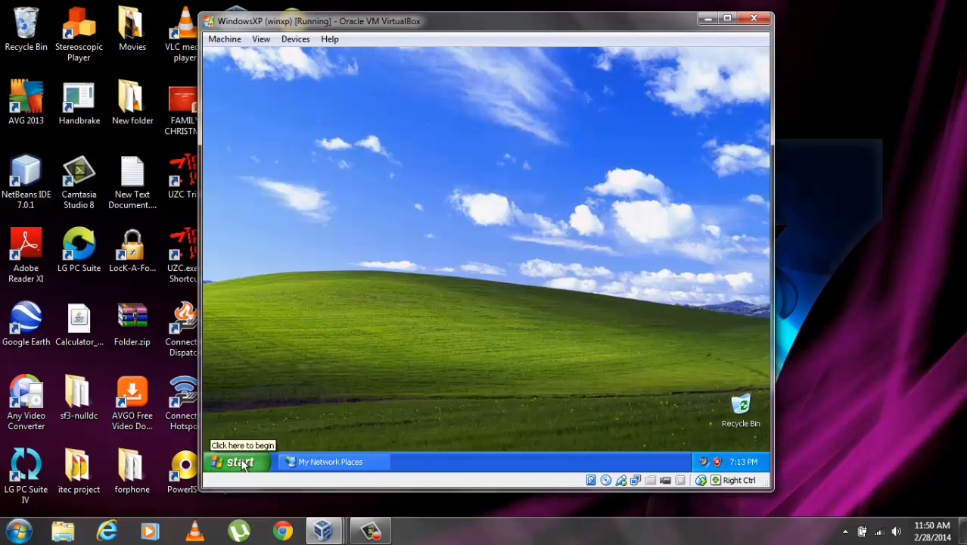
Open My Network Places from the XP Start menu and start 'Set up a home or small office network'
{"action": "left_click", "coordinate": [240, 463]}
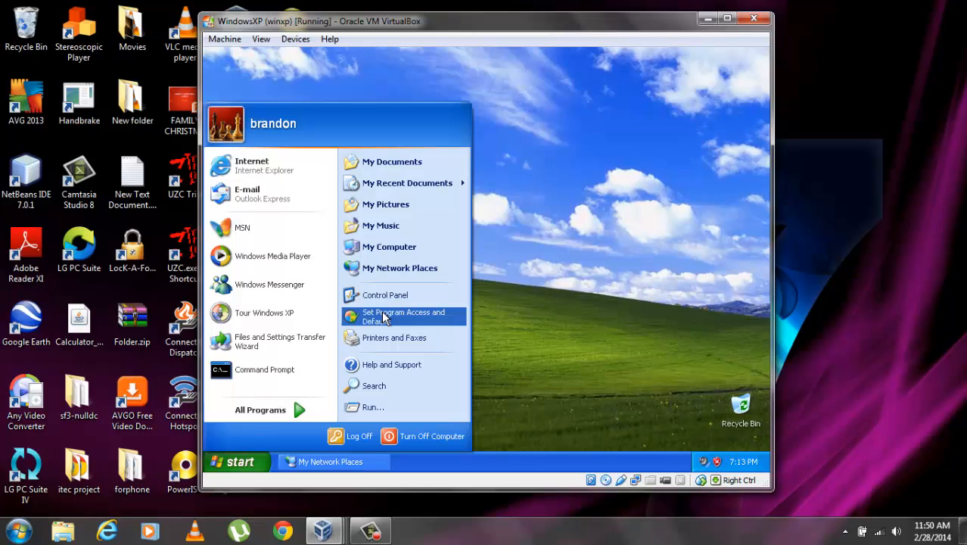
{"action": "left_click", "coordinate": [405, 268]}
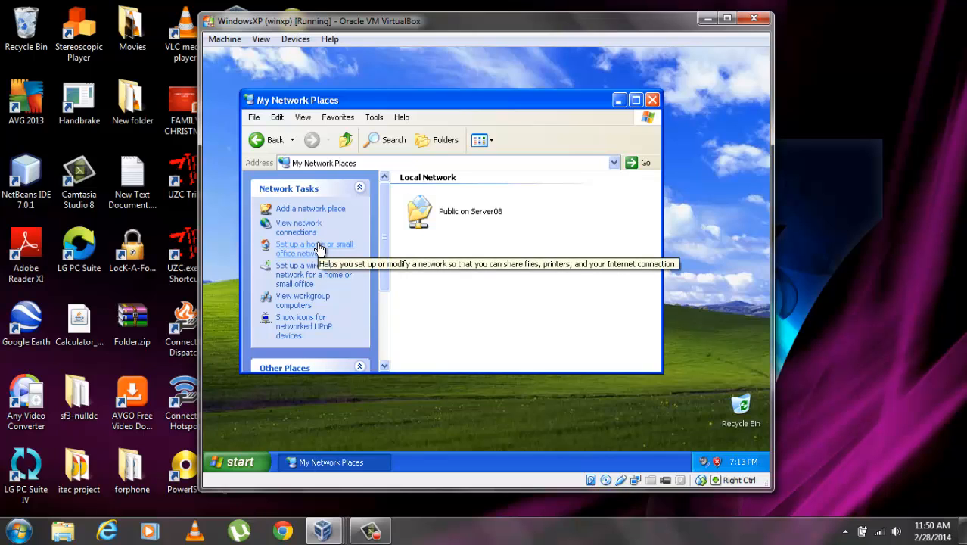
{"action": "left_click", "coordinate": [469, 267]}
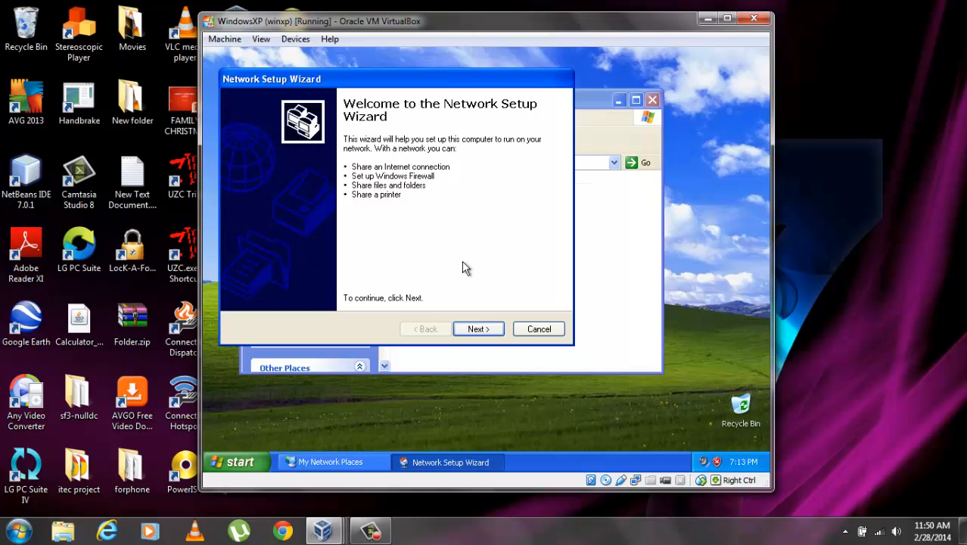
Pass the welcome and 'Before you continue' pages and keep the residential gateway connection method
{"action": "left_click", "coordinate": [493, 330]}
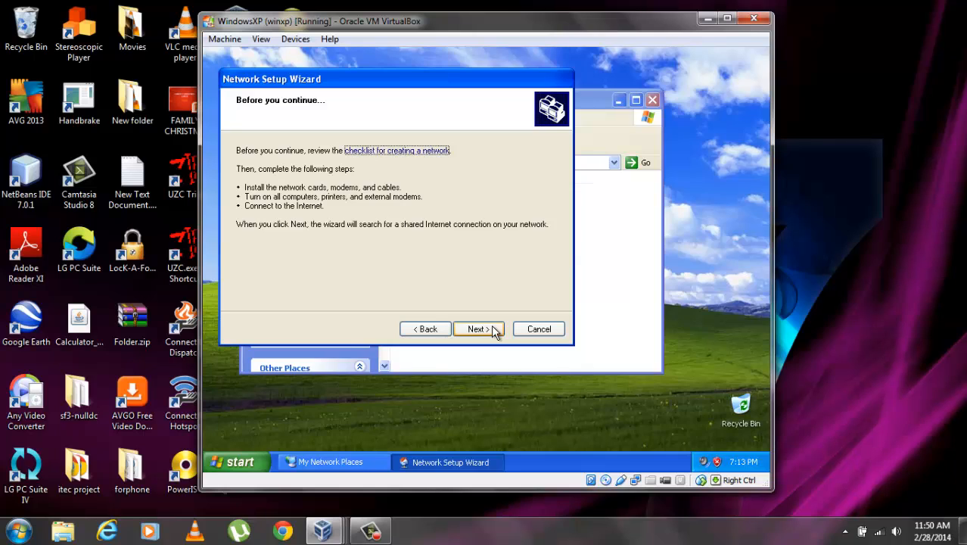
{"action": "left_click", "coordinate": [494, 330]}
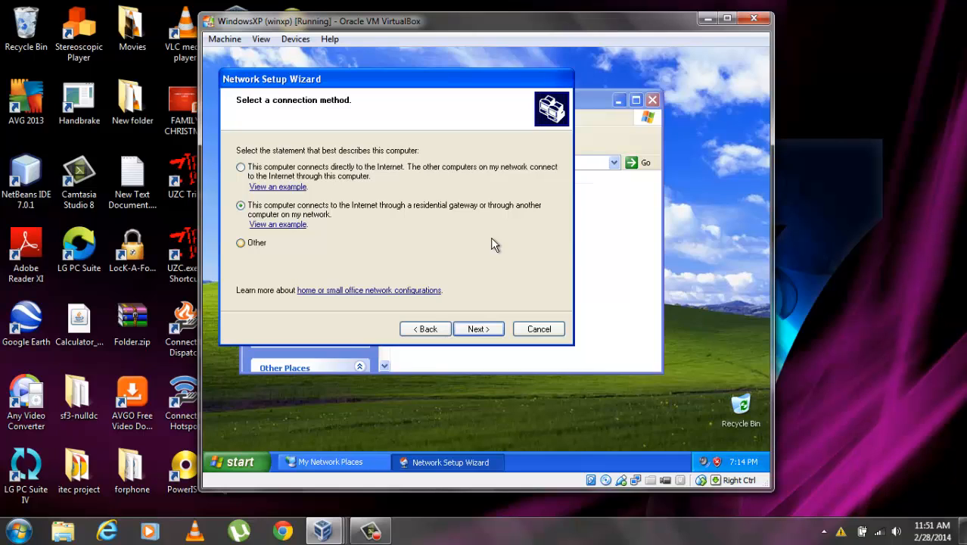
{"action": "left_click", "coordinate": [482, 329]}
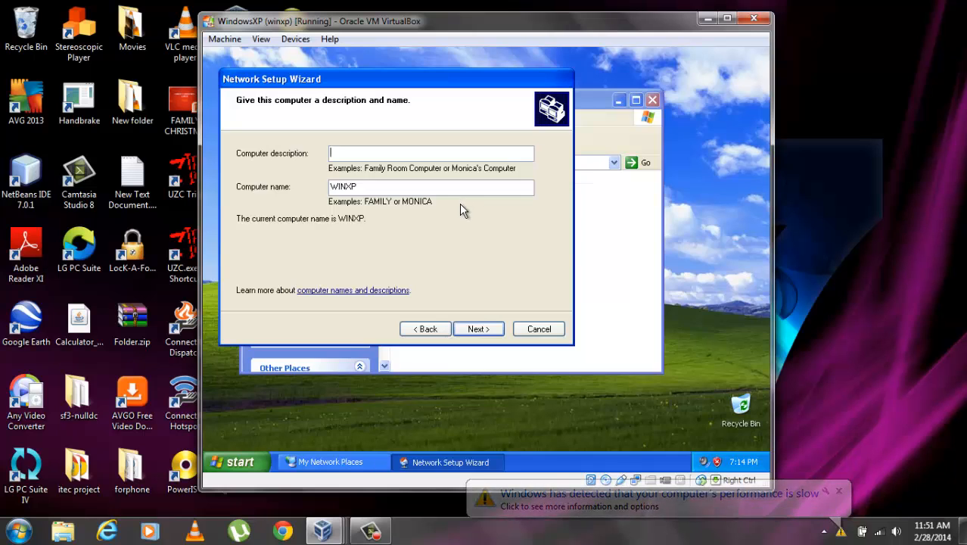
Keep the computer name WINXP and rename the workgroup from MSHOME to WORKGROUP
{"action": "left_click", "coordinate": [364, 186]}
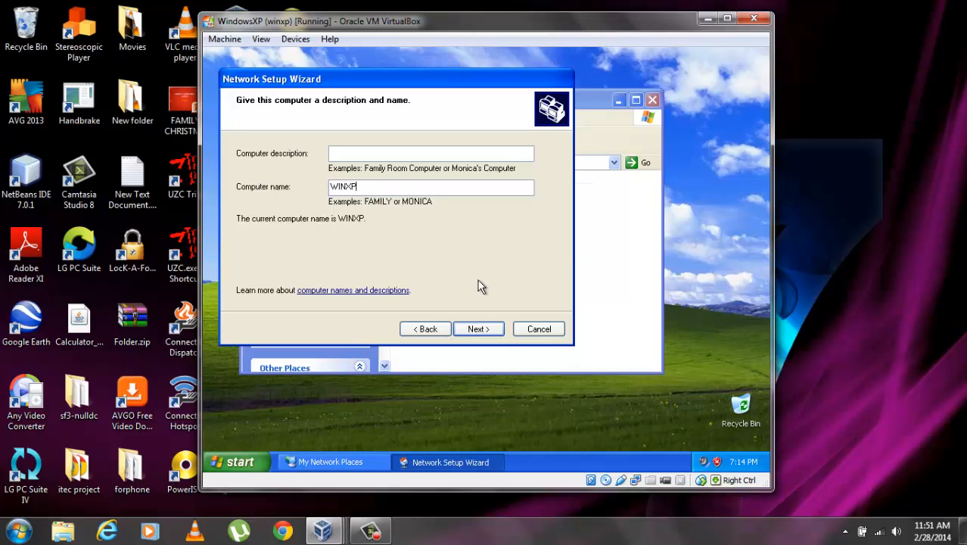
{"action": "left_click", "coordinate": [488, 330]}
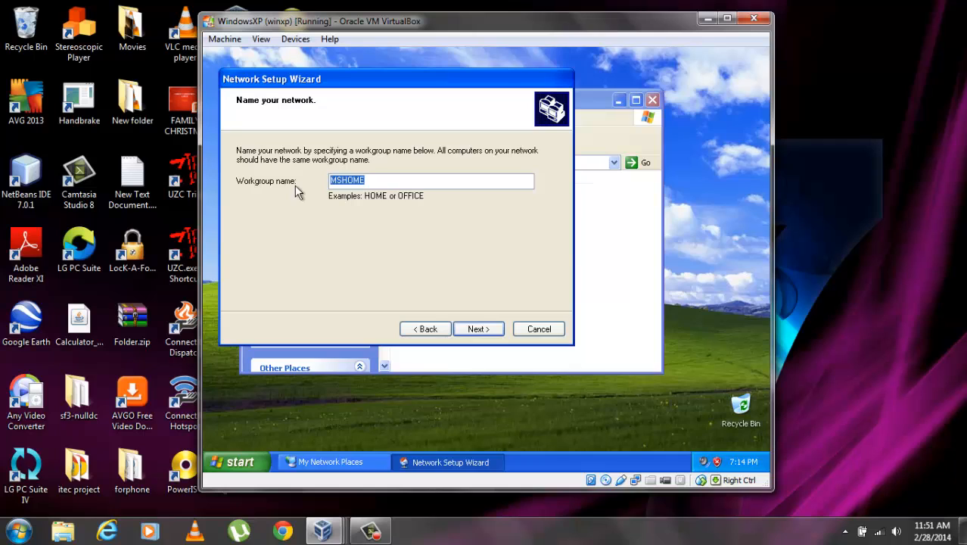
{"action": "type", "text": "W"}
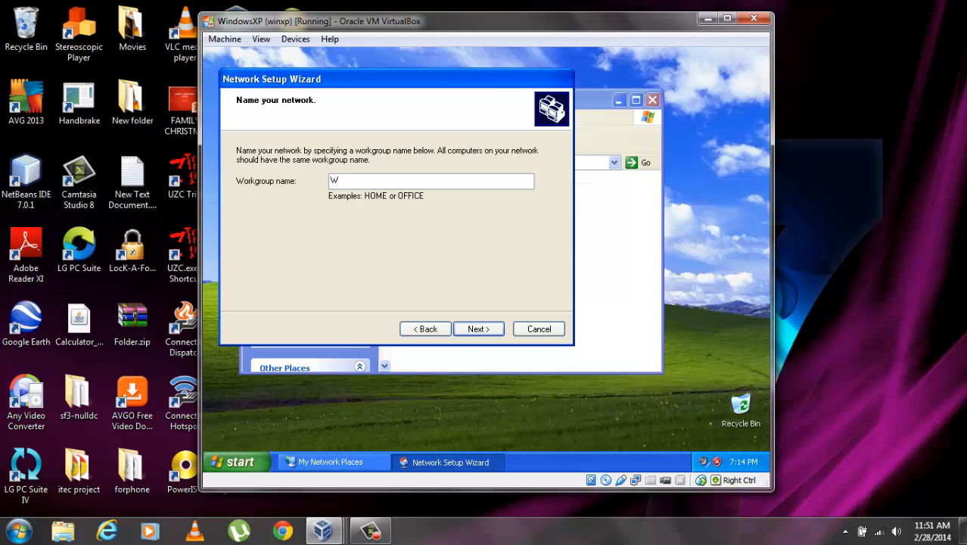
{"action": "type", "text": "ORKGROUP"}
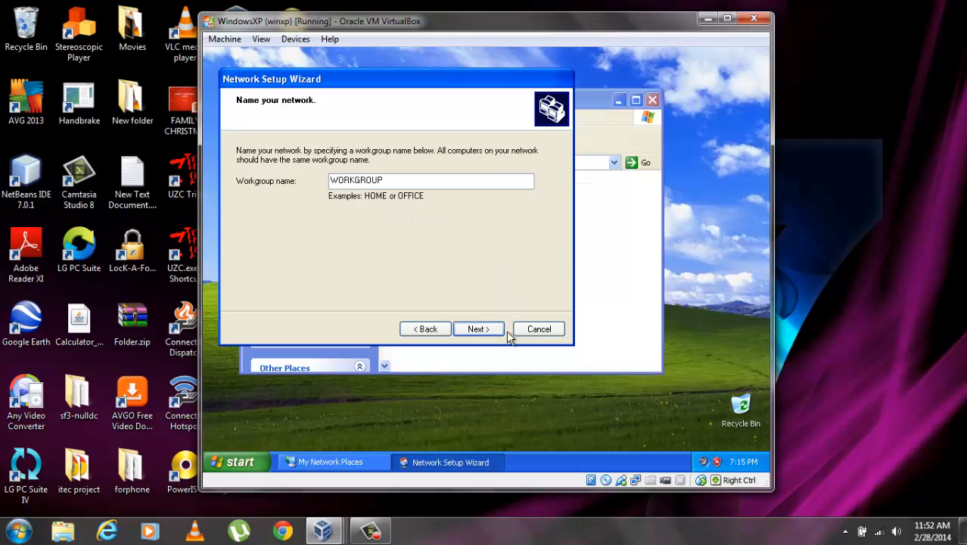
{"action": "left_click", "coordinate": [479, 330]}
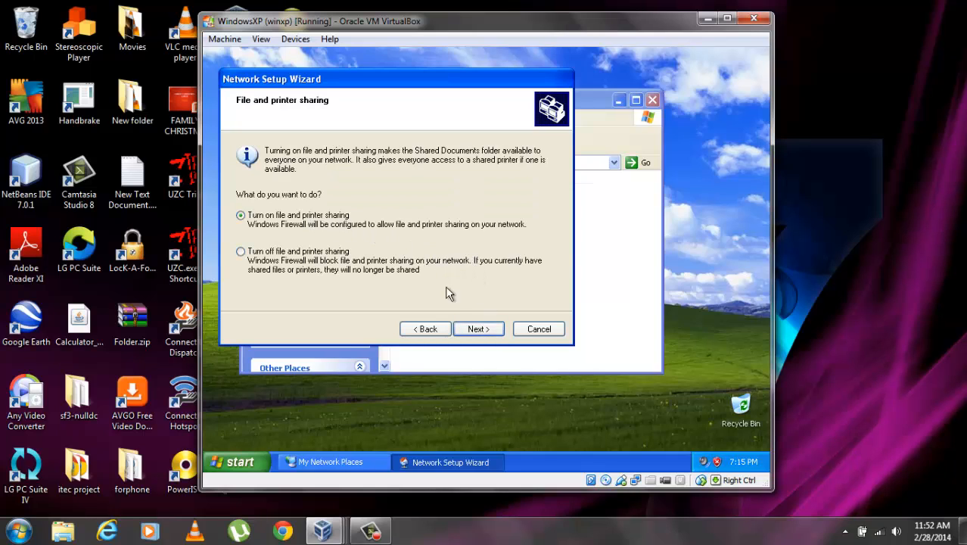
Apply settings with file and printer sharing on, choosing 'Just finish the wizard' without a setup disk
{"action": "left_click", "coordinate": [488, 330]}
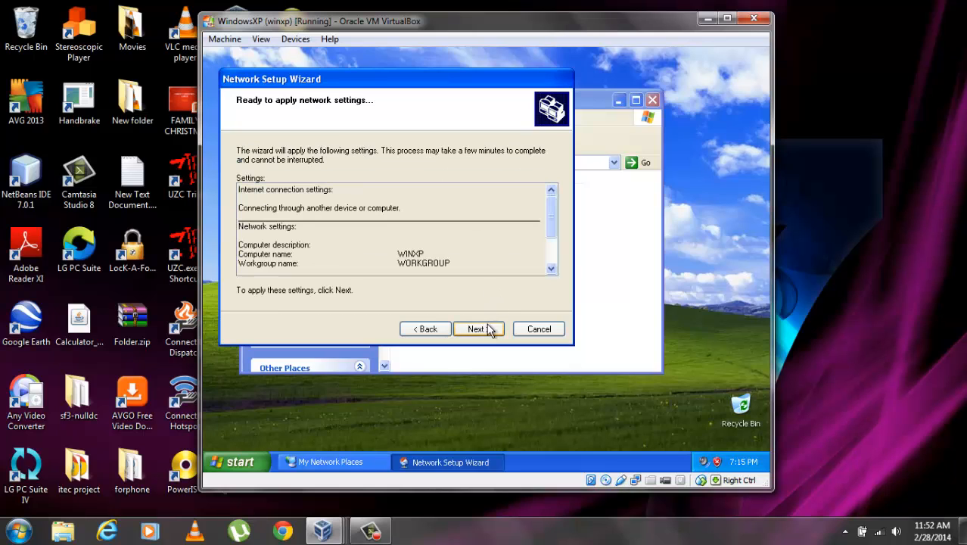
{"action": "left_click", "coordinate": [488, 329]}
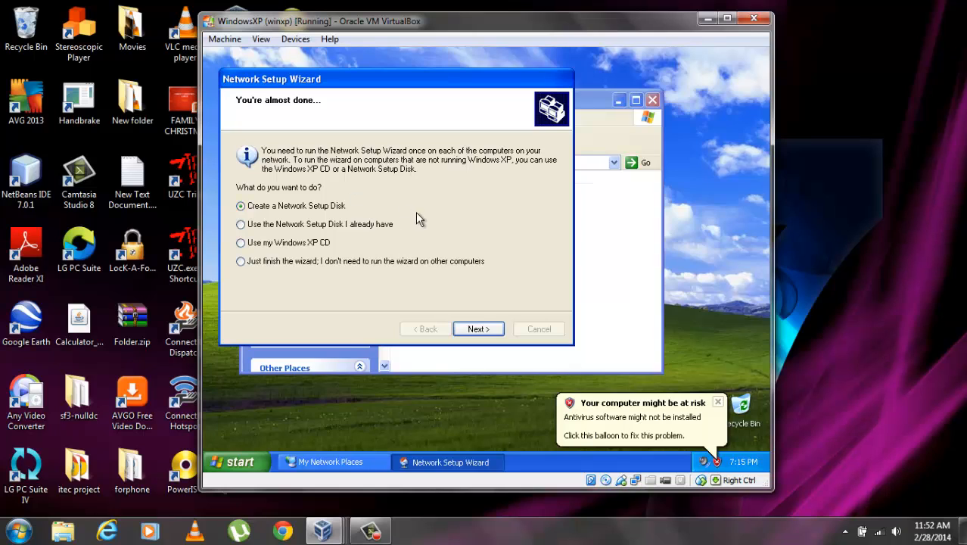
{"action": "left_click", "coordinate": [349, 263]}
{"action": "left_click", "coordinate": [492, 331]}
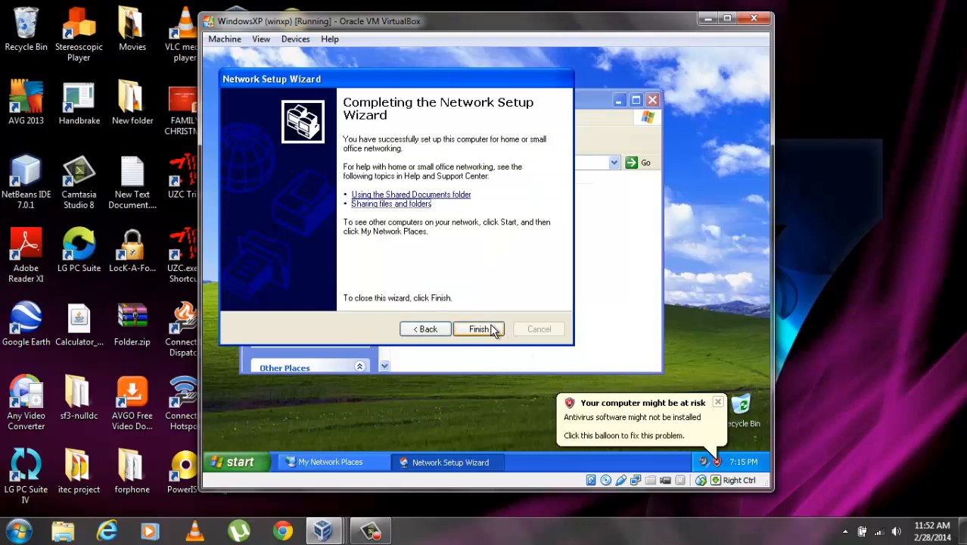
{"action": "left_click", "coordinate": [492, 331]}
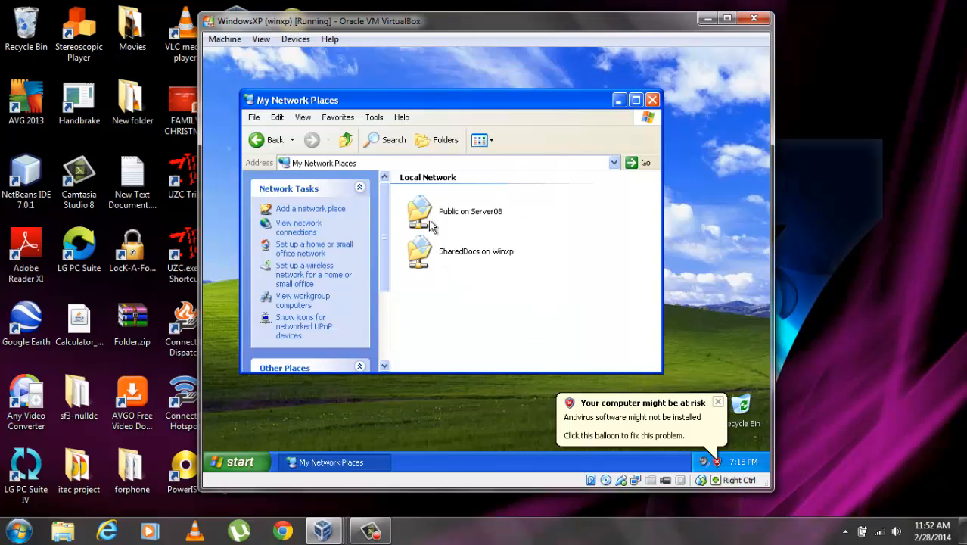
Show the XP workgroup's computers via 'View workgroup computers' in My Network Places
{"action": "left_click", "coordinate": [304, 302]}
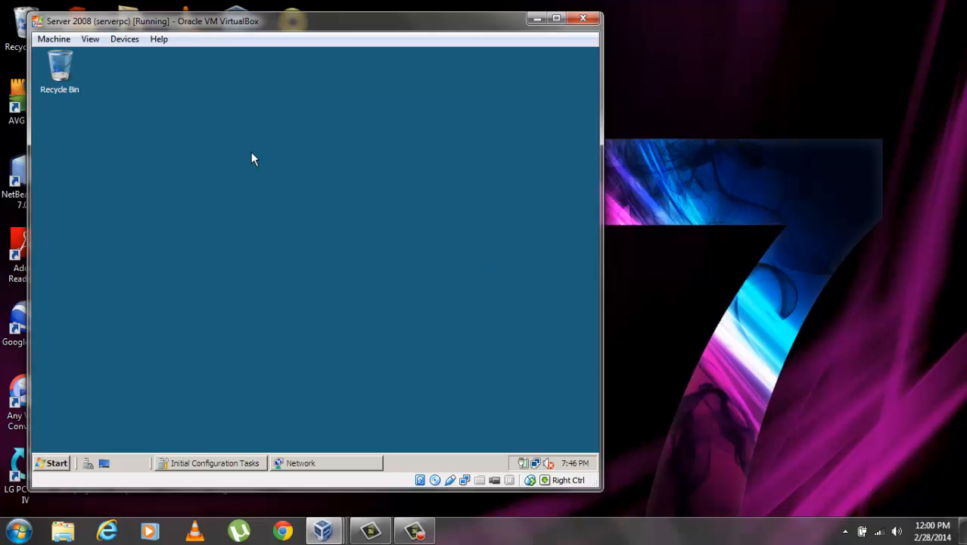
Refresh the server's Network window to see all four WORKGROUP computers, close it, and restore Initial Configuration Tasks
{"action": "left_click", "coordinate": [327, 464]}
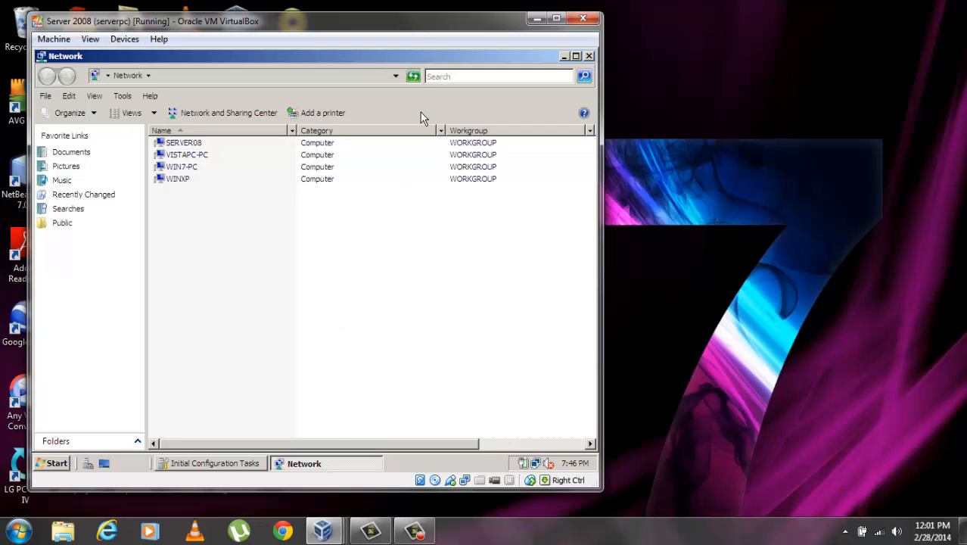
{"action": "left_click", "coordinate": [414, 77]}
{"action": "left_click", "coordinate": [588, 56]}
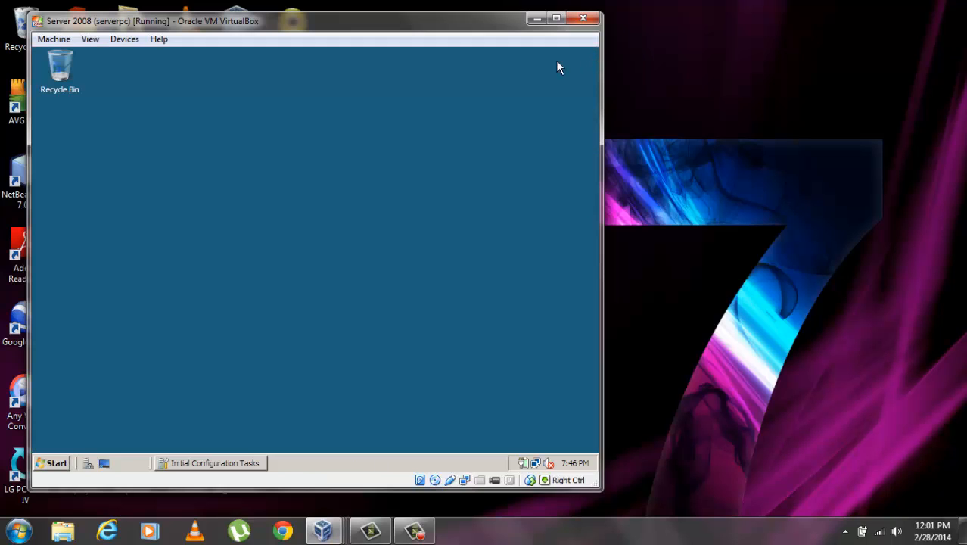
{"action": "left_click", "coordinate": [221, 463]}
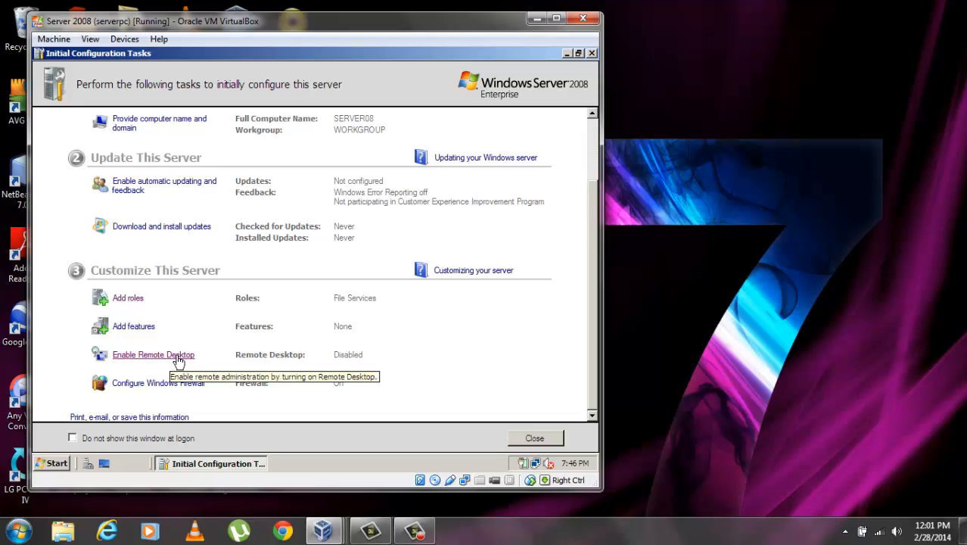
Enable Remote Desktop for Network Level Authentication clients only, then close Initial Configuration Tasks
{"action": "left_click", "coordinate": [175, 361]}
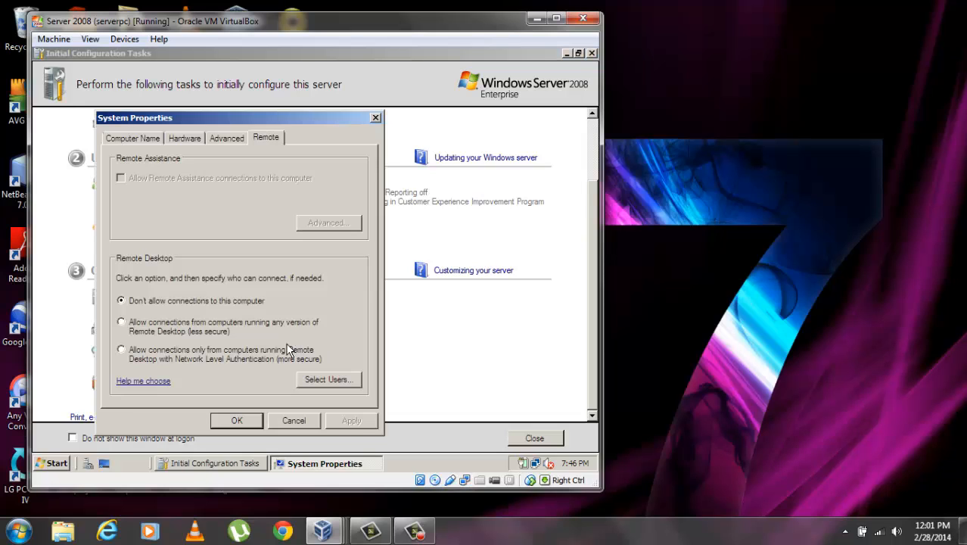
{"action": "left_click", "coordinate": [209, 352]}
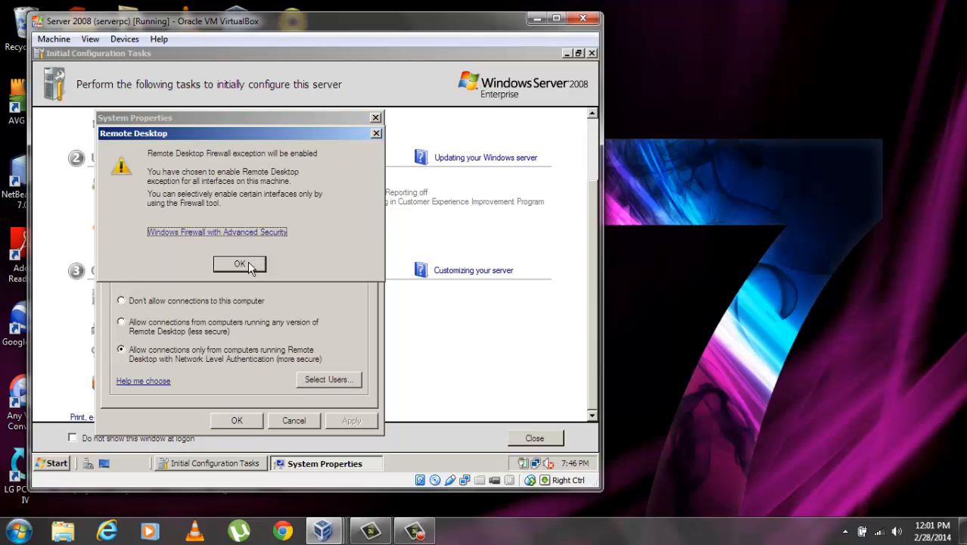
{"action": "left_click", "coordinate": [239, 264]}
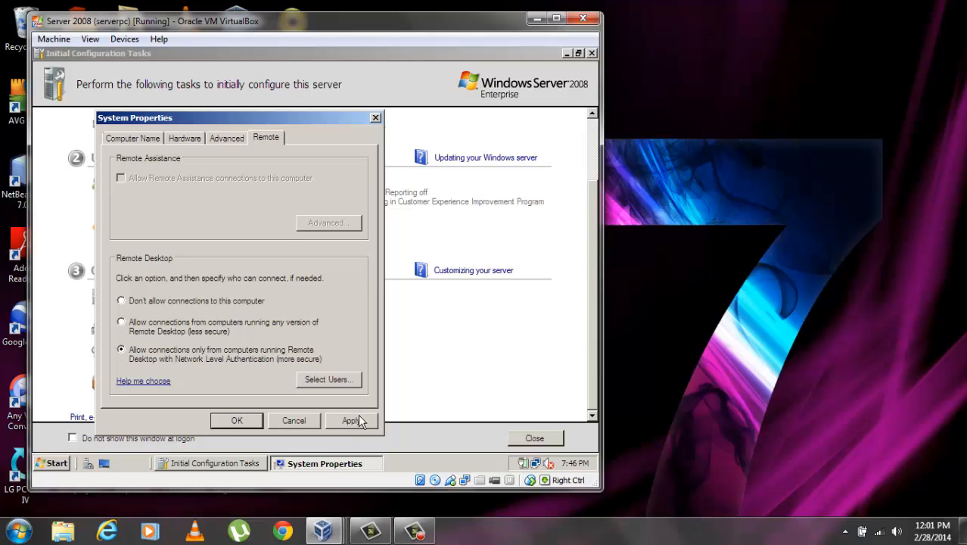
{"action": "left_click", "coordinate": [257, 423]}
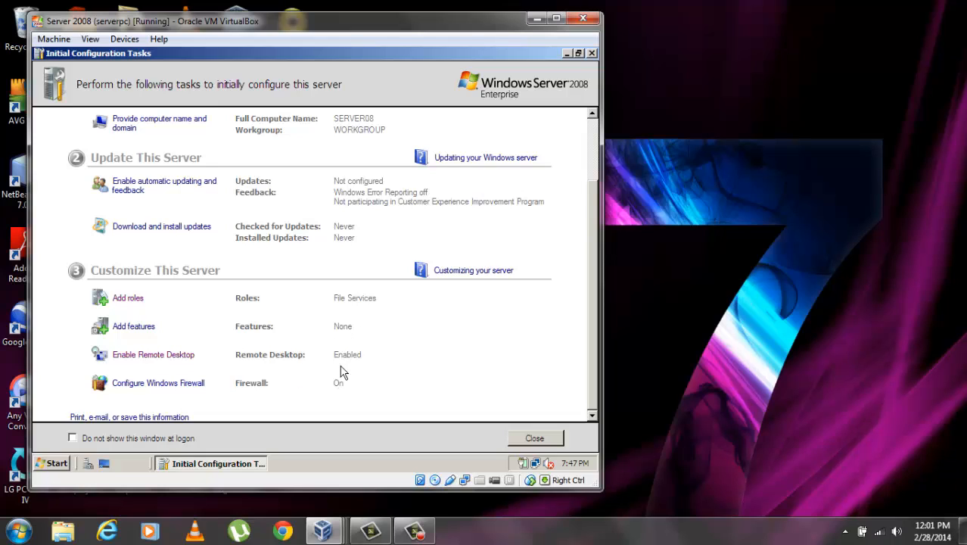
{"action": "left_click", "coordinate": [542, 439]}
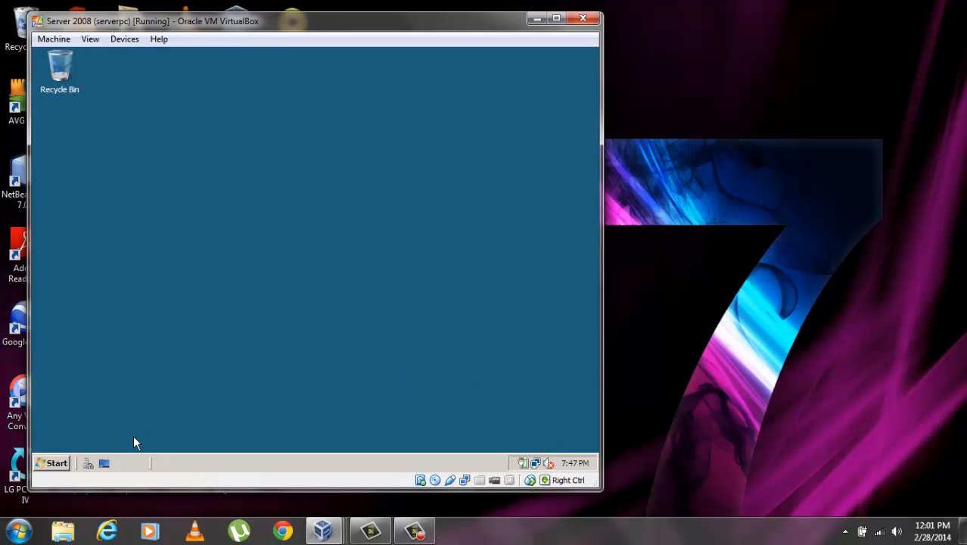
Open Server Manager from the Start menu, select Roles, and start Add Roles
{"action": "left_click", "coordinate": [53, 463]}
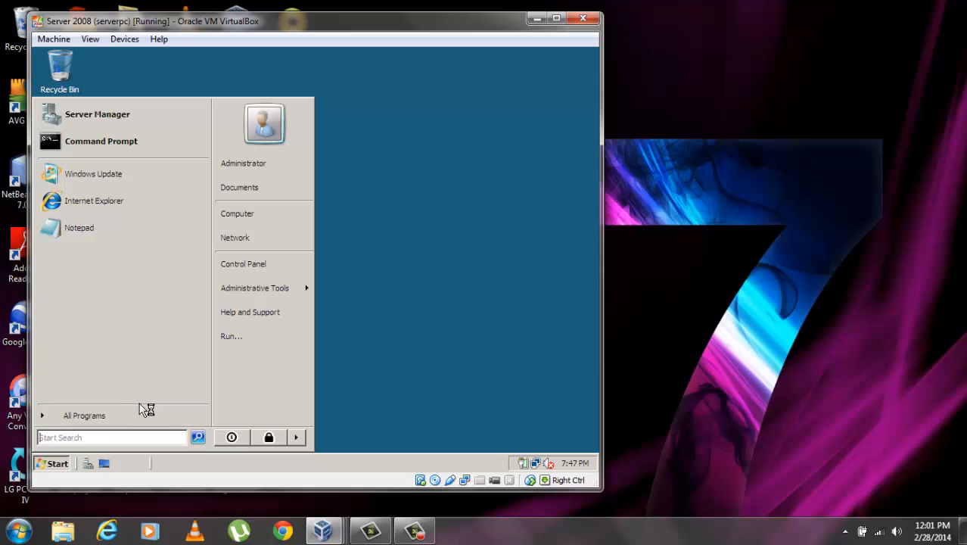
{"action": "left_click", "coordinate": [127, 114]}
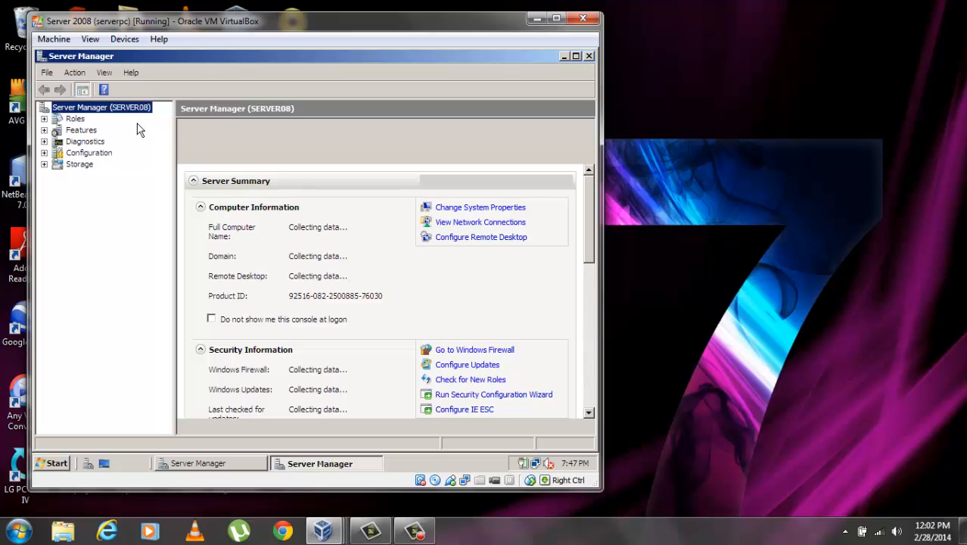
{"action": "left_click", "coordinate": [75, 120]}
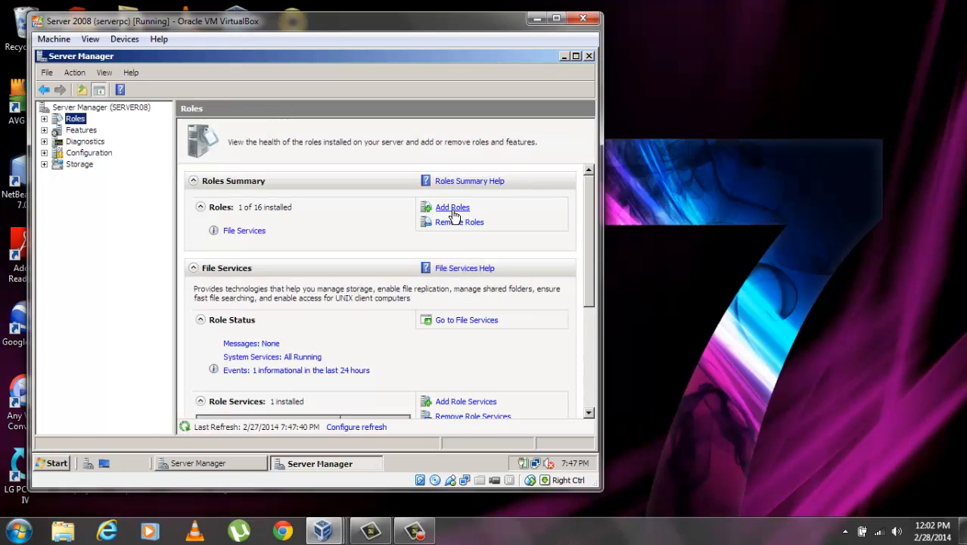
{"action": "left_click", "coordinate": [454, 208]}
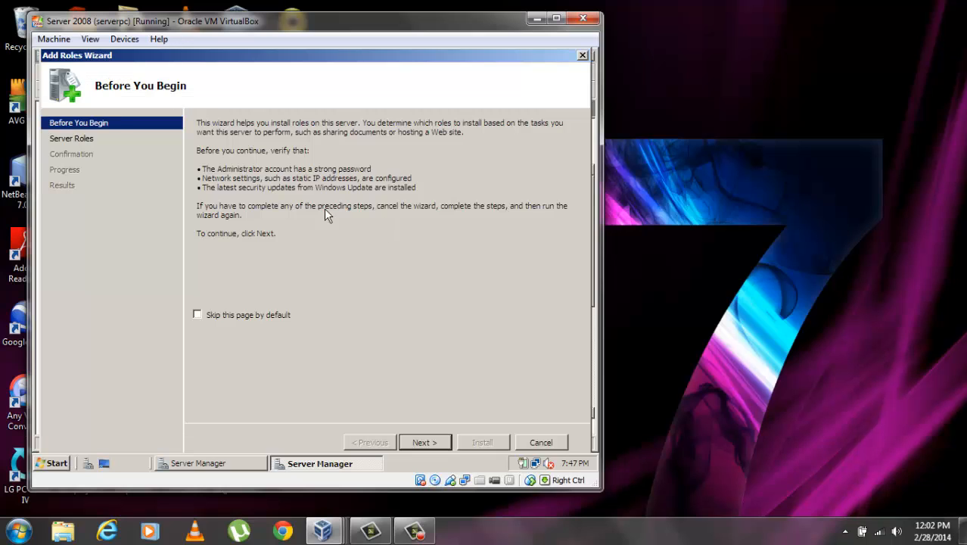
Tick the Active Directory Domain Services role and advance to Confirm Installation Selections
{"action": "left_click", "coordinate": [86, 144]}
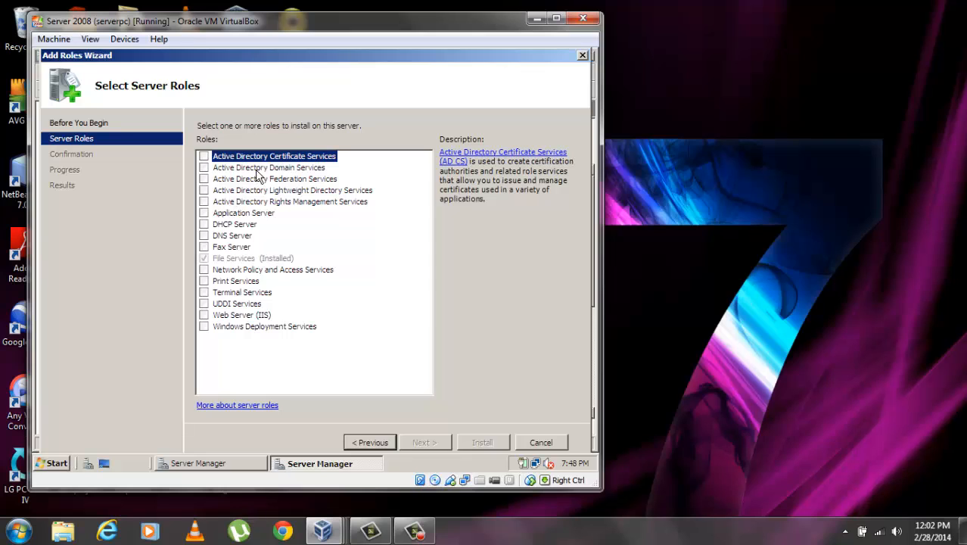
{"action": "left_click", "coordinate": [248, 168]}
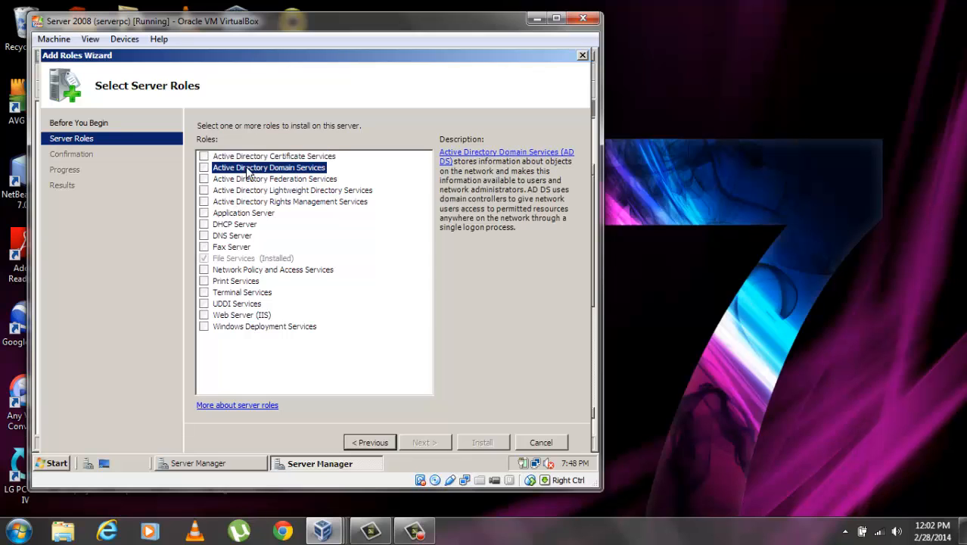
{"action": "left_click", "coordinate": [204, 167]}
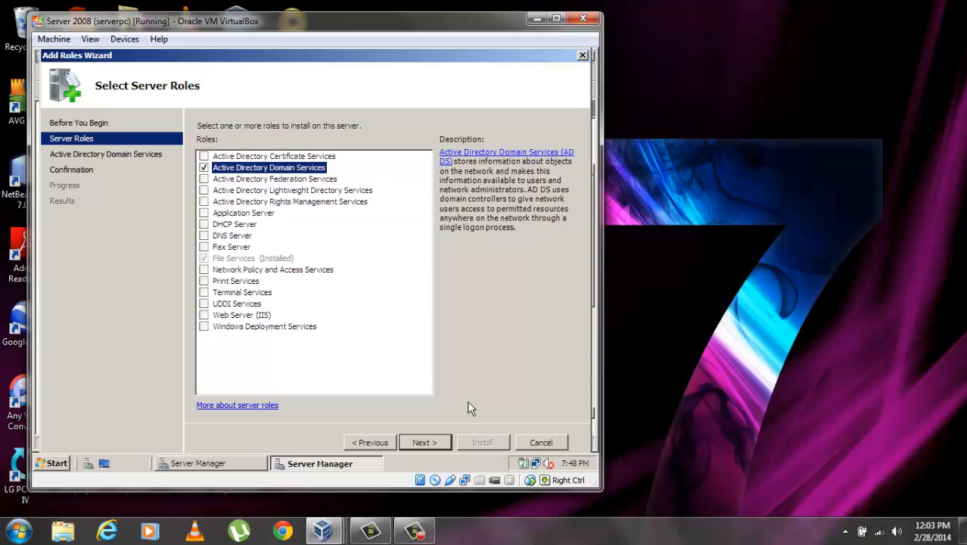
{"action": "left_click", "coordinate": [439, 443]}
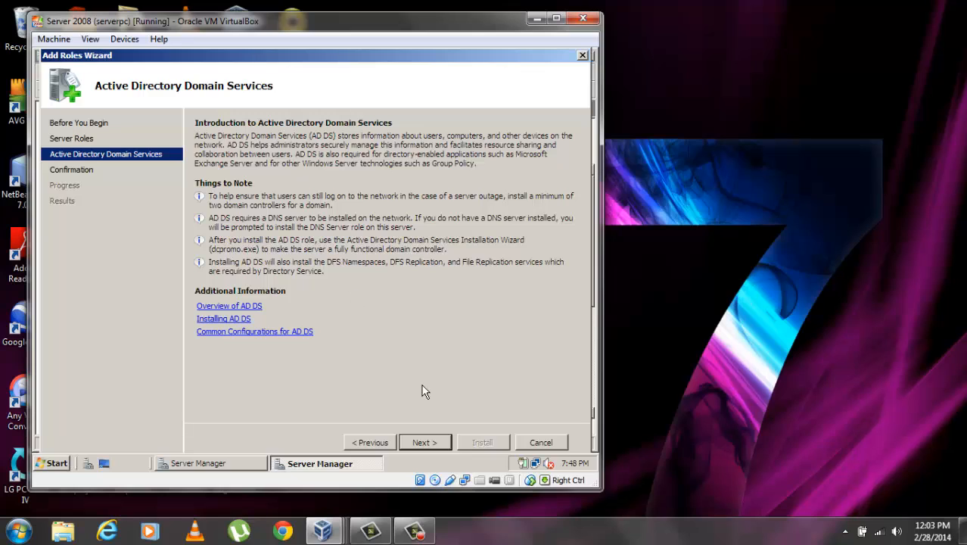
{"action": "left_click", "coordinate": [438, 444]}
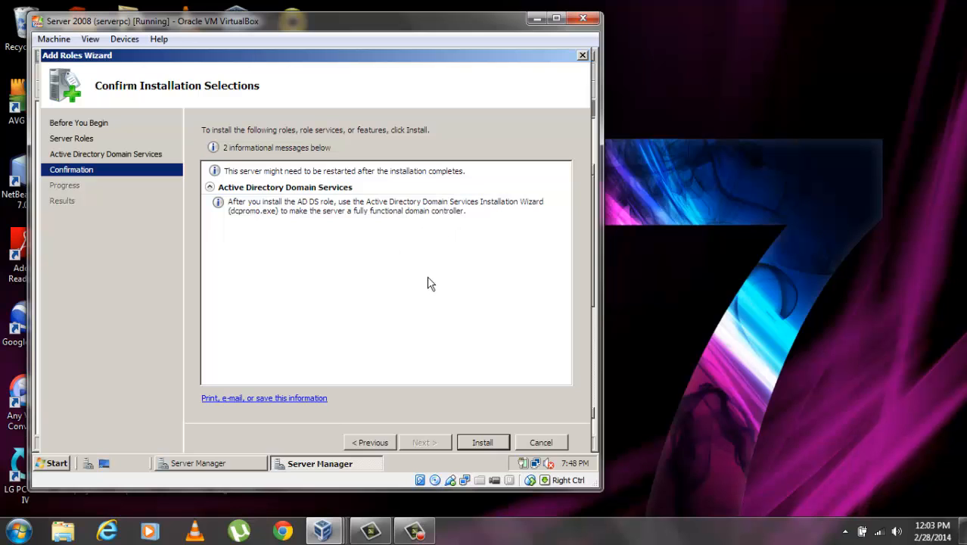
Install the AD DS role, then launch dcpromo.exe from the completion page link
{"action": "left_click", "coordinate": [482, 442]}
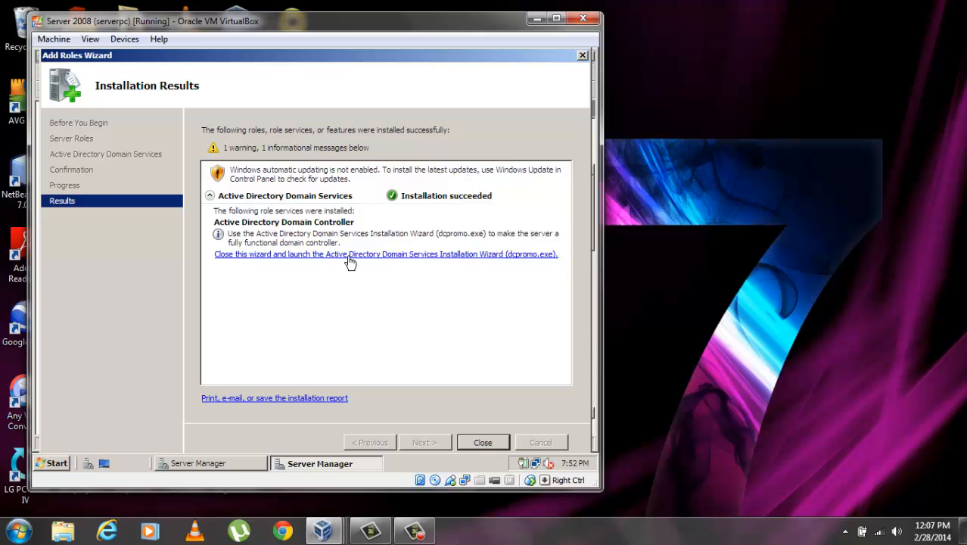
{"action": "left_click", "coordinate": [443, 261]}
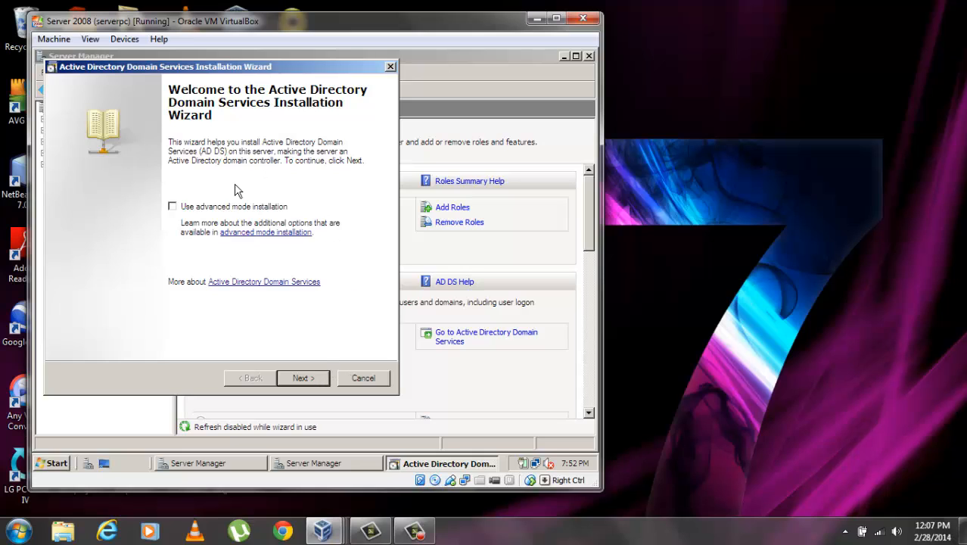
Enable advanced mode installation and choose to create a new domain in a new forest
{"action": "left_click", "coordinate": [225, 209]}
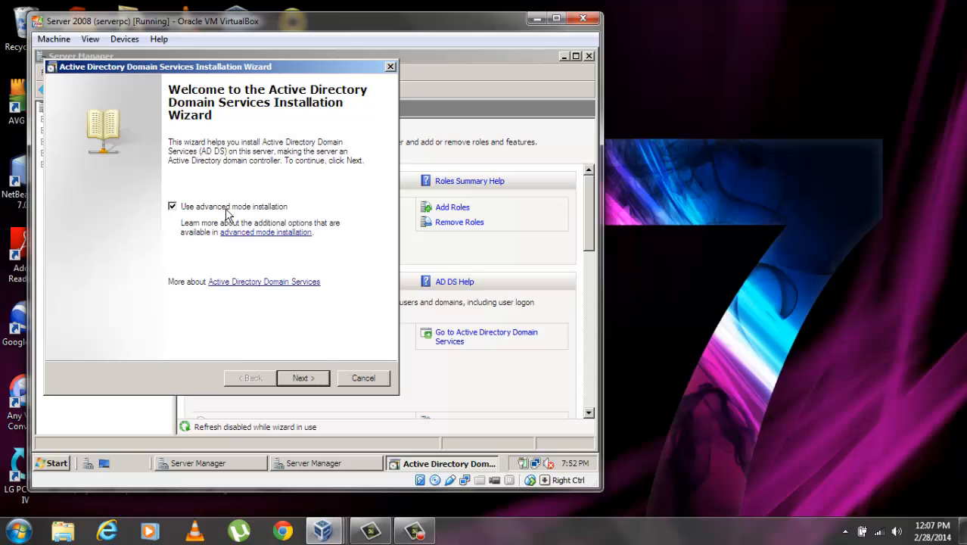
{"action": "left_click", "coordinate": [309, 380]}
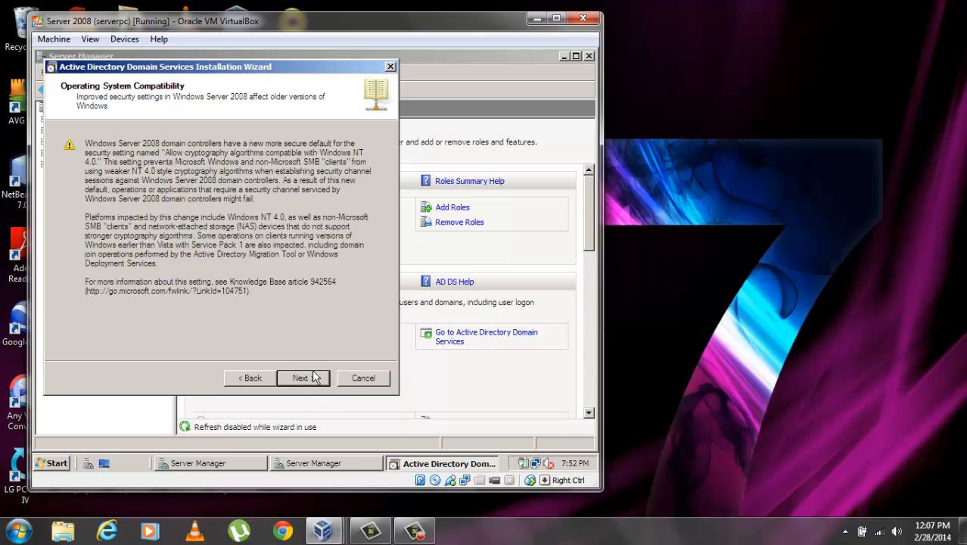
{"action": "left_click", "coordinate": [315, 382]}
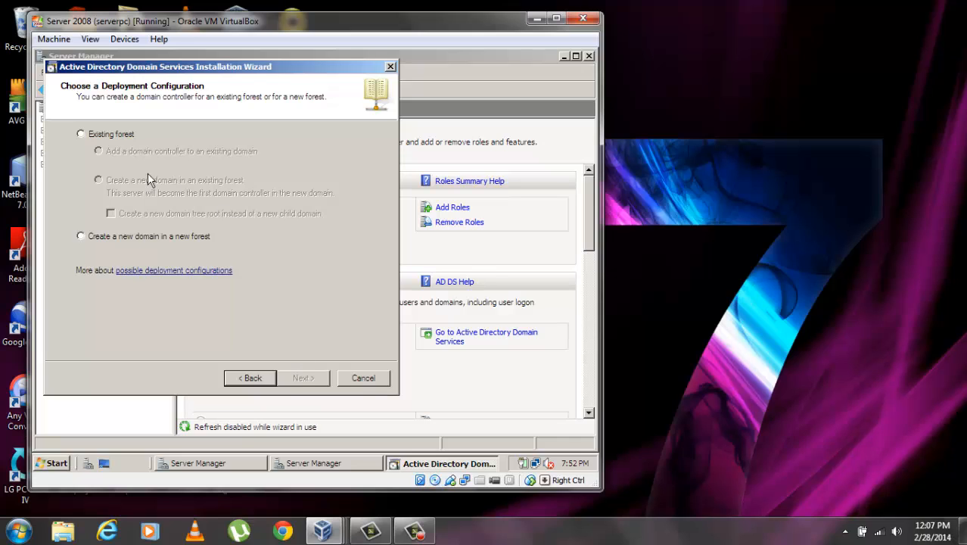
{"action": "left_click", "coordinate": [81, 236]}
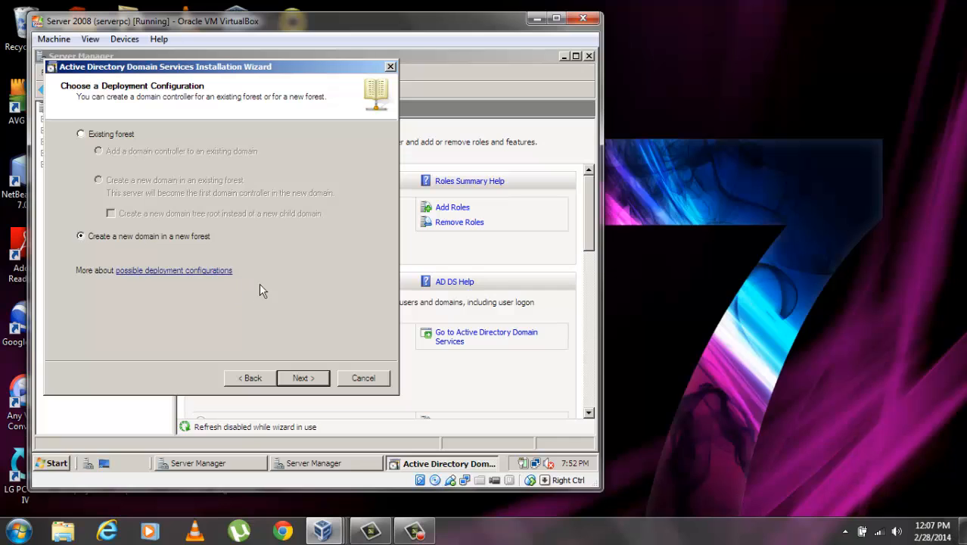
{"action": "left_click", "coordinate": [300, 375]}
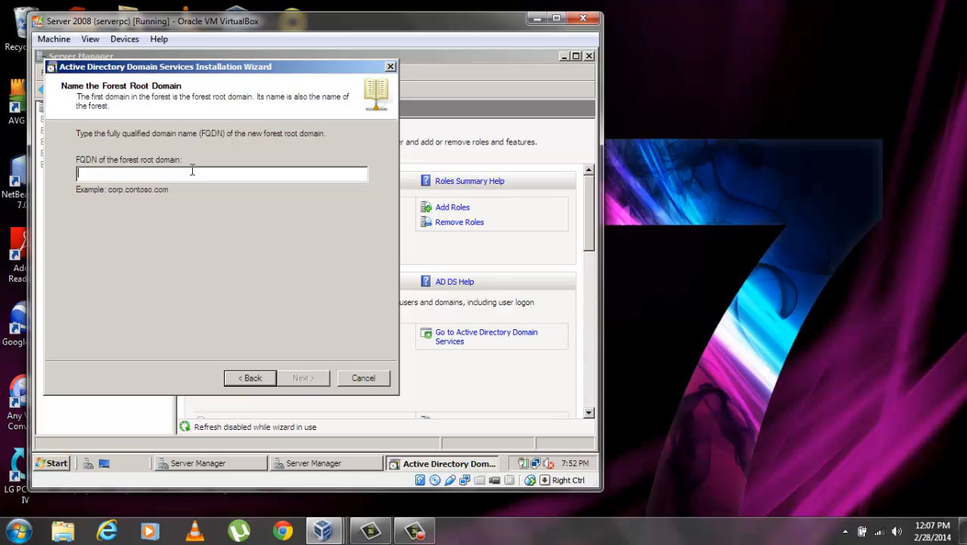
Enter DOMTEST.com as the forest root domain FQDN
{"action": "type", "text": "D"}
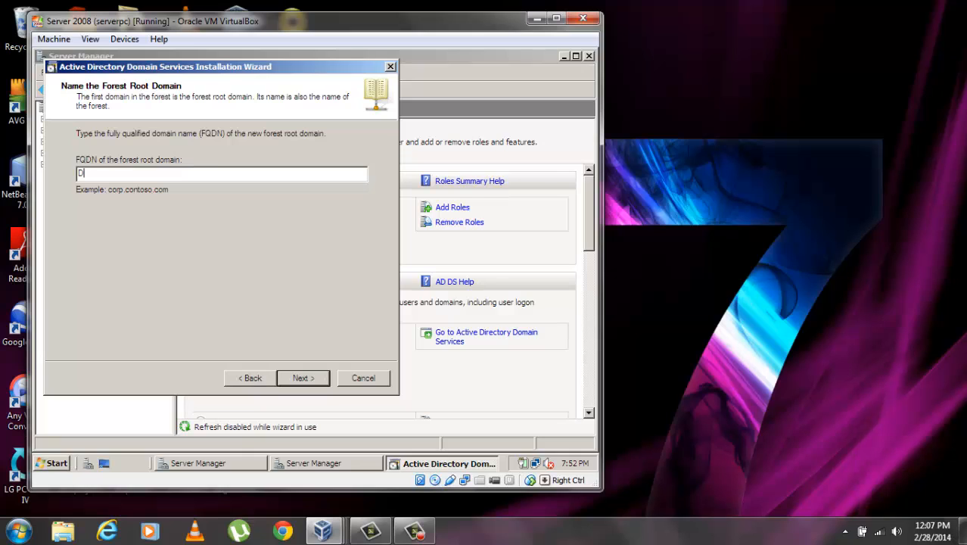
{"action": "type", "text": "OMTEST.com"}
Submit DOMTEST.com and keep DOMTEST as the domain NetBIOS name
{"action": "left_click", "coordinate": [303, 377]}
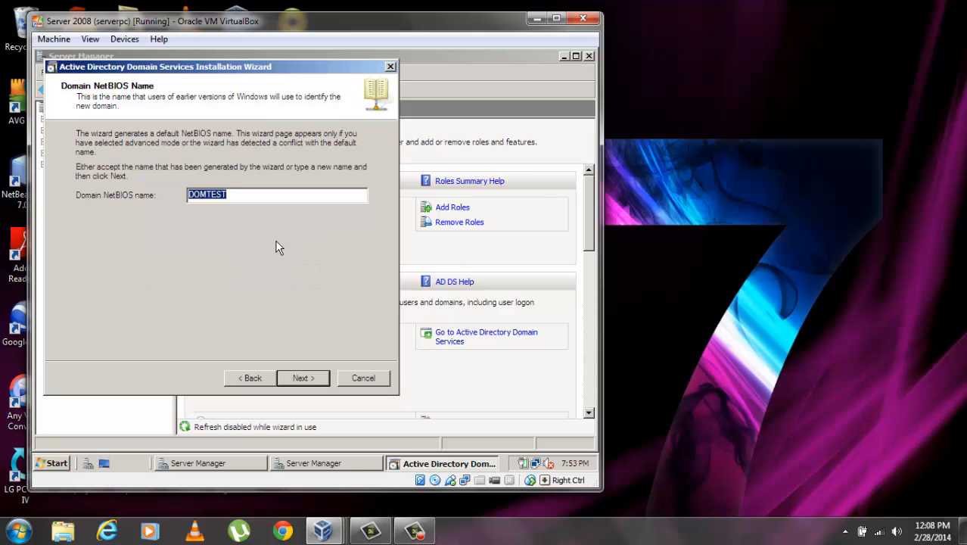
{"action": "left_click", "coordinate": [316, 379]}
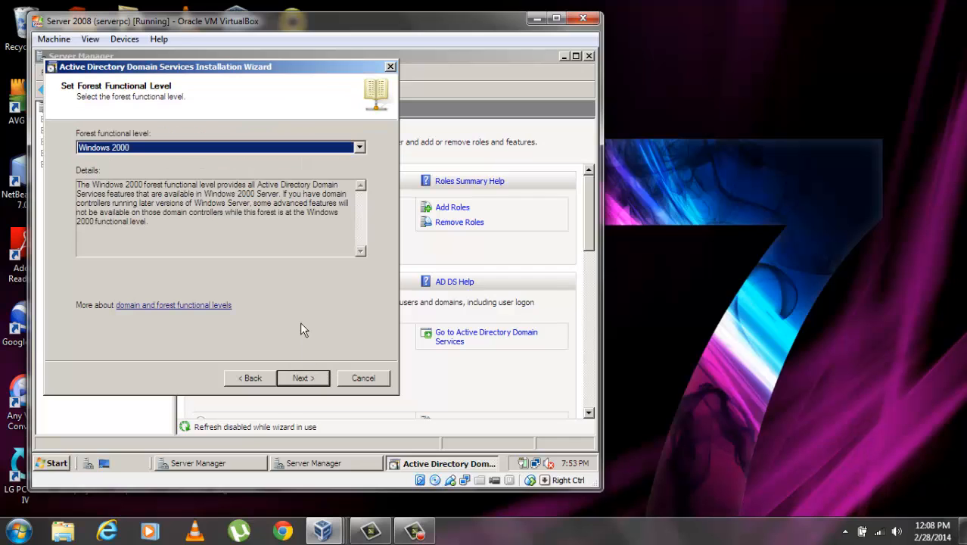
Set both the forest and domain functional levels to Windows Server 2003
{"action": "left_click", "coordinate": [360, 148]}
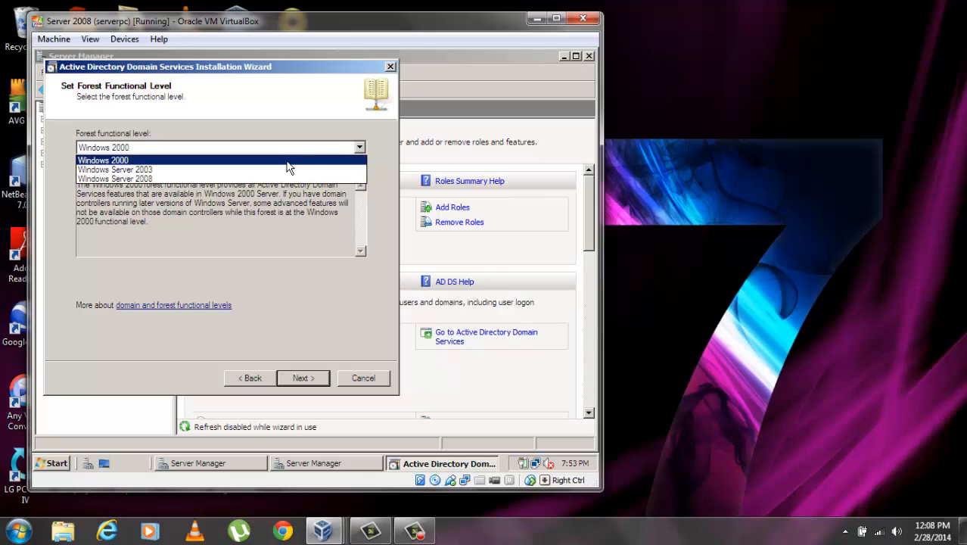
{"action": "left_click", "coordinate": [183, 170]}
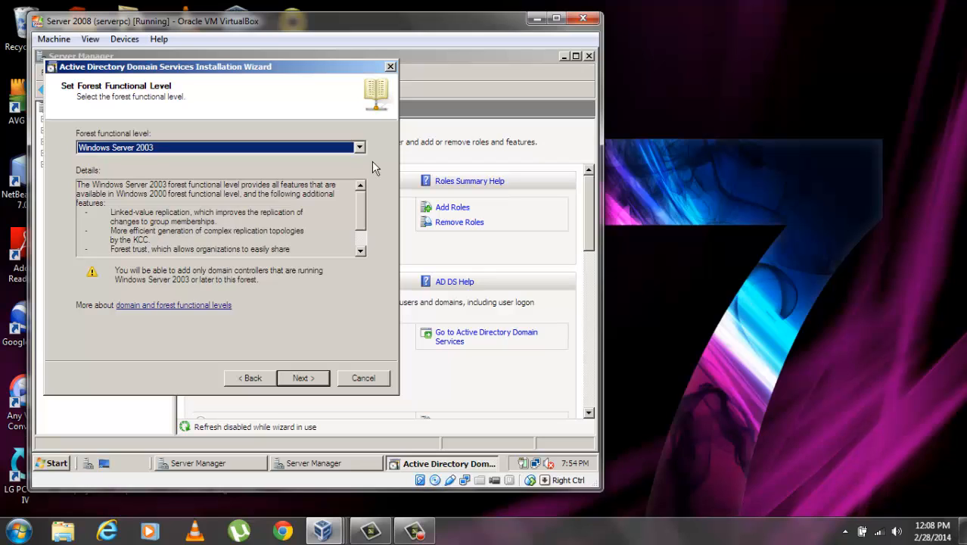
{"action": "left_click", "coordinate": [300, 379]}
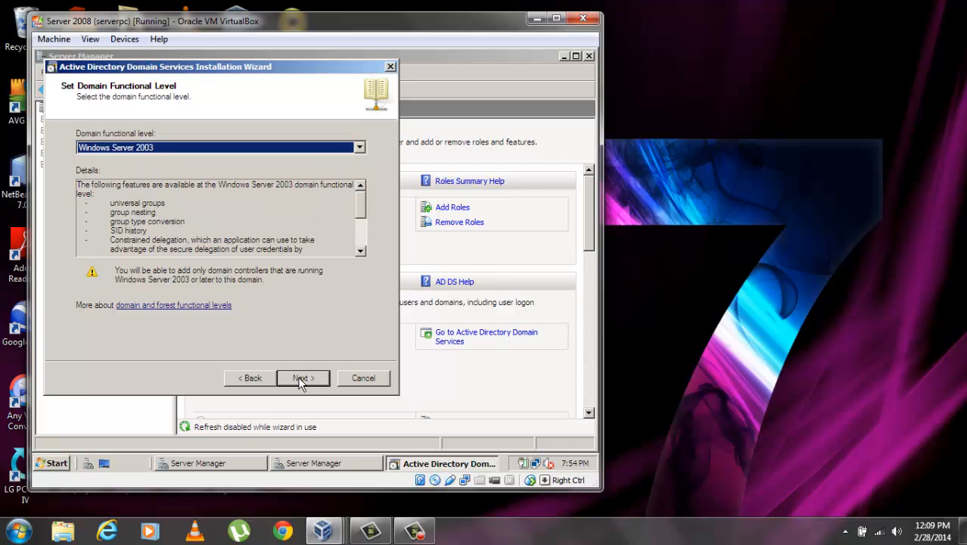
{"action": "left_click", "coordinate": [300, 379]}
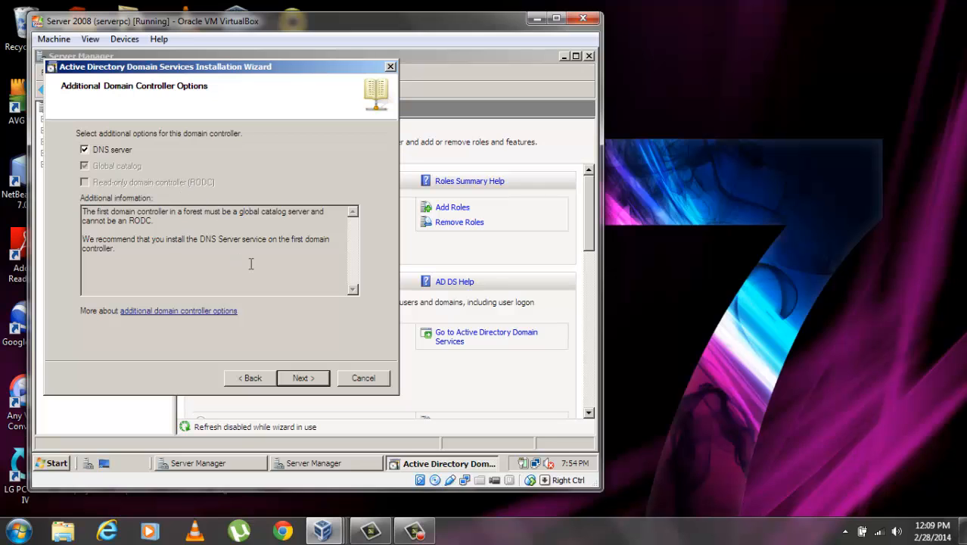
Keep the DNS server option, accept dynamic IP addressing, and bypass the DNS delegation warning
{"action": "left_click", "coordinate": [303, 378]}
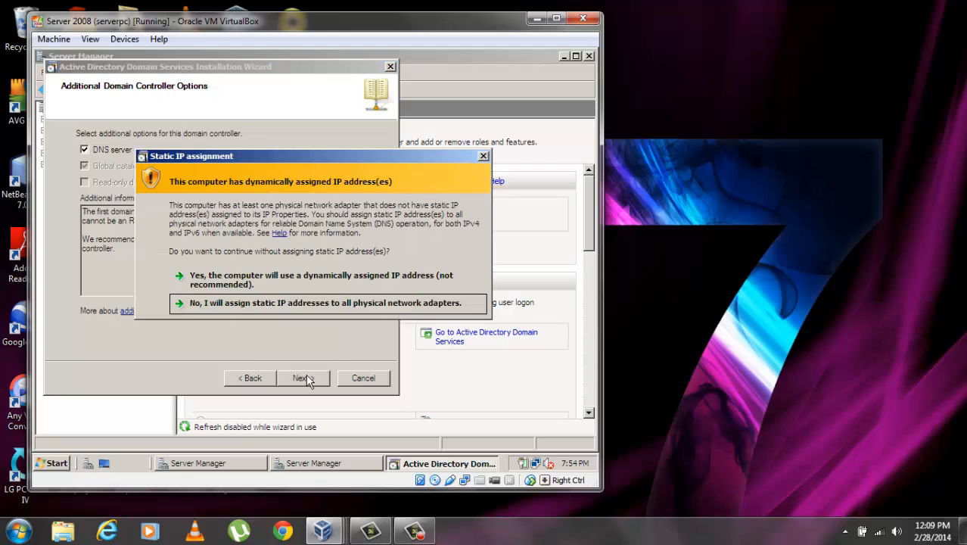
{"action": "left_click", "coordinate": [298, 276]}
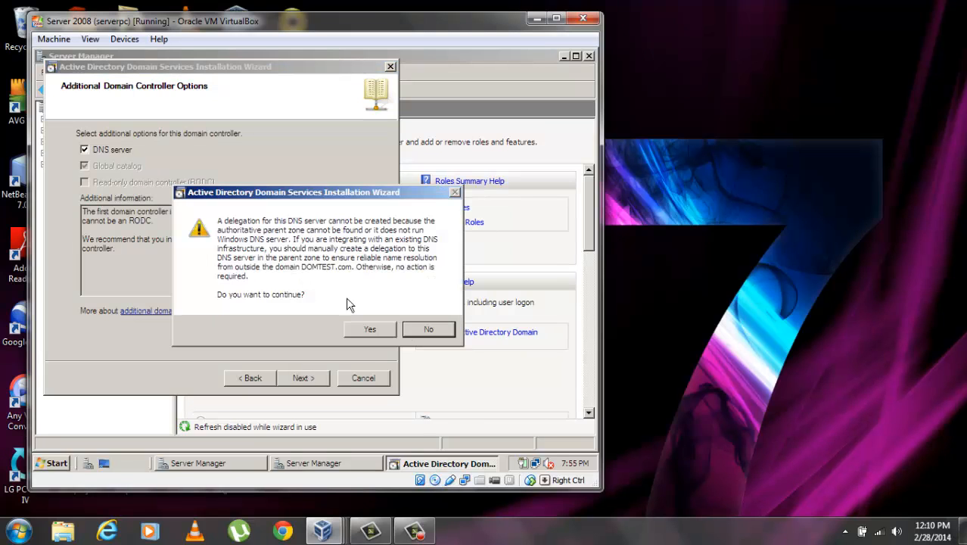
{"action": "left_click", "coordinate": [369, 330]}
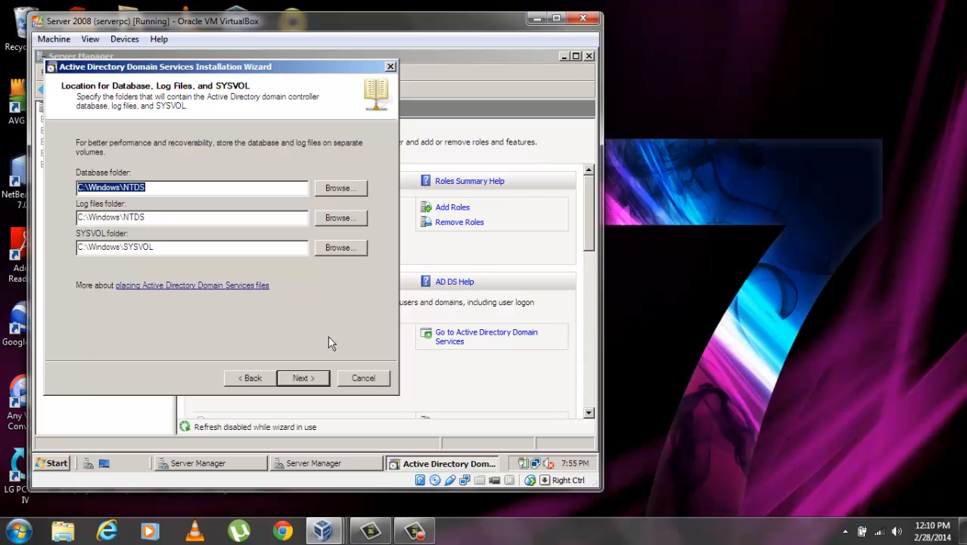
Keep the default NTDS and SYSVOL folders, set the restore mode password, and review the summary
{"action": "left_click", "coordinate": [304, 380]}
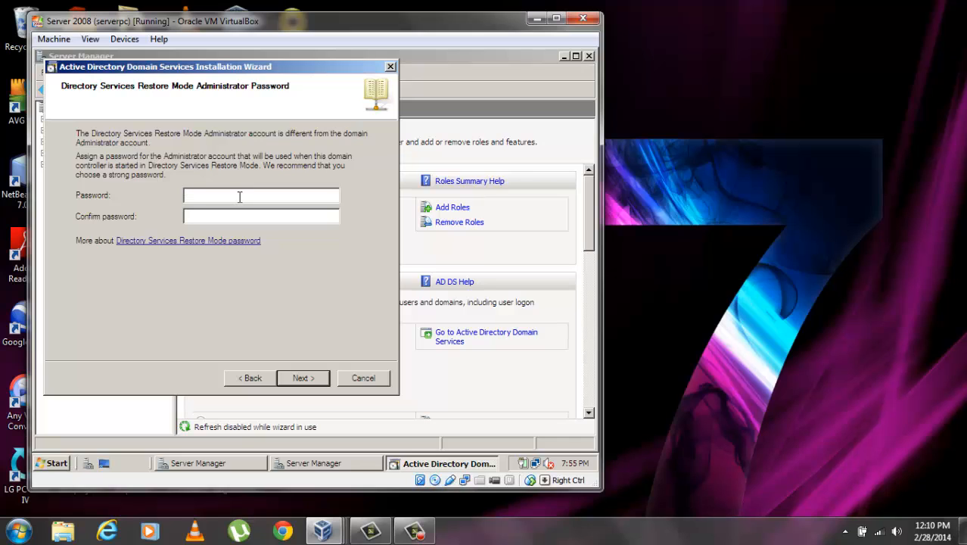
{"action": "type", "text": "P@ssw0rd1P@ssw0rd1"}
{"action": "left_click", "coordinate": [307, 378]}
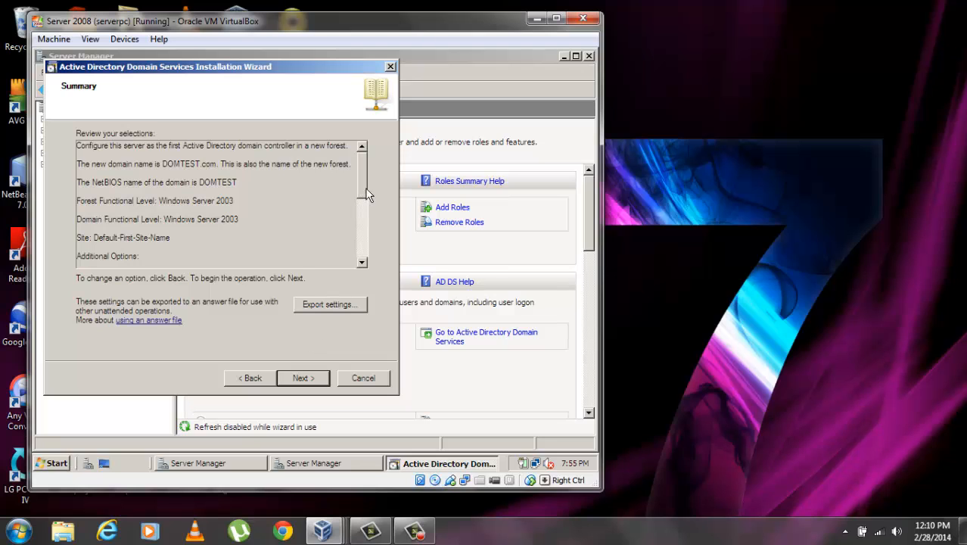
{"action": "mouse_move", "coordinate": [365, 186]}
{"action": "left_mouse_down"}
{"action": "mouse_move", "coordinate": [363, 259]}
{"action": "mouse_move", "coordinate": [360, 170]}
{"action": "left_mouse_up"}
Complete the domain controller promotion for DOMTEST.com and restart the server
{"action": "left_click", "coordinate": [306, 378]}
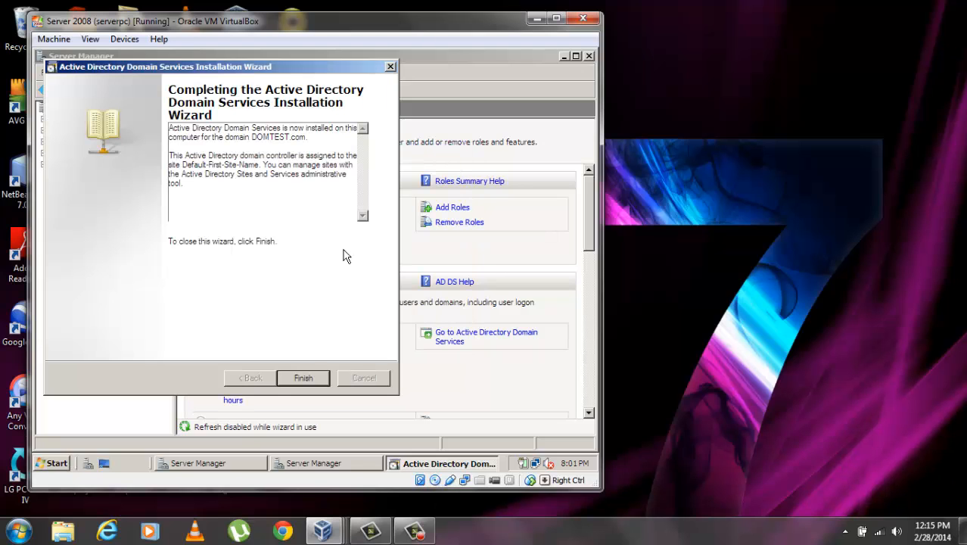
{"action": "left_click", "coordinate": [307, 379]}
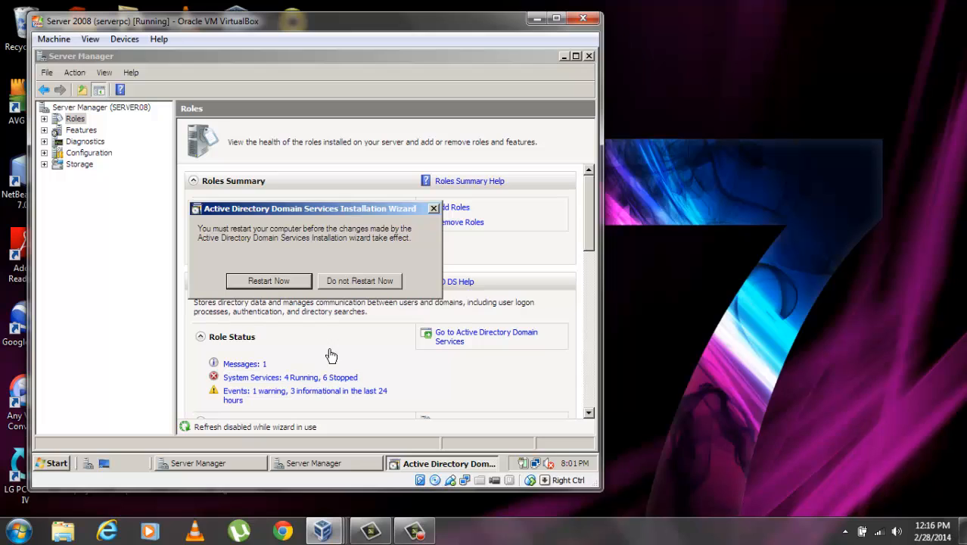
{"action": "left_click", "coordinate": [280, 282]}
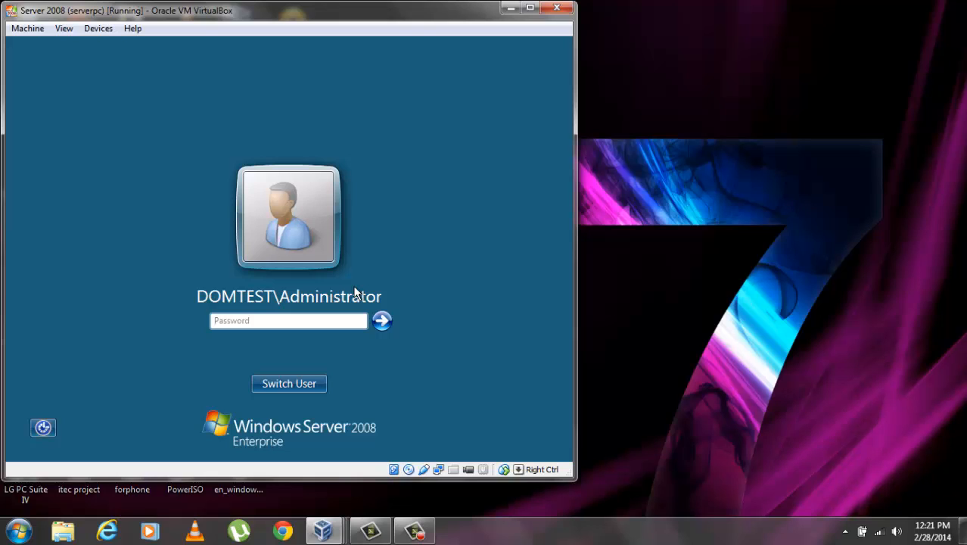
Log back in to DOMTEST as the administrator with the account password
{"action": "type", "text": "p@ssw0rd"}
{"action": "key", "text": "Return"}
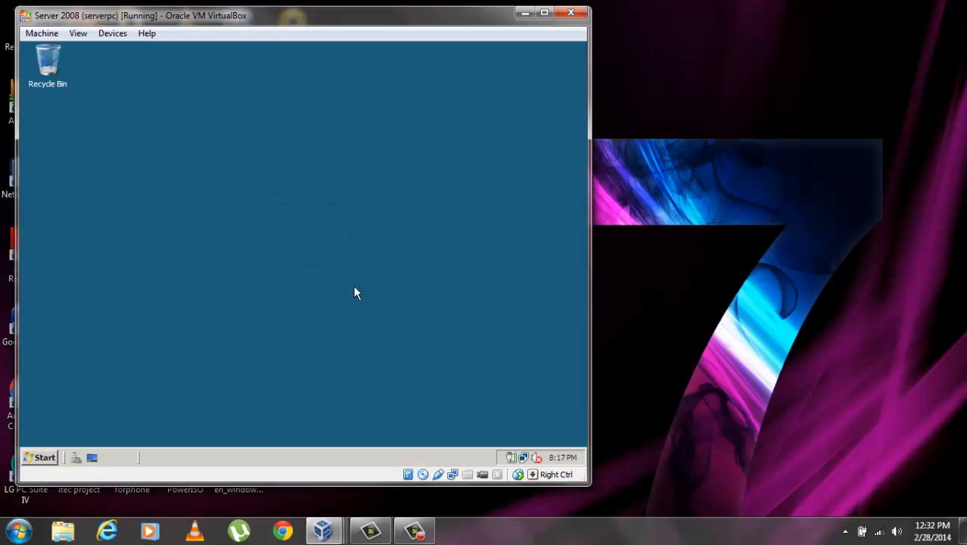
{"action": "left_click", "coordinate": [42, 458]}
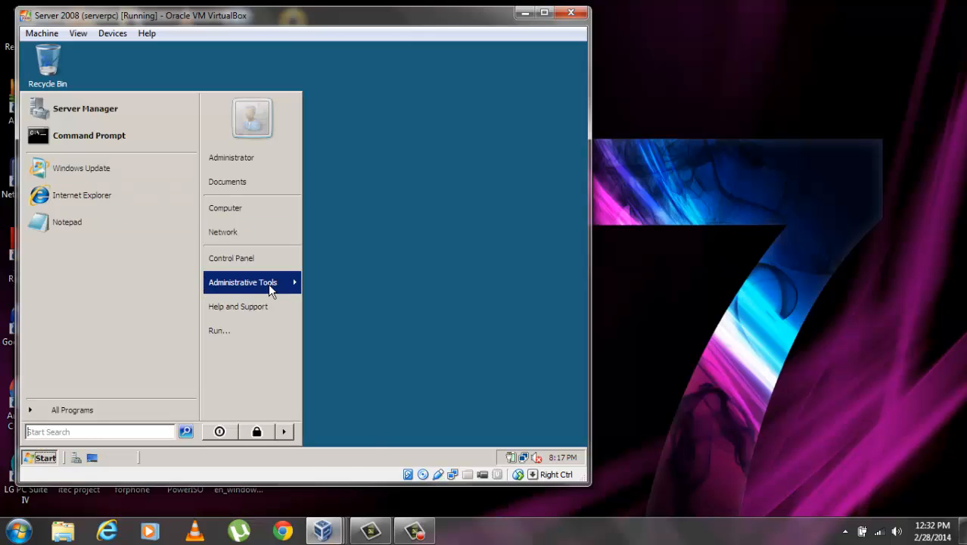
Open Active Directory Users and Computers and browse DOMTEST.com down to its Users container
{"action": "mouse_move", "coordinate": [268, 285]}
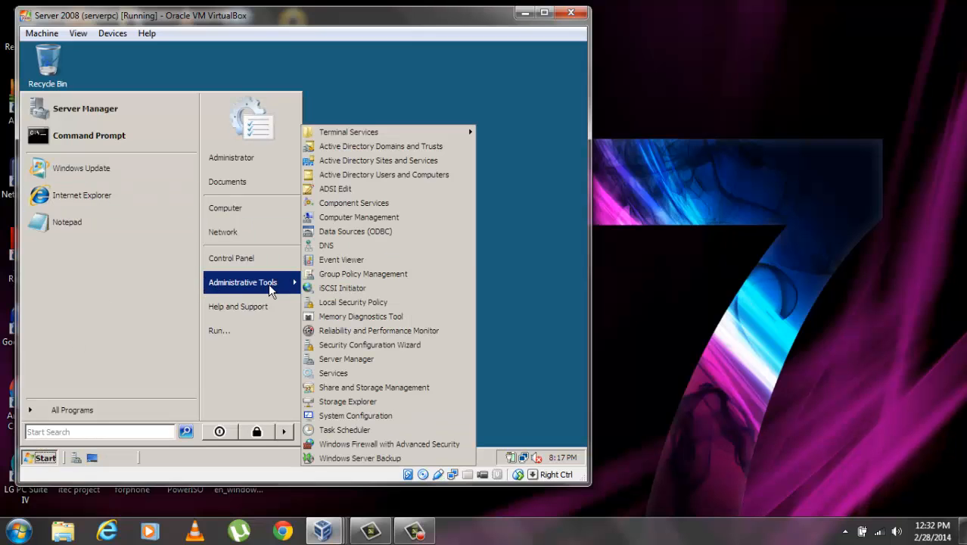
{"action": "left_click", "coordinate": [410, 175]}
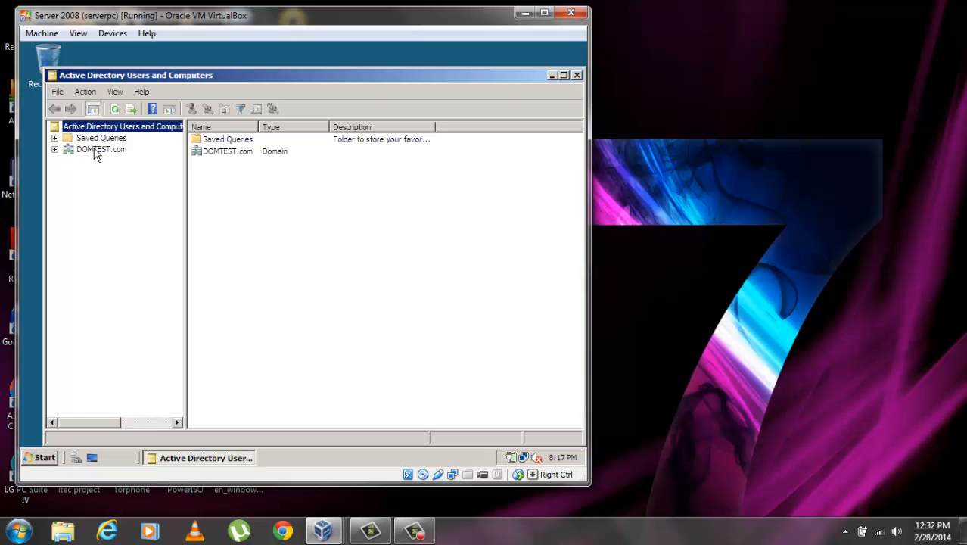
{"action": "left_click", "coordinate": [86, 152]}
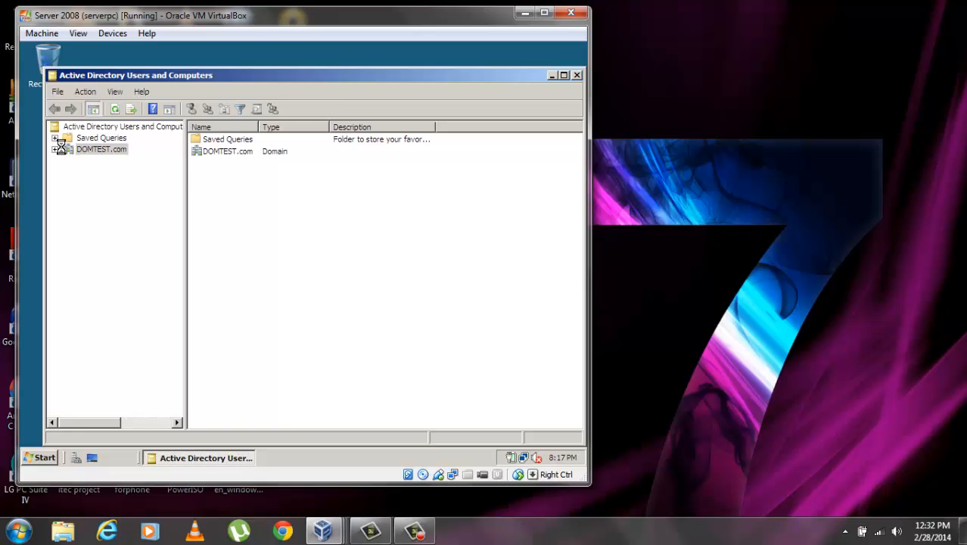
{"action": "left_click", "coordinate": [54, 149]}
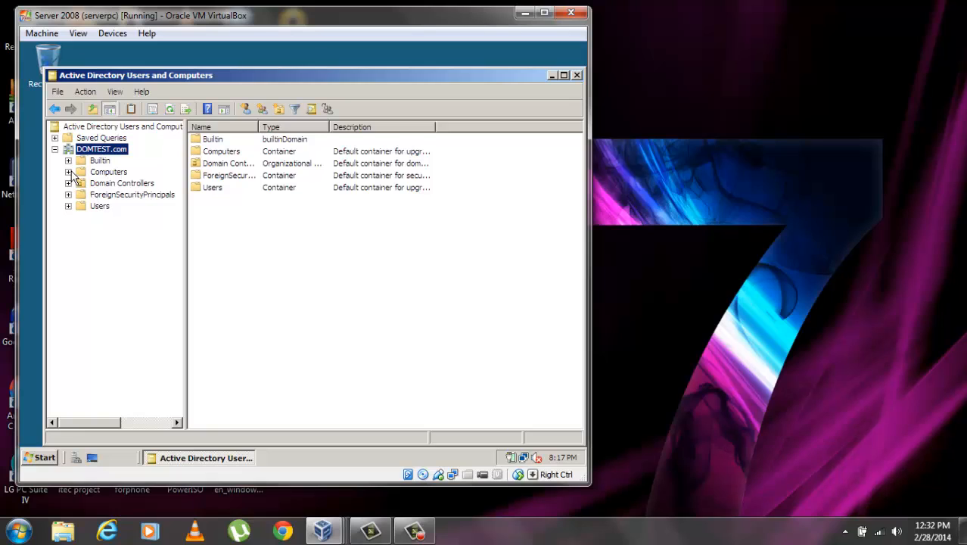
{"action": "left_click", "coordinate": [109, 174]}
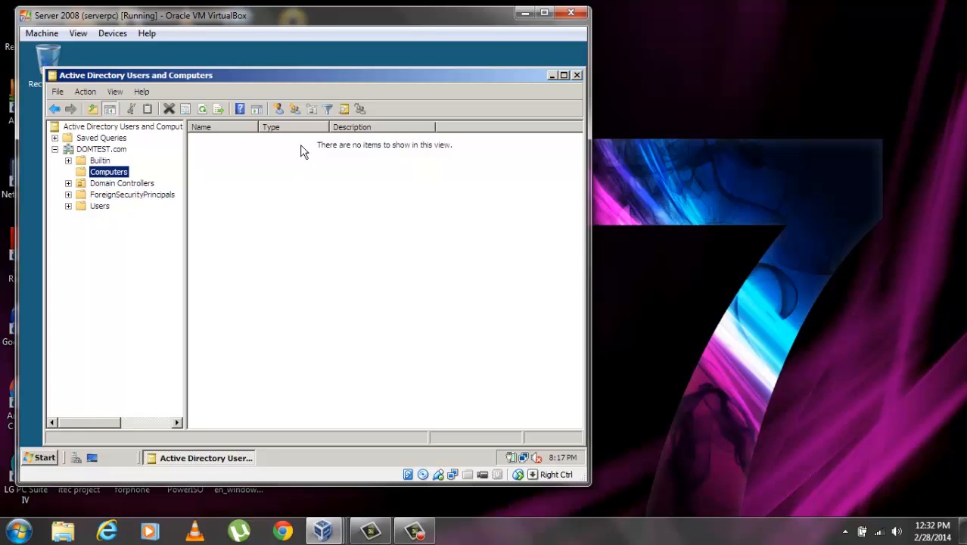
{"action": "left_click", "coordinate": [99, 206]}
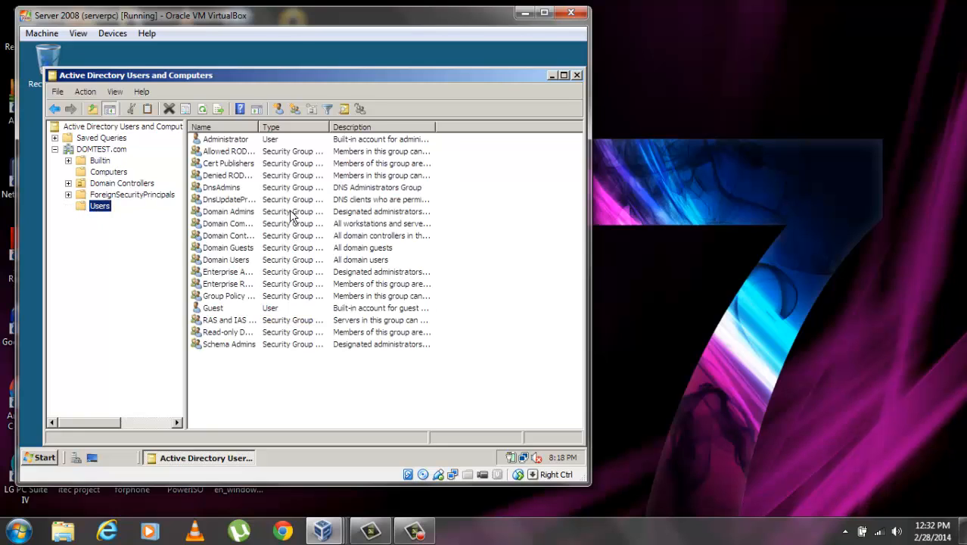
{"action": "left_click", "coordinate": [286, 384]}
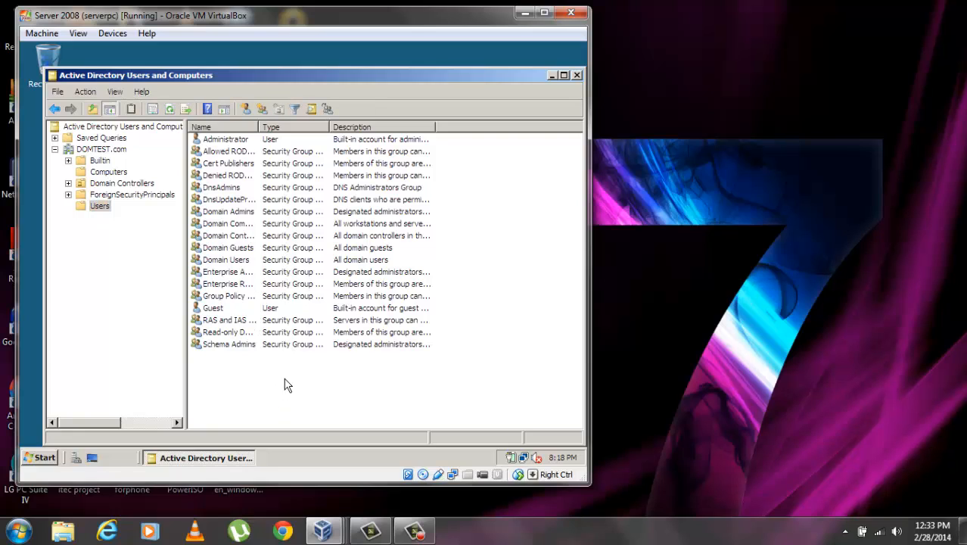
{"action": "right_click", "coordinate": [287, 385]}
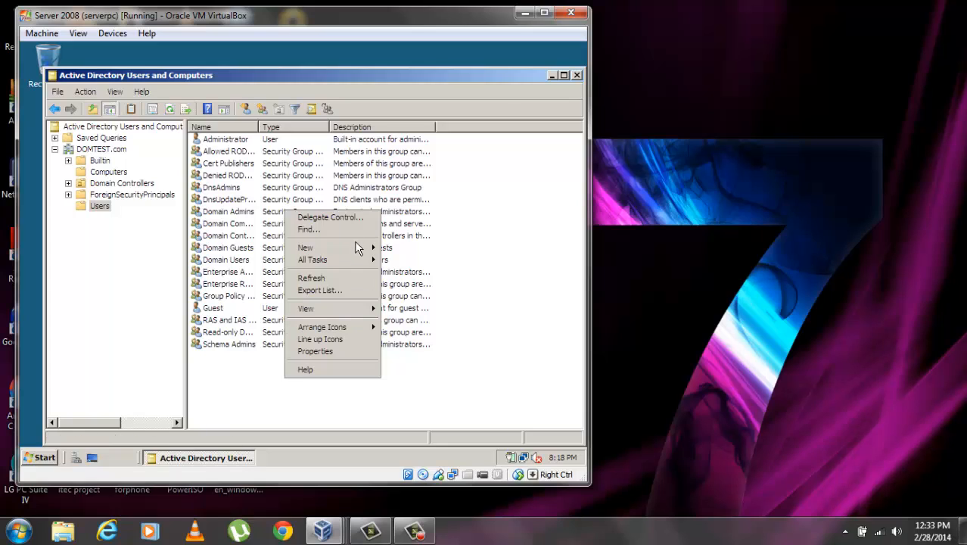
Start a new user and fill in the first name, last name, initials and logon name
{"action": "mouse_move", "coordinate": [360, 251]}
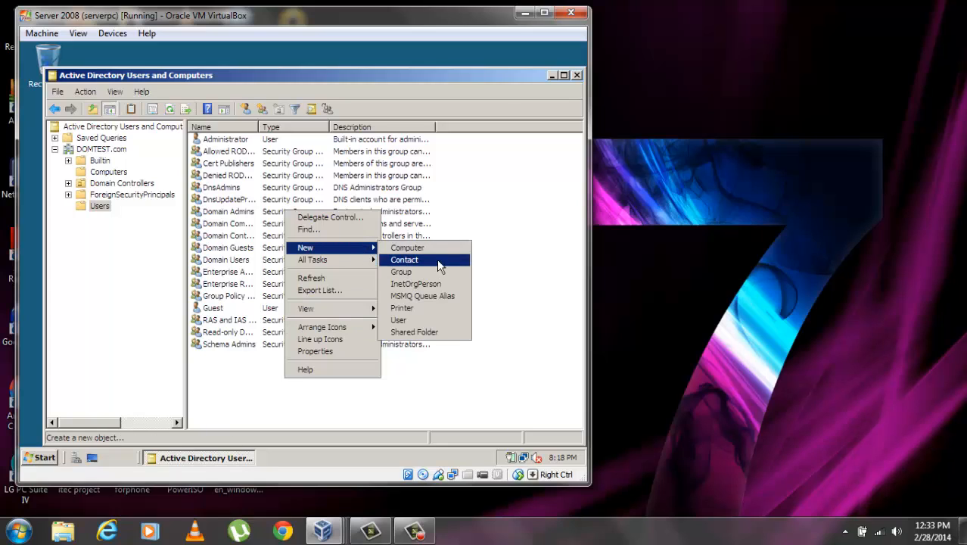
{"action": "left_click", "coordinate": [399, 320]}
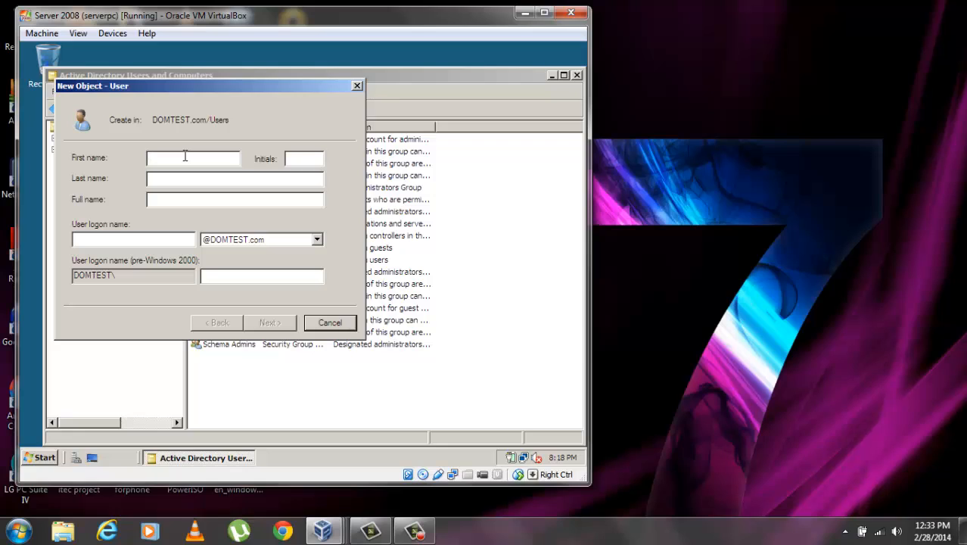
{"action": "type", "text": "John"}
{"action": "left_click", "coordinate": [161, 179]}
{"action": "type", "text": "Doe"}
{"action": "left_click", "coordinate": [306, 158]}
{"action": "type", "text": "JD"}
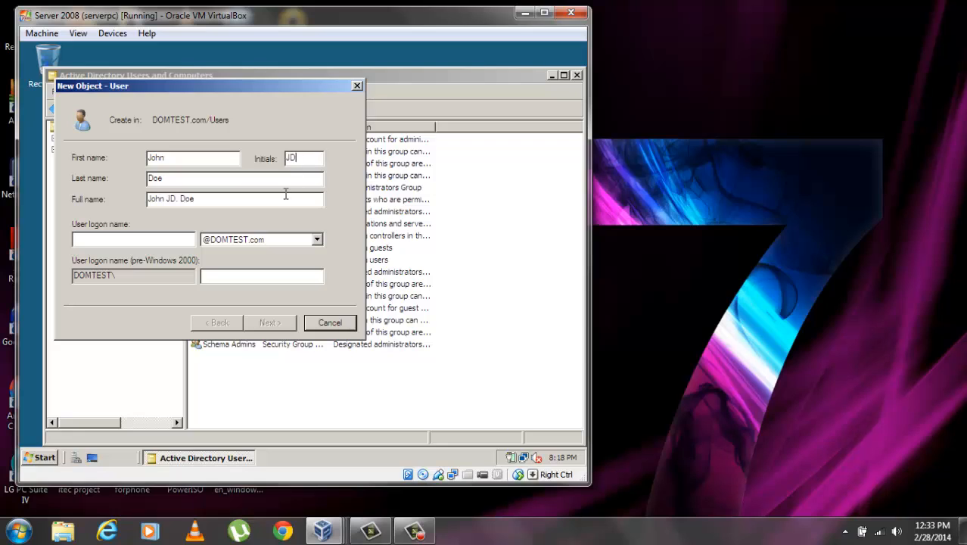
{"action": "left_click", "coordinate": [154, 242]}
{"action": "type", "text": "Jo"}
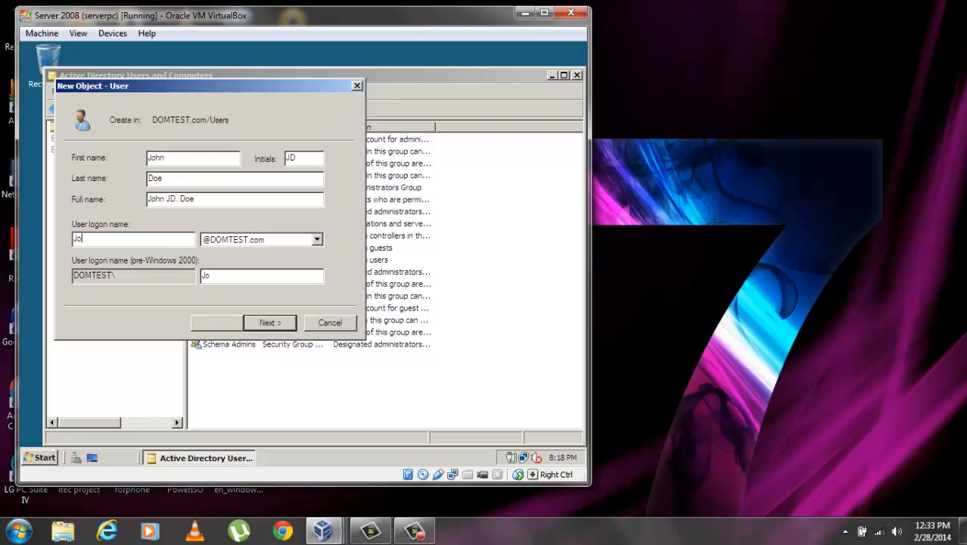
{"action": "type", "text": "hnD"}
Enter and confirm the new user's password
{"action": "left_click", "coordinate": [269, 319]}
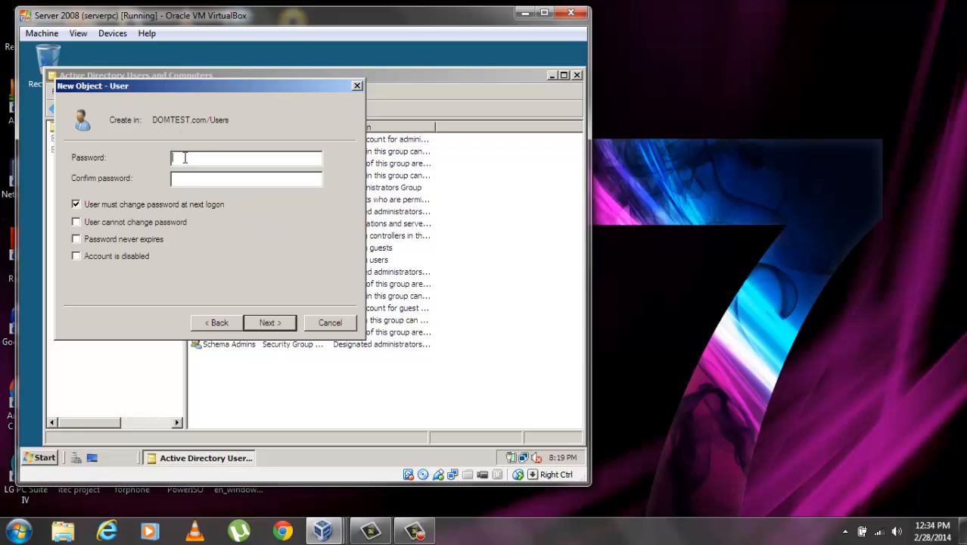
{"action": "type", "text": "•••••••••"}
{"action": "key", "text": "Tab"}
{"action": "type", "text": "•••••••••"}
Untick 'must change at next logon', tick 'cannot change' and 'never expires', then create the user
{"action": "left_click", "coordinate": [76, 204]}
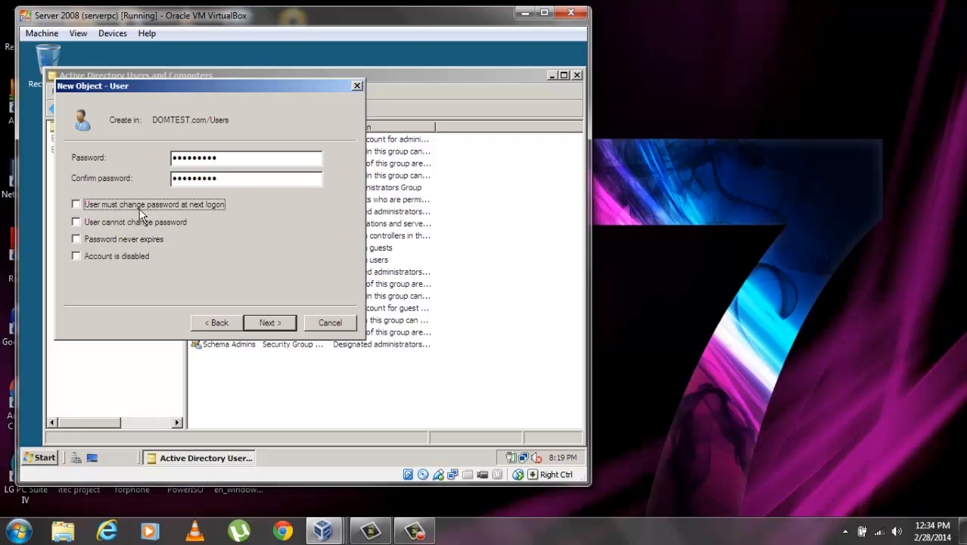
{"action": "left_click", "coordinate": [77, 221]}
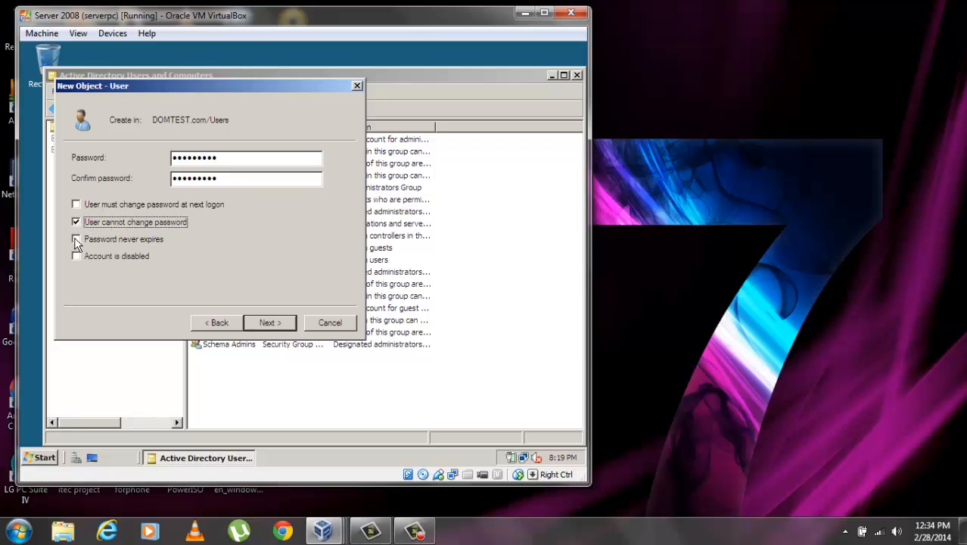
{"action": "left_click", "coordinate": [75, 239]}
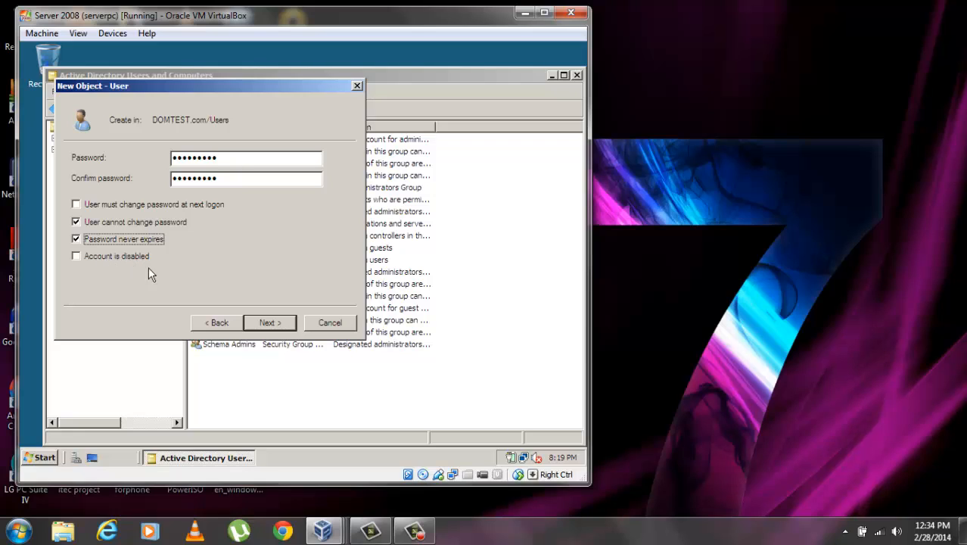
{"action": "left_click", "coordinate": [273, 323]}
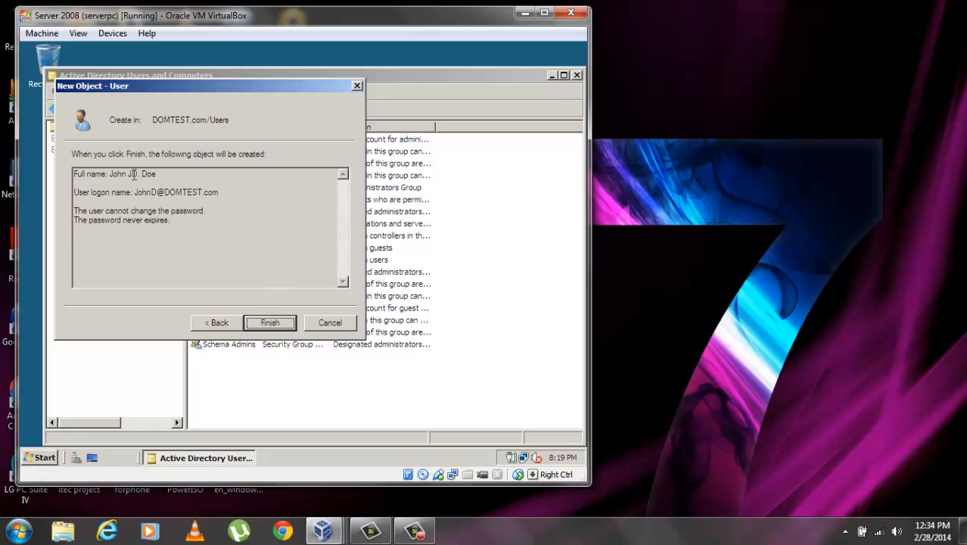
{"action": "left_click", "coordinate": [271, 322]}
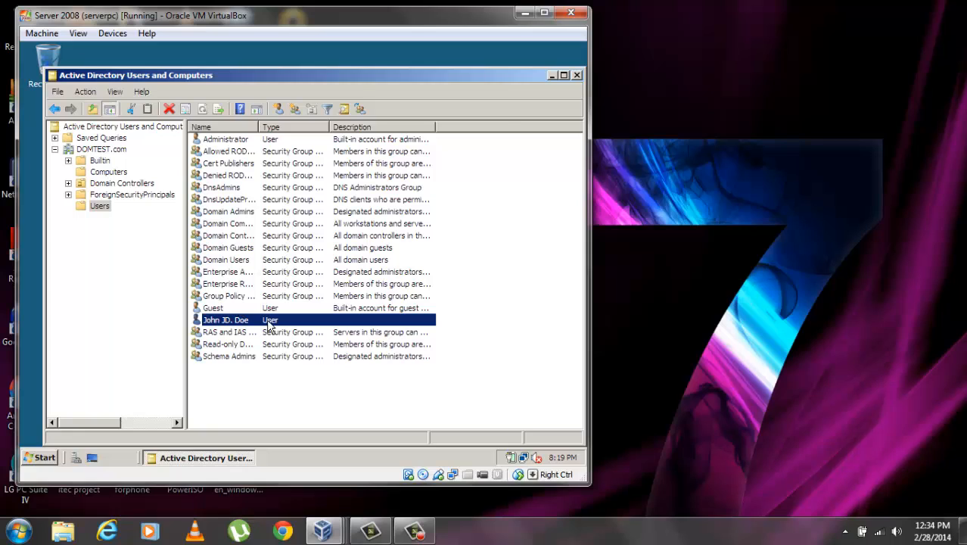
Copy the first user into a new account, entering the new user's full name and logon name
{"action": "right_click", "coordinate": [231, 323]}
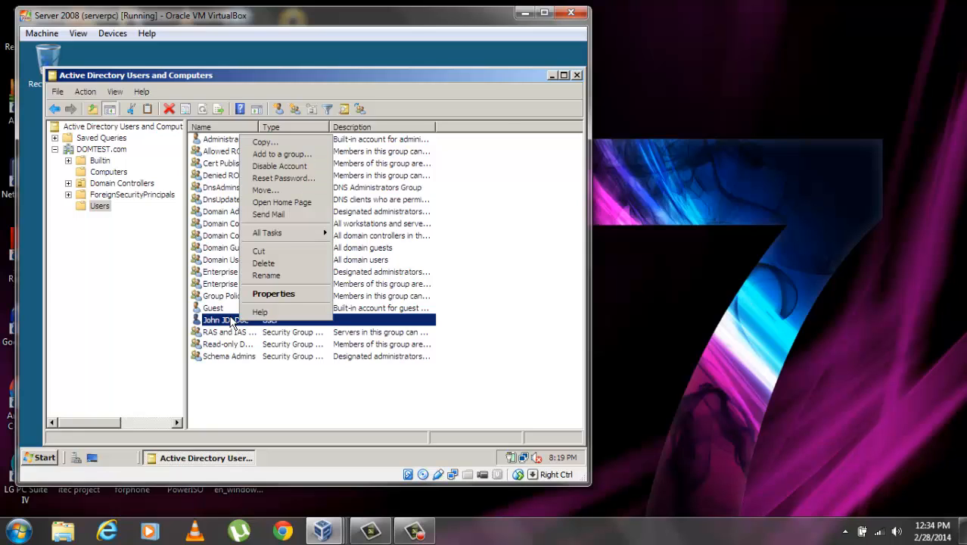
{"action": "left_click", "coordinate": [264, 143]}
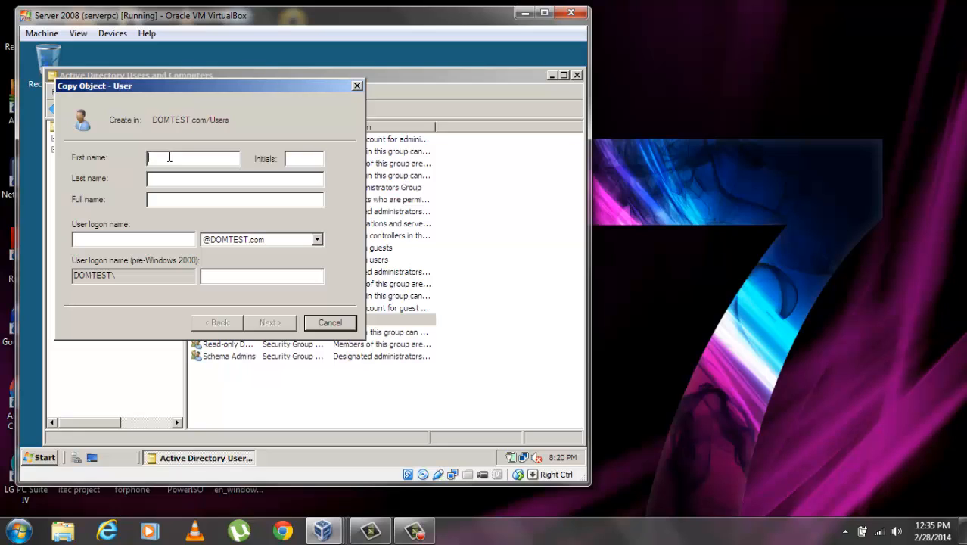
{"action": "type", "text": "Jane "}
{"action": "type", "text": "Doe"}
{"action": "left_click", "coordinate": [301, 157]}
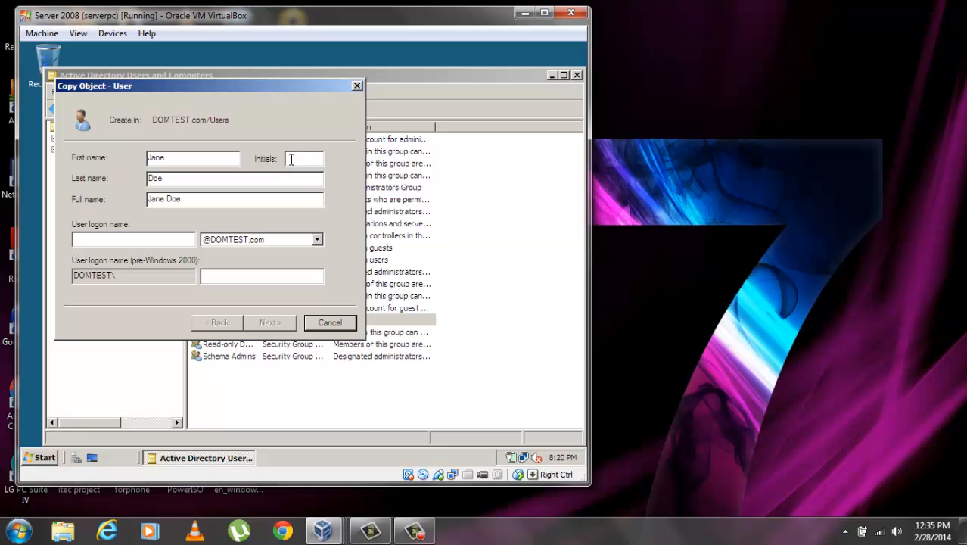
{"action": "left_click", "coordinate": [153, 236]}
{"action": "type", "text": "JaneD"}
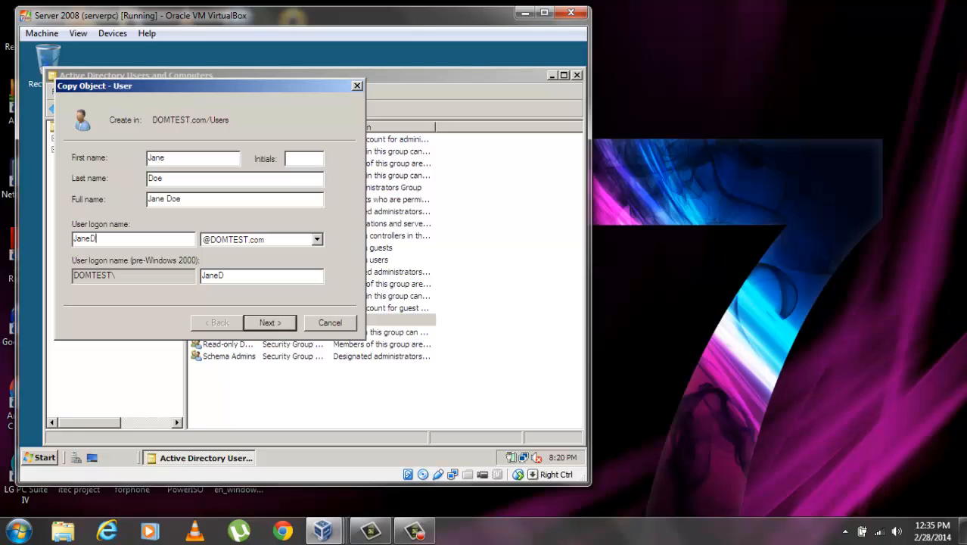
Set and confirm the copied account's password, finish creating it, then open the first user's properties
{"action": "left_click", "coordinate": [271, 321]}
{"action": "left_click", "coordinate": [270, 323]}
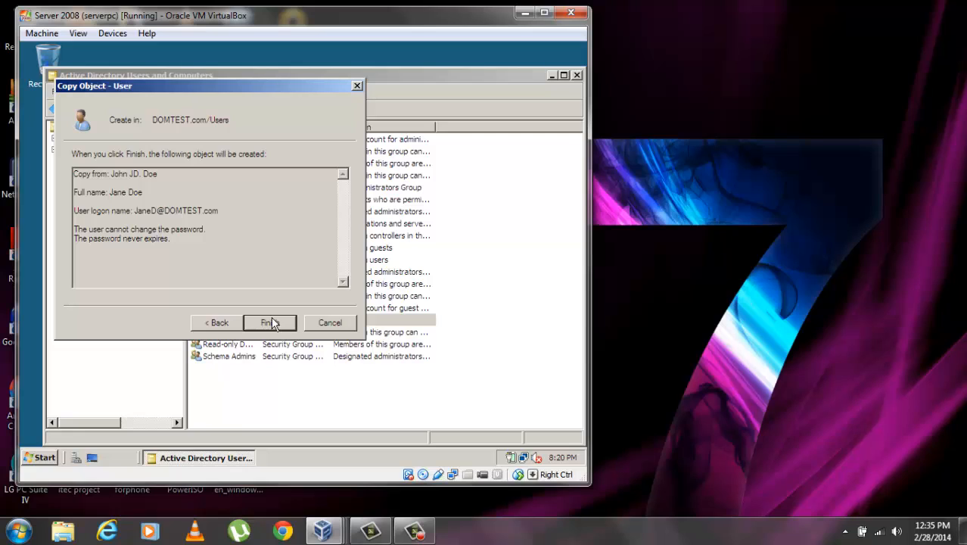
{"action": "left_click", "coordinate": [219, 324]}
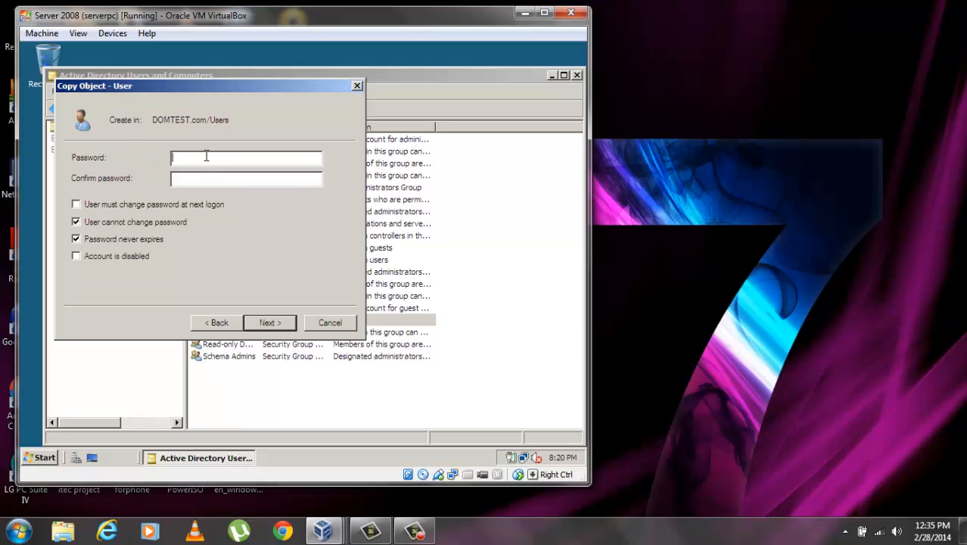
{"action": "type", "text": "**********"}
{"action": "left_click", "coordinate": [220, 176]}
{"action": "type", "text": "*********"}
{"action": "left_click", "coordinate": [278, 322]}
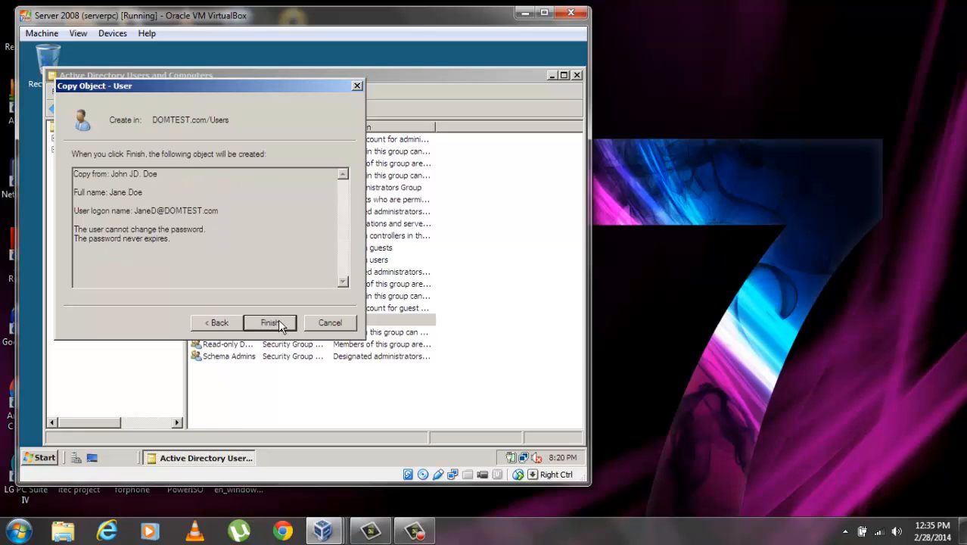
{"action": "left_click", "coordinate": [279, 323]}
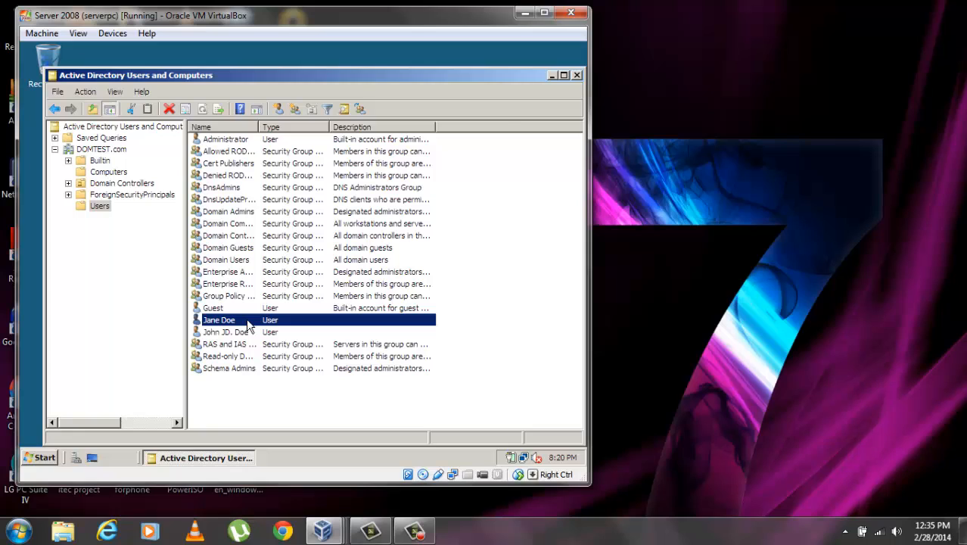
{"action": "double_click", "coordinate": [243, 332]}
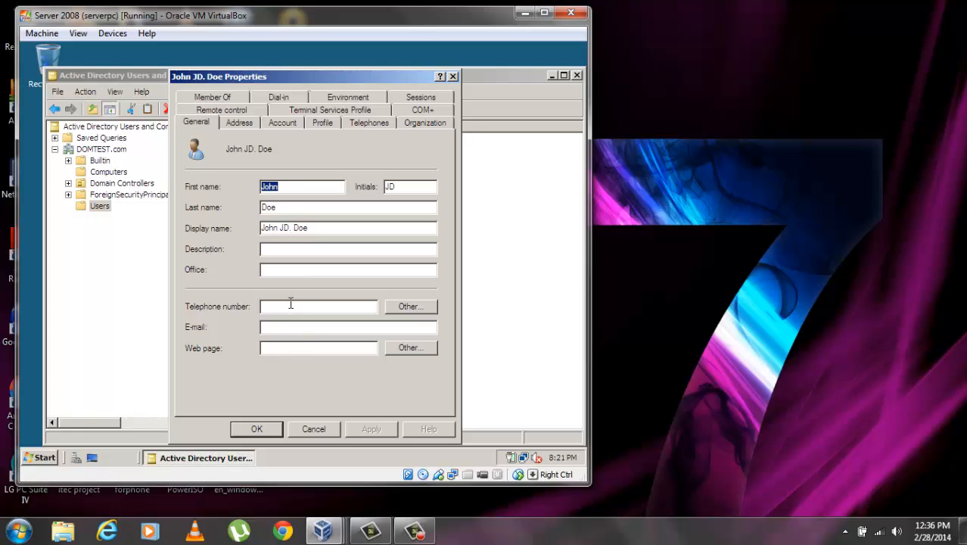
Show the Account tab of the first user's properties and bring up its Logon Hours schedule
{"action": "left_click", "coordinate": [241, 124]}
{"action": "left_click", "coordinate": [287, 122]}
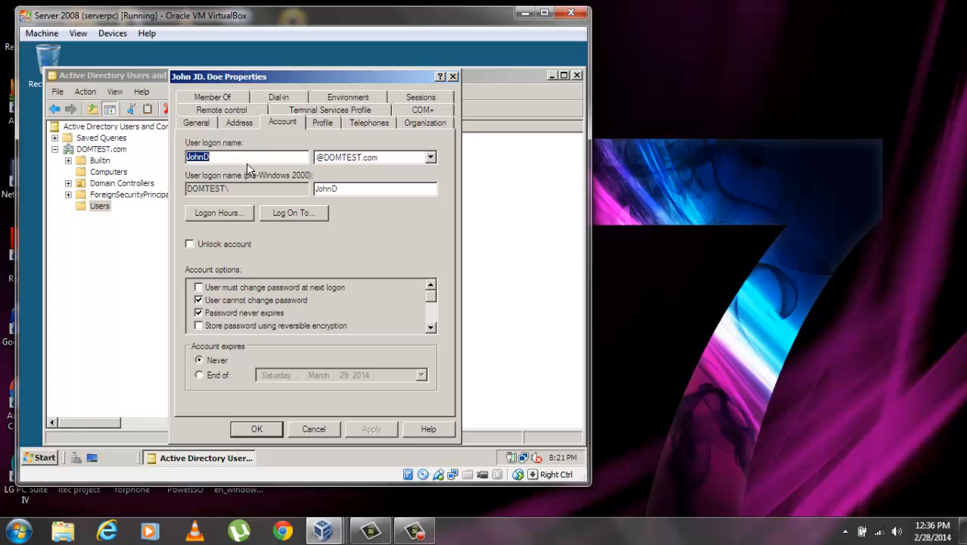
{"action": "left_click", "coordinate": [227, 213]}
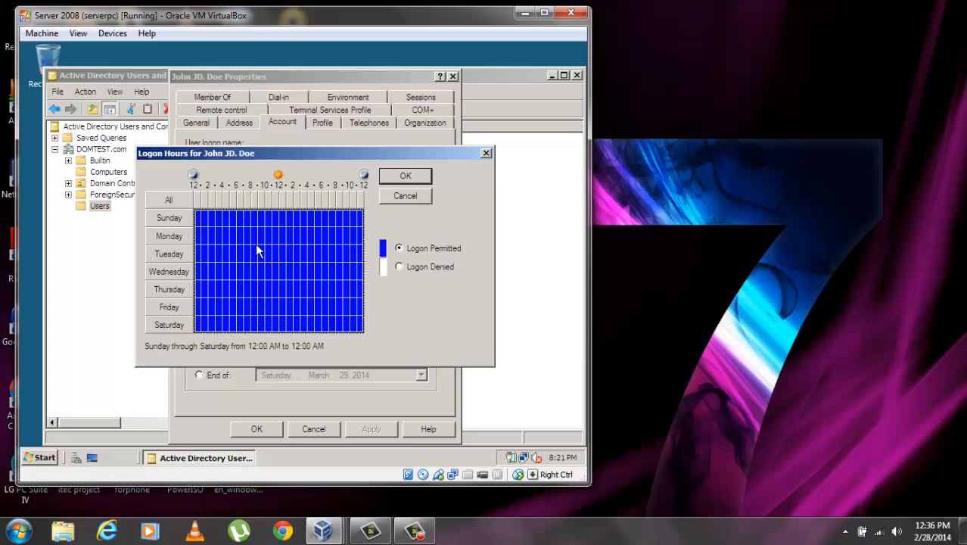
Select 12 AM–11 AM for every day, deny then re-permit logon, and close Logon Hours
{"action": "left_click_drag", "start_coordinate": [199, 215], "coordinate": [271, 334]}
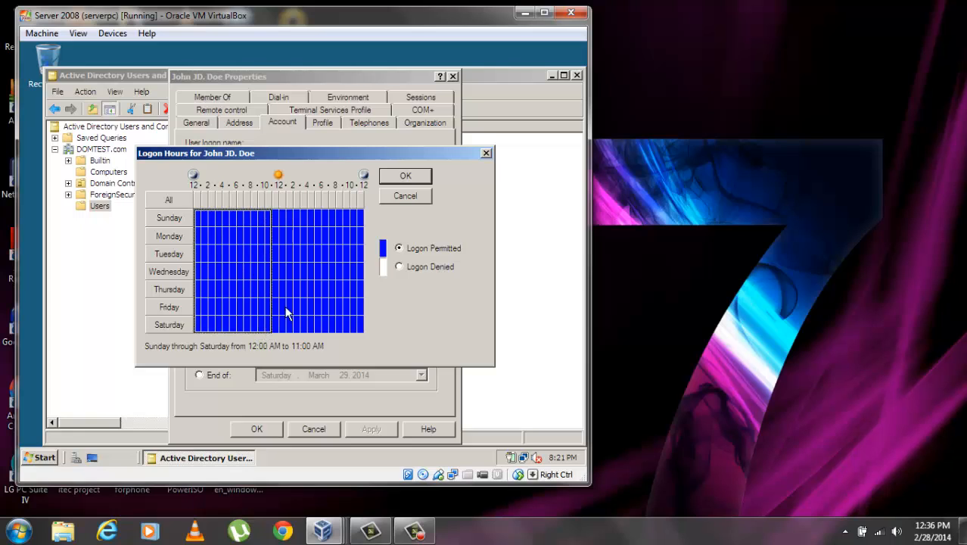
{"action": "left_click", "coordinate": [399, 266]}
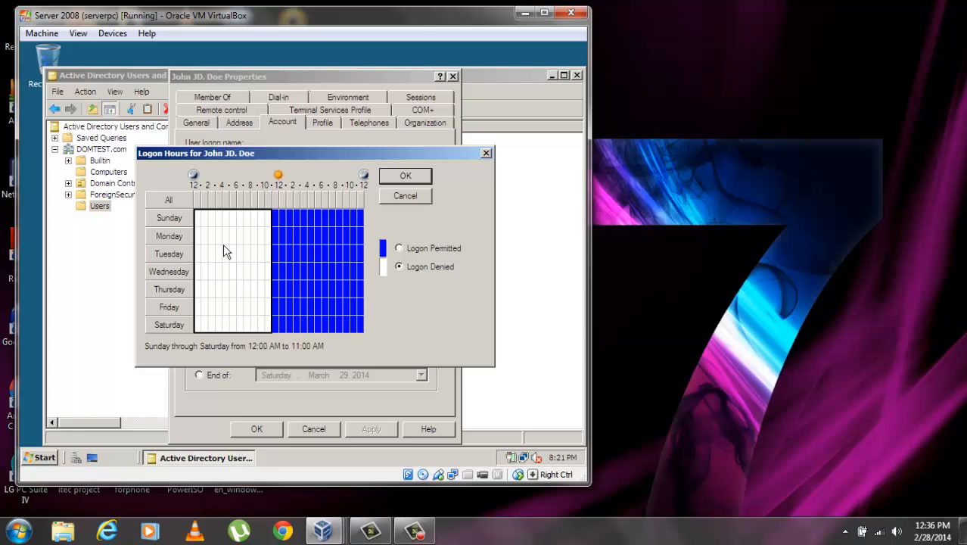
{"action": "left_click", "coordinate": [398, 248]}
{"action": "left_click", "coordinate": [486, 154]}
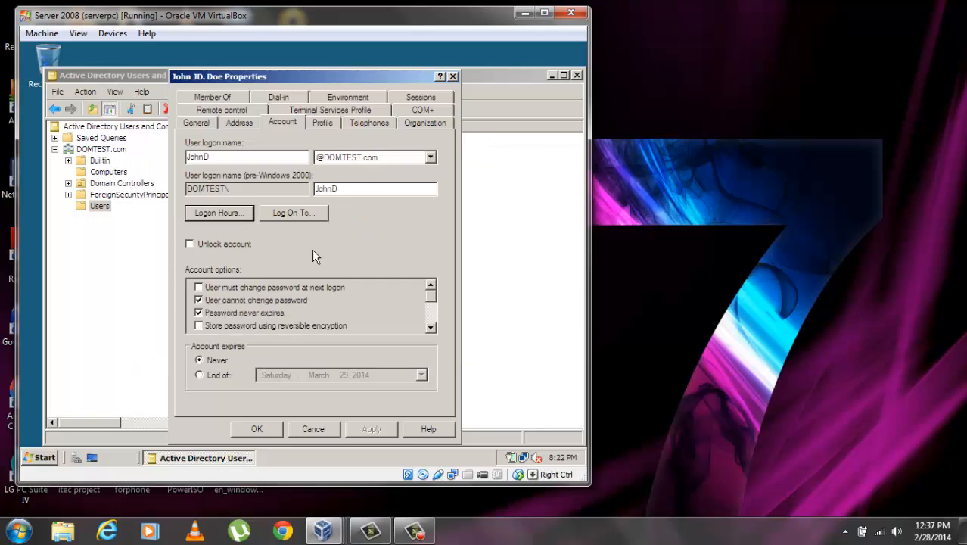
Set the first user's account expiry to Never and close the Properties dialog
{"action": "left_click", "coordinate": [201, 375]}
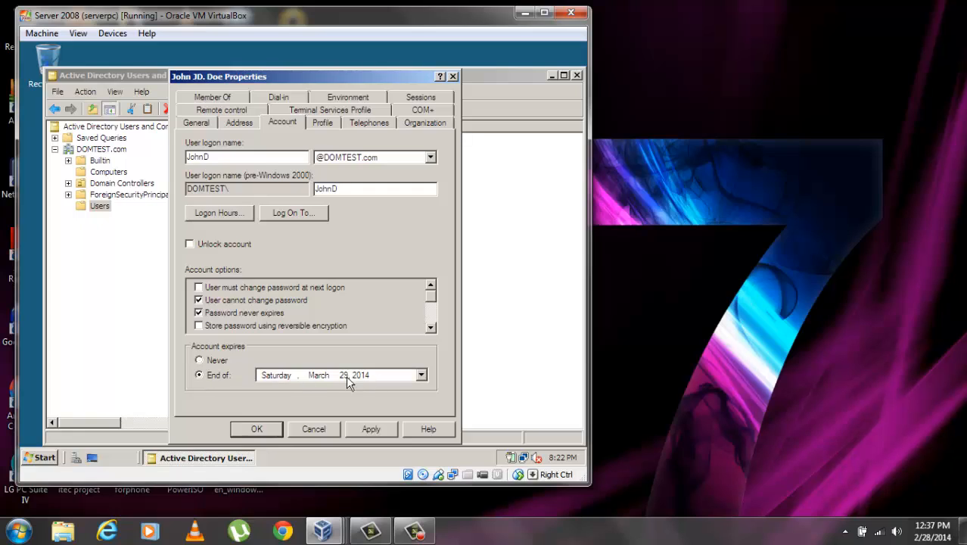
{"action": "left_click", "coordinate": [198, 358]}
{"action": "left_click", "coordinate": [313, 429]}
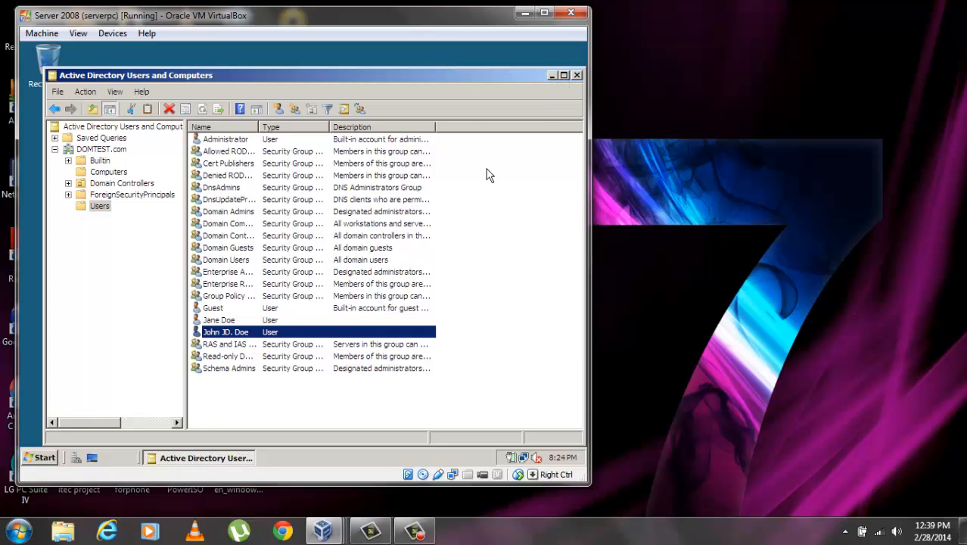
In the XP guest, open My Computer's System Properties on the Computer Name tab
{"action": "mouse_move", "coordinate": [331, 536]}
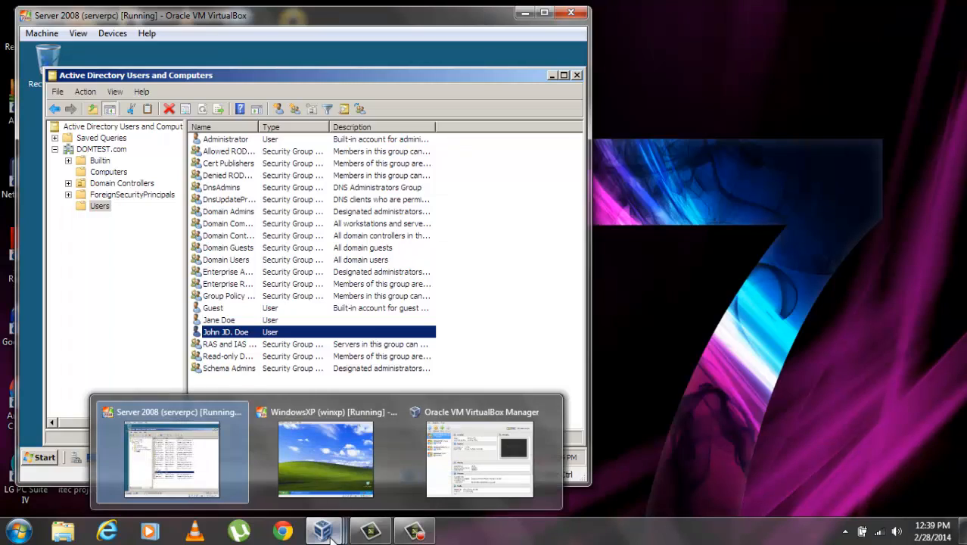
{"action": "left_click", "coordinate": [333, 459]}
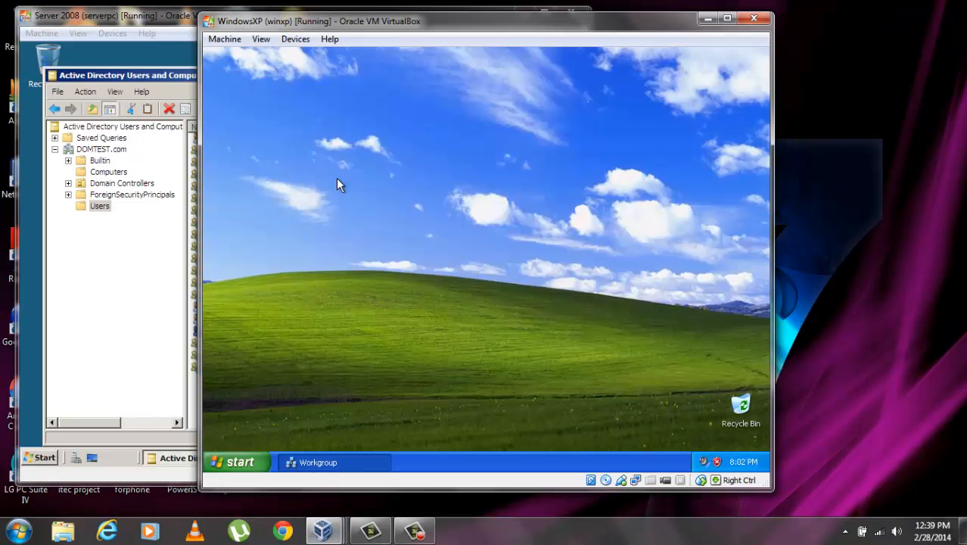
{"action": "left_click", "coordinate": [310, 463]}
{"action": "left_click", "coordinate": [308, 462]}
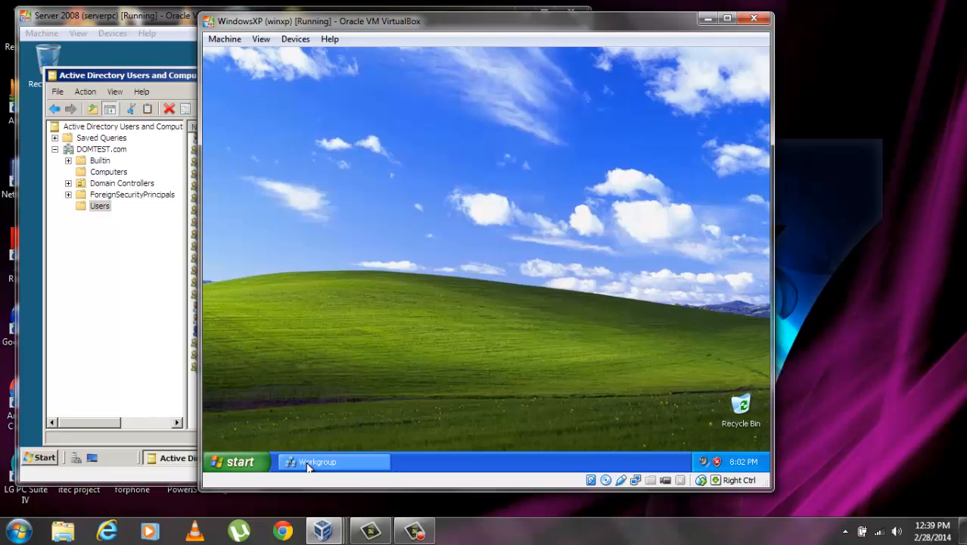
{"action": "left_click", "coordinate": [233, 463]}
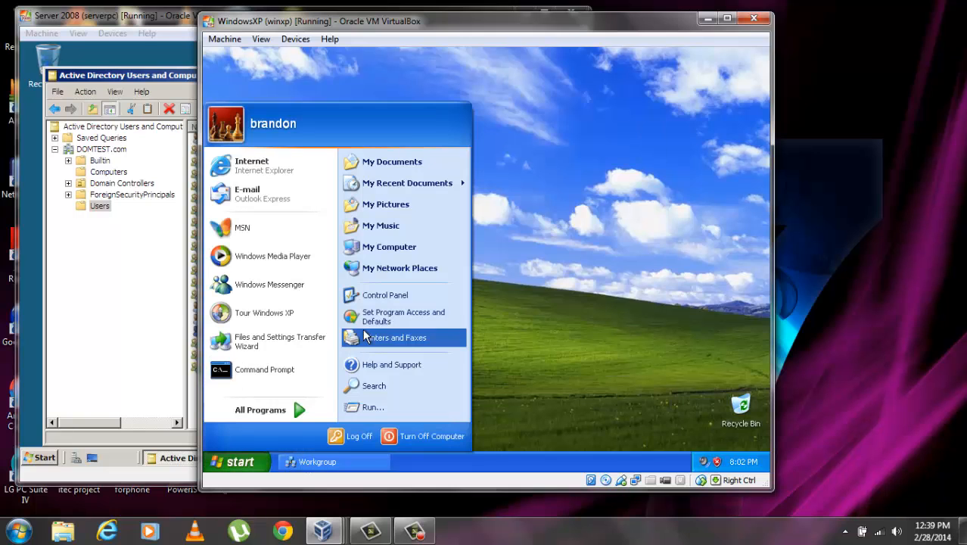
{"action": "right_click", "coordinate": [388, 249]}
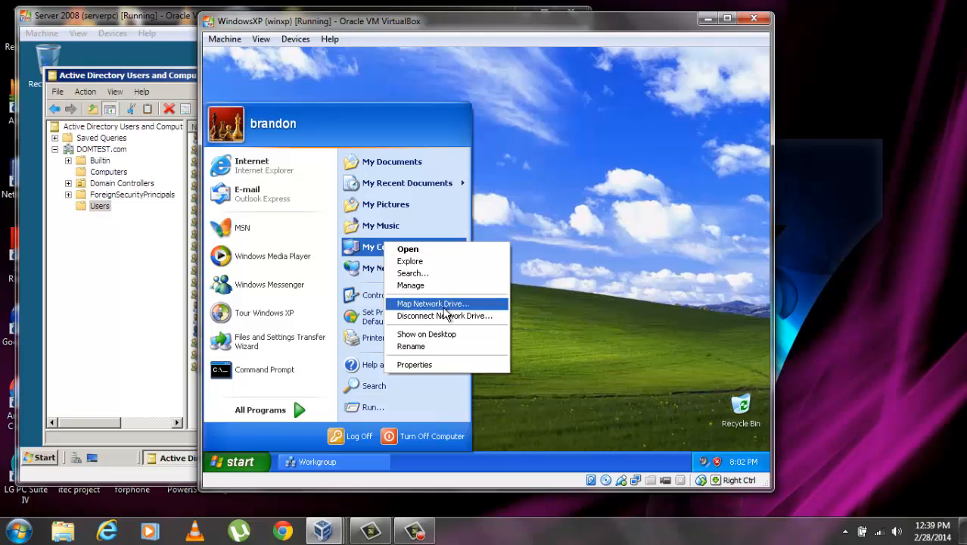
{"action": "left_click", "coordinate": [476, 366]}
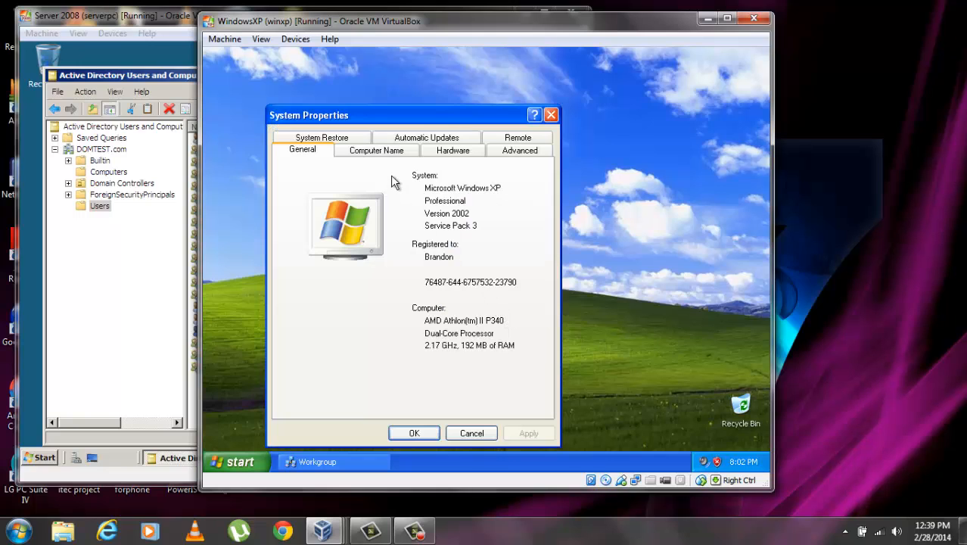
{"action": "left_click", "coordinate": [386, 151]}
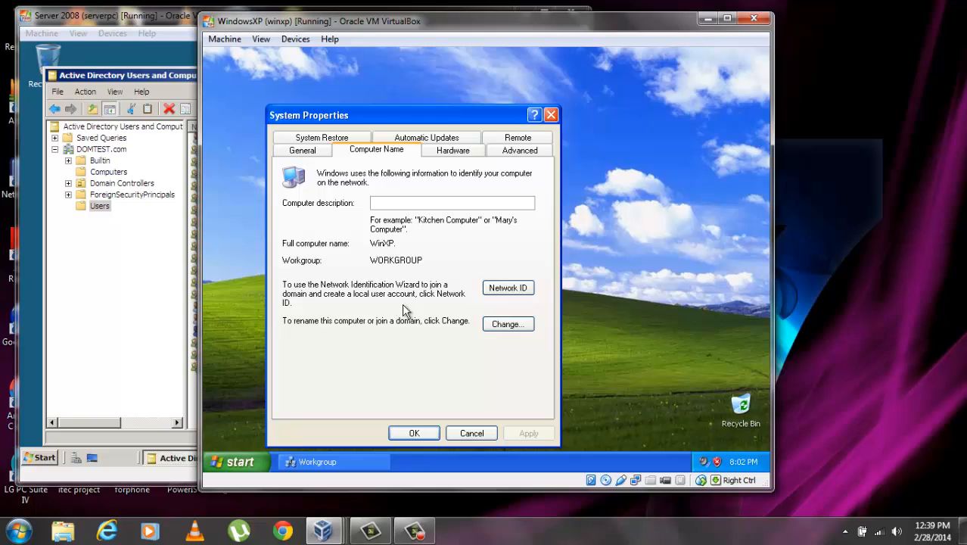
Change the computer's membership from workgroup to the domain DOMTEST.com
{"action": "left_click", "coordinate": [508, 324]}
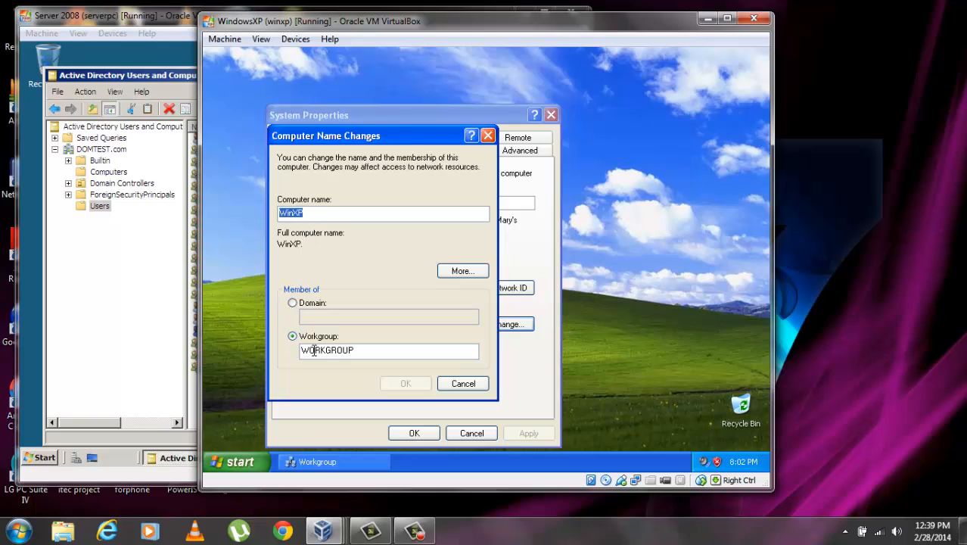
{"action": "left_click", "coordinate": [294, 303]}
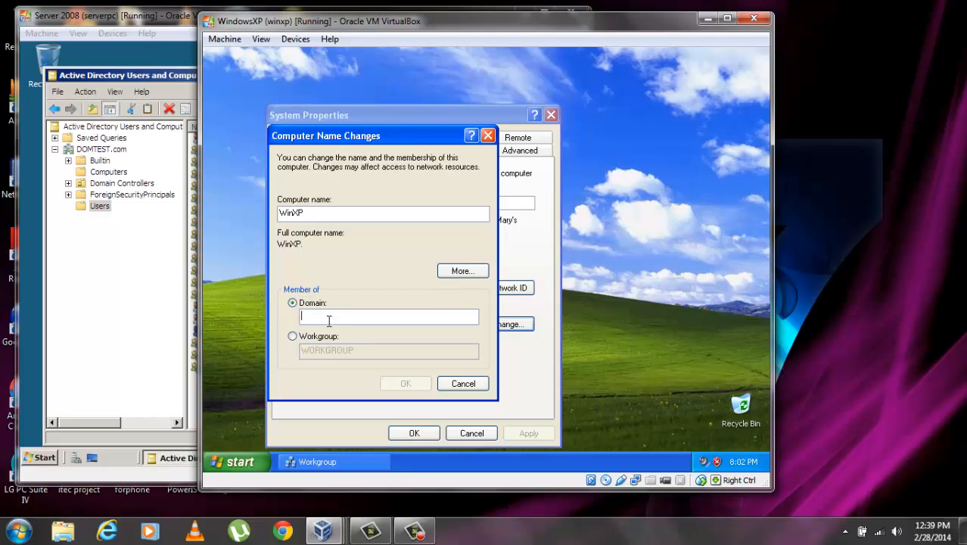
{"action": "type", "text": "DOMTEST"}
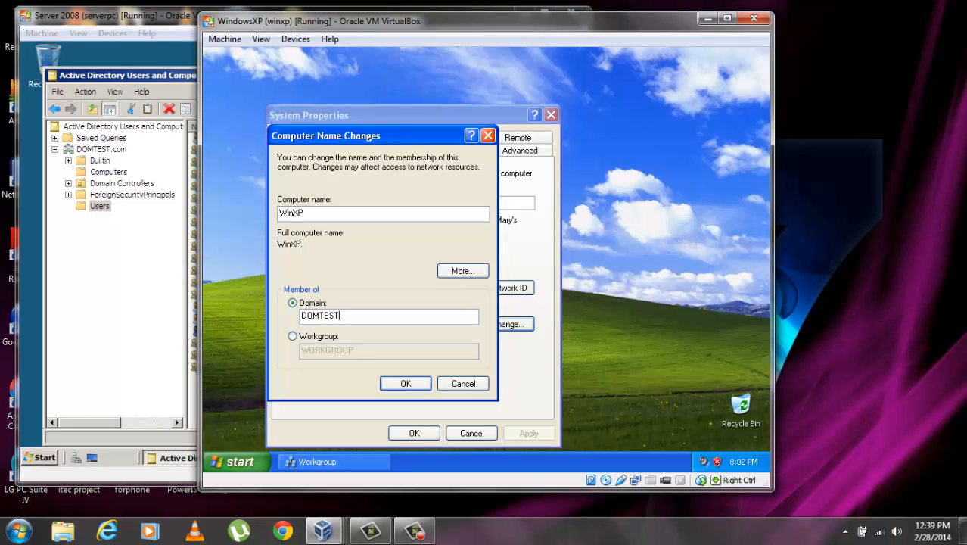
{"action": "type", "text": ".com"}
{"action": "left_click", "coordinate": [407, 383]}
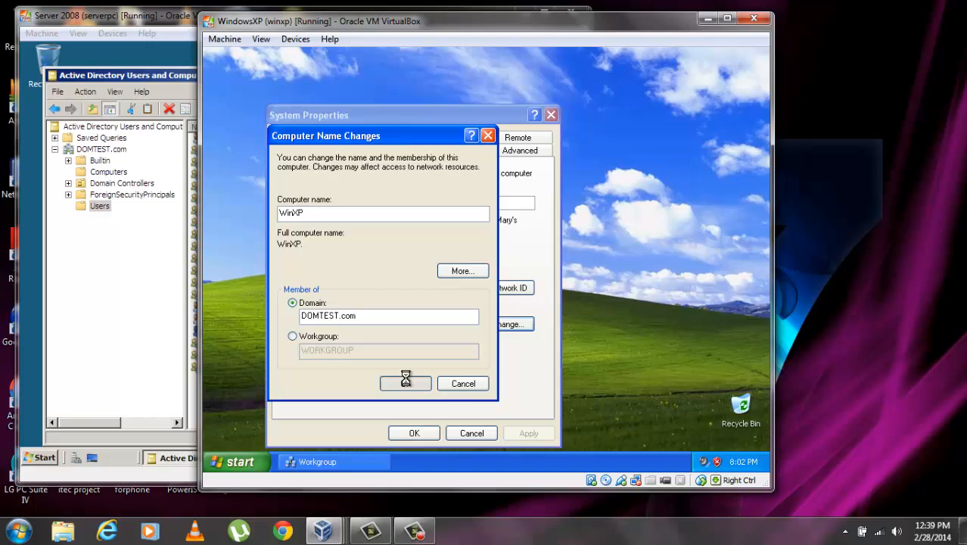
Authorise the domain join with a domain account's user name and password
{"action": "left_click", "coordinate": [474, 285]}
{"action": "type", "text": "p"}
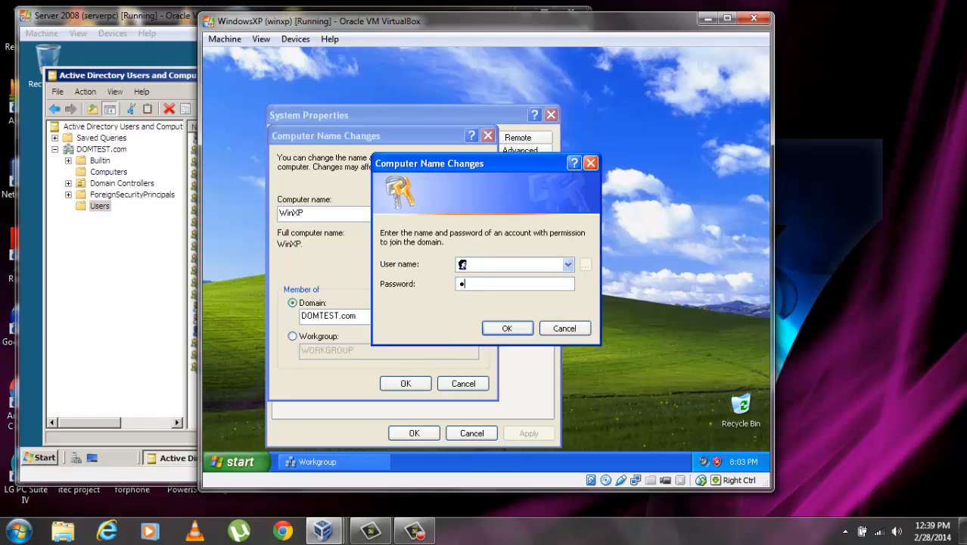
{"action": "type", "text": "asswor"}
{"action": "left_click", "coordinate": [499, 264]}
{"action": "left_click", "coordinate": [507, 329]}
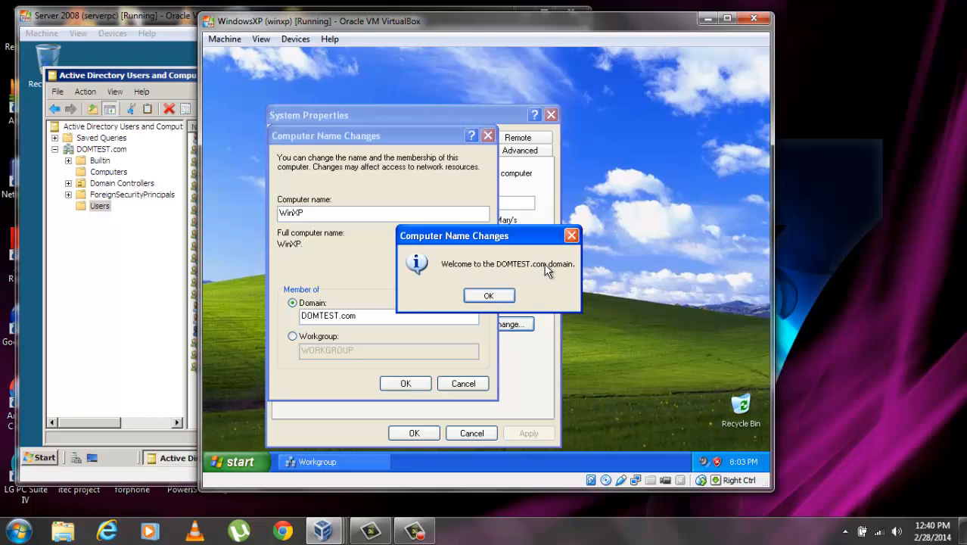
Acknowledge the domain welcome and restart notices, close System Properties, and restart XP now
{"action": "left_click", "coordinate": [499, 295]}
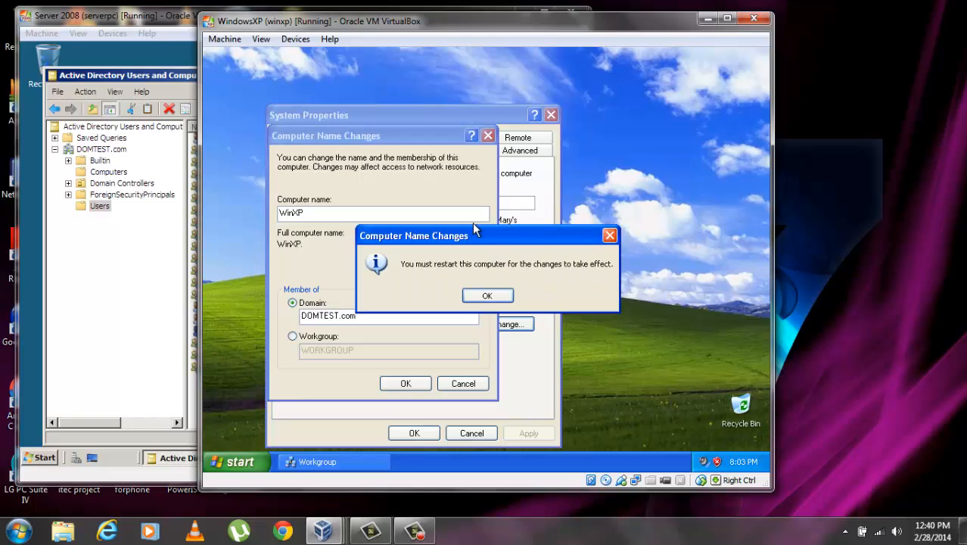
{"action": "left_click", "coordinate": [492, 296]}
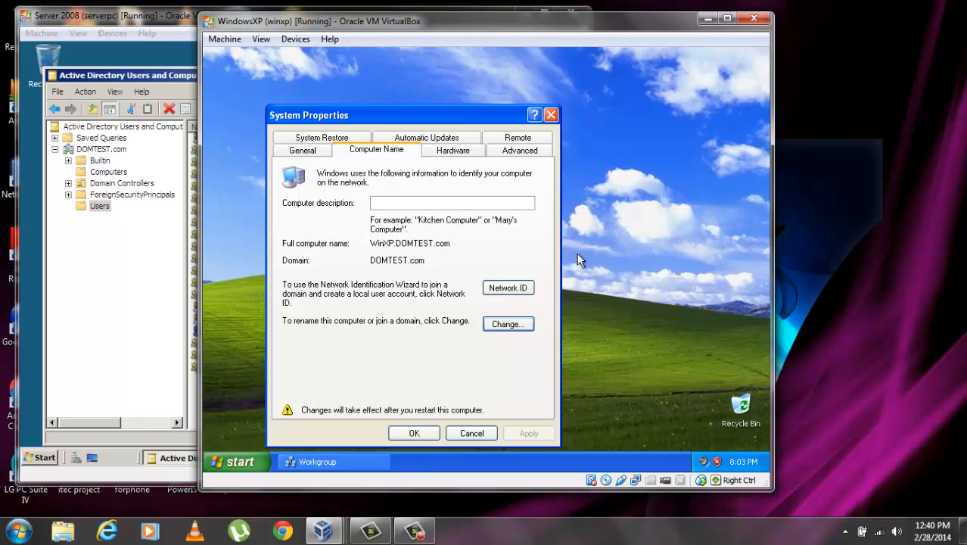
{"action": "left_click", "coordinate": [424, 434]}
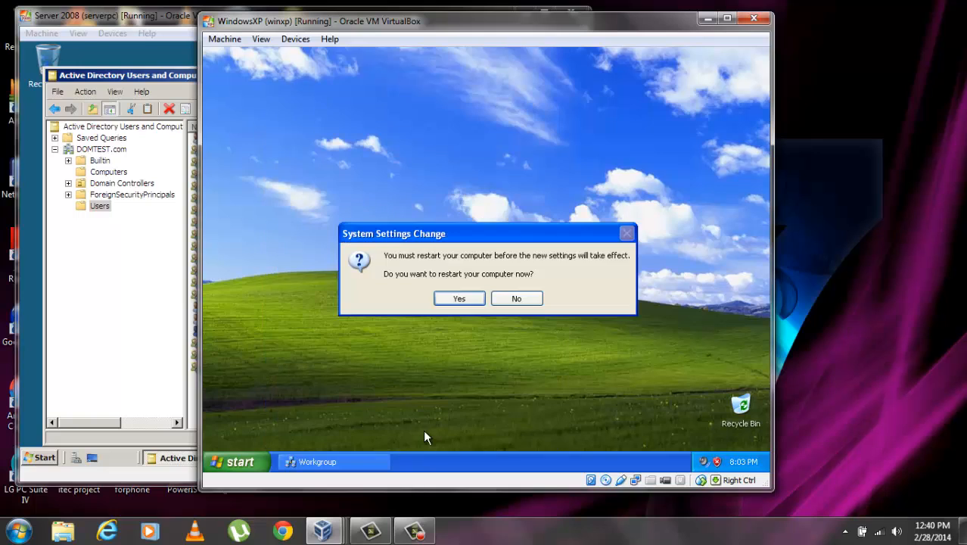
{"action": "left_click", "coordinate": [453, 299]}
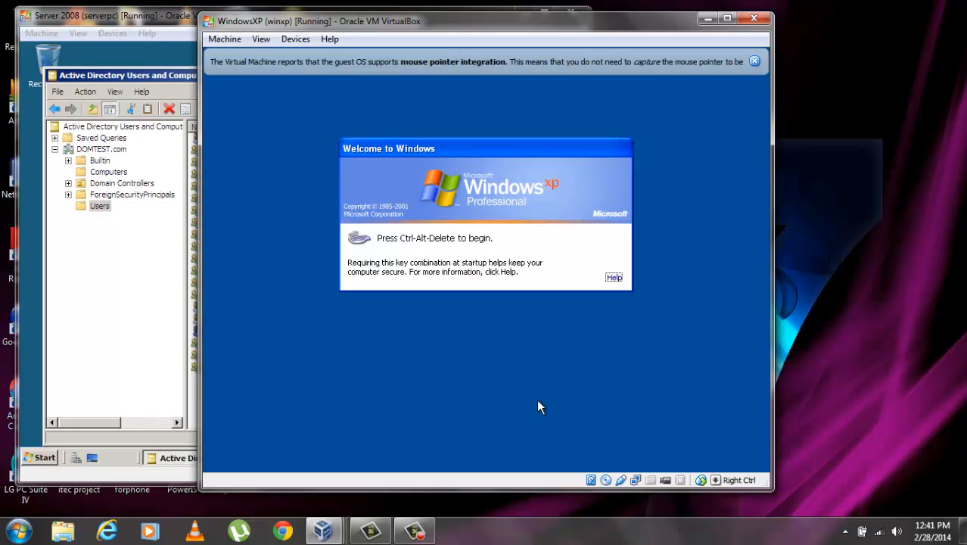
At the XP logon prompt, choose DOMTEST as the Log on to destination
{"action": "key", "text": "ctrl+Delete"}
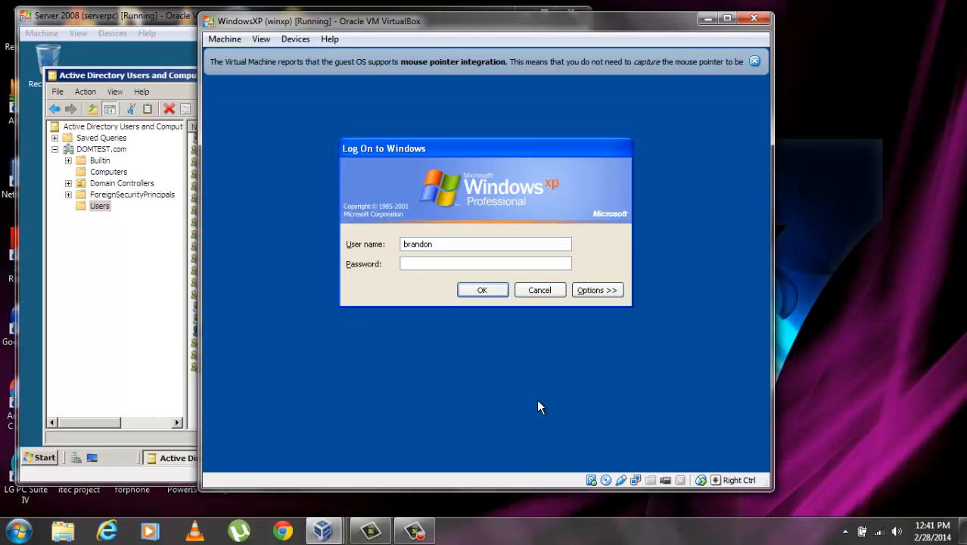
{"action": "left_click", "coordinate": [592, 292]}
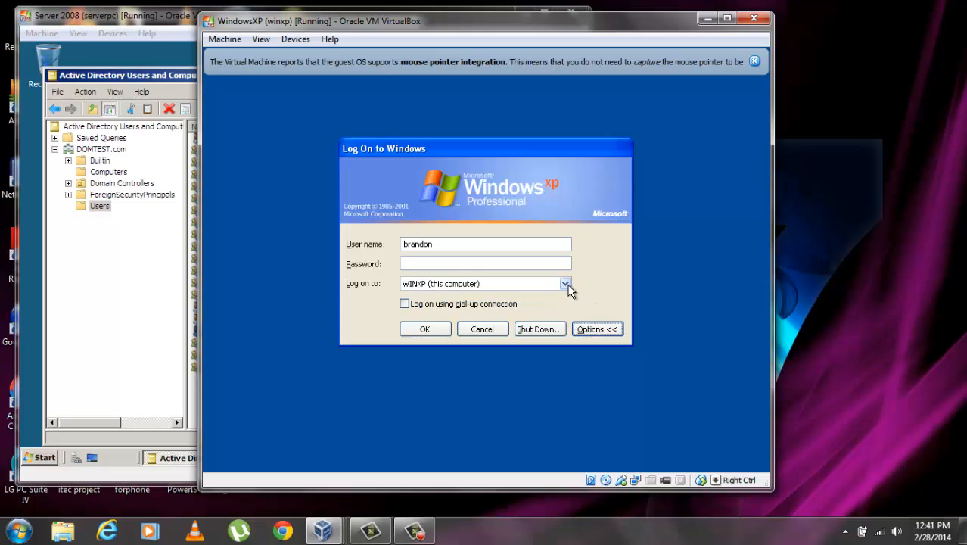
{"action": "left_click", "coordinate": [569, 285]}
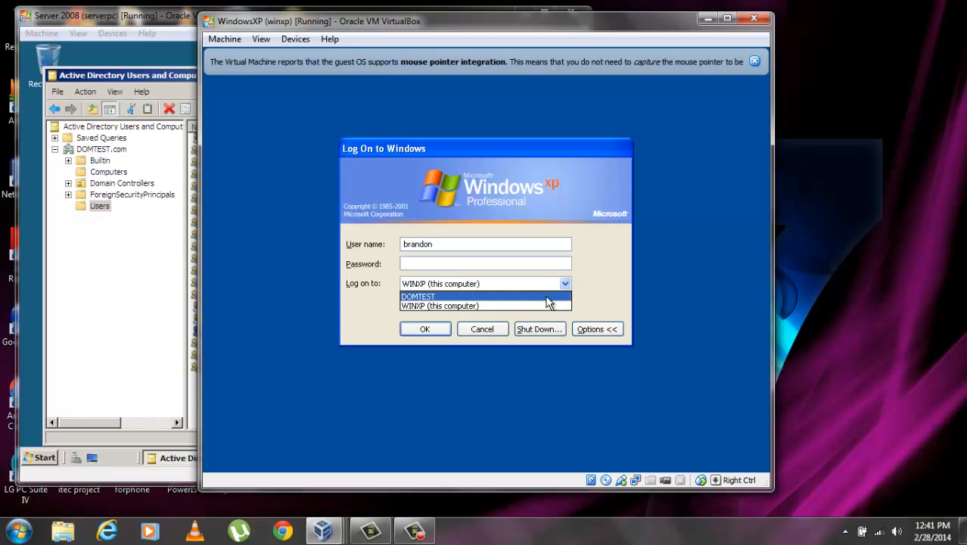
{"action": "left_click", "coordinate": [537, 298]}
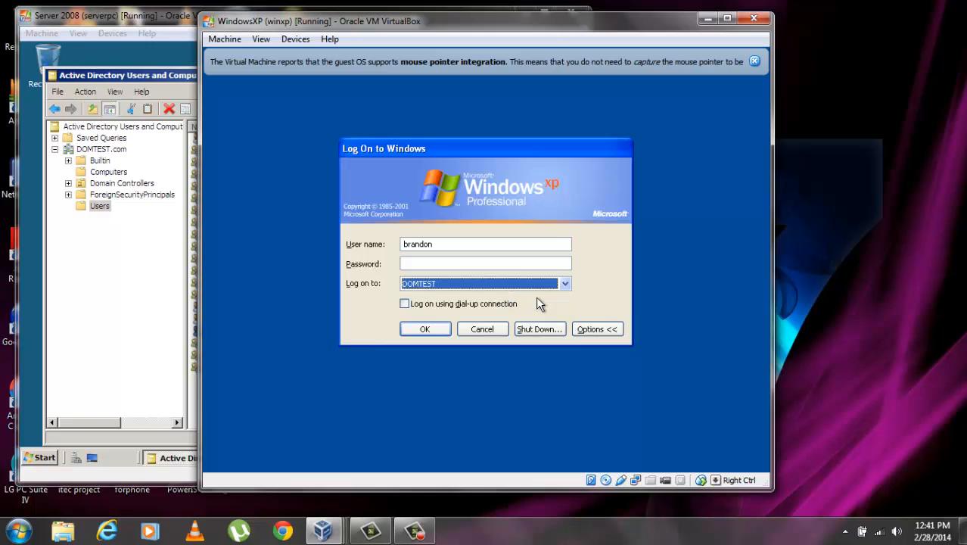
Log on with the domain user's logon name and password, then close the Start menu
{"action": "left_click_drag", "start_coordinate": [446, 243], "coordinate": [389, 244]}
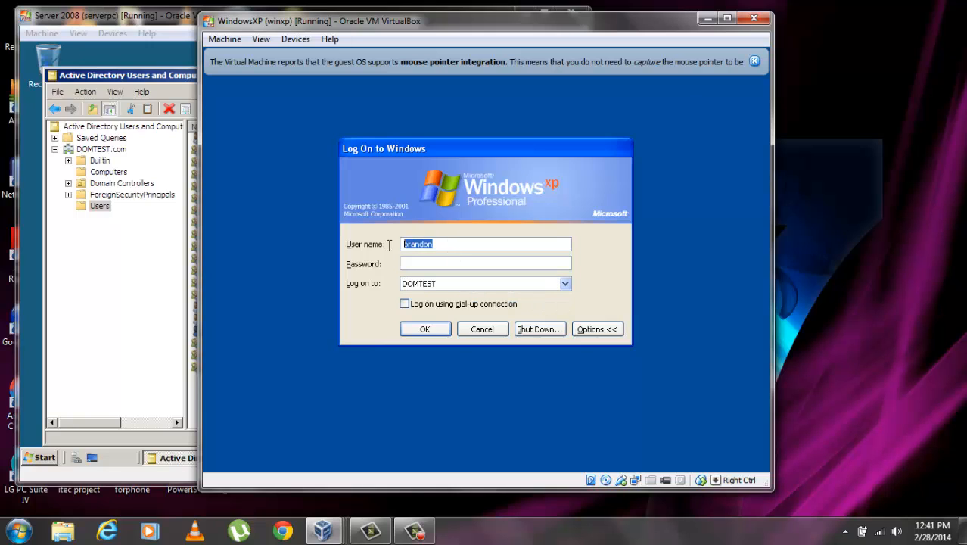
{"action": "type", "text": "JohnD"}
{"action": "left_click", "coordinate": [439, 262]}
{"action": "type", "text": "******"}
{"action": "left_click", "coordinate": [441, 330]}
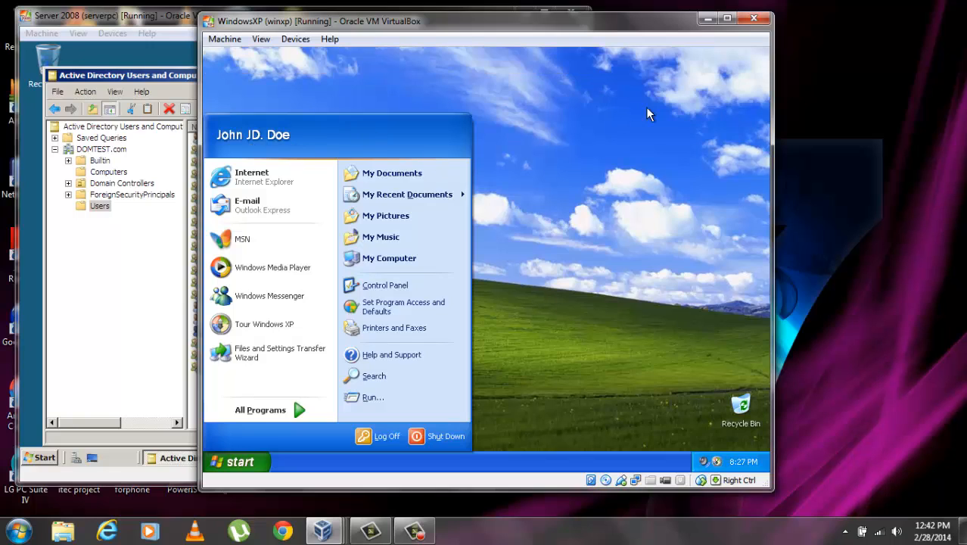
{"action": "left_click", "coordinate": [558, 174]}
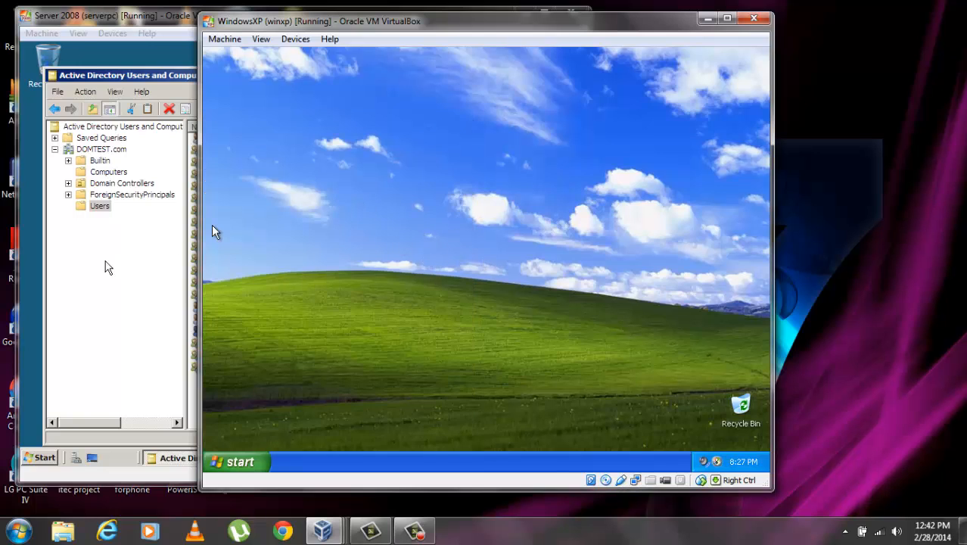
On the Server 2008 VM, refresh the domain's Computers container and select WINXP
{"action": "left_click", "coordinate": [27, 256]}
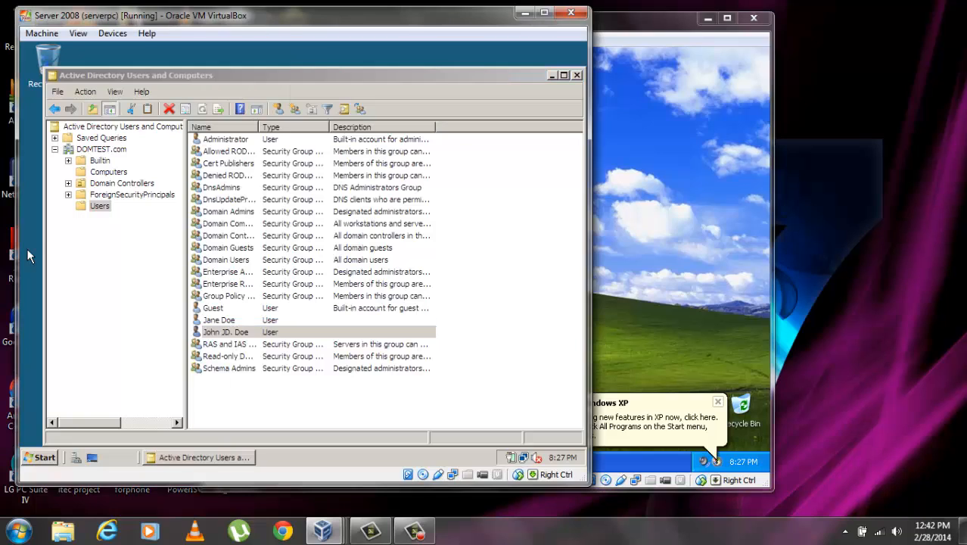
{"action": "left_click", "coordinate": [111, 172]}
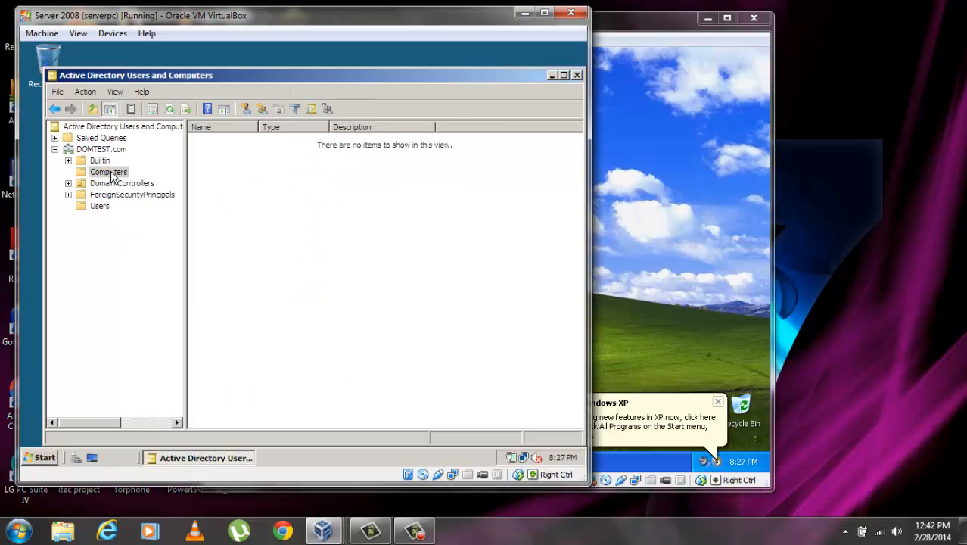
{"action": "left_click", "coordinate": [169, 109]}
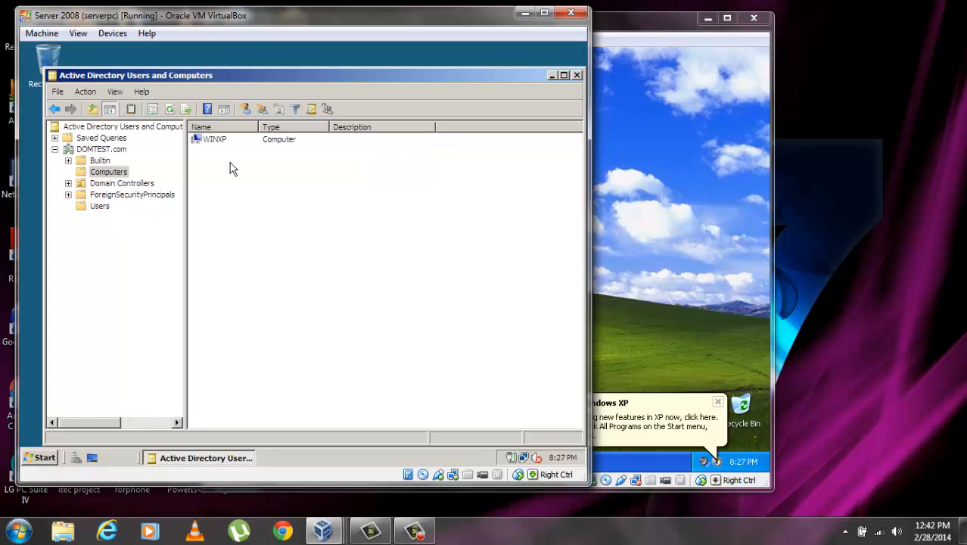
{"action": "left_click", "coordinate": [219, 142]}
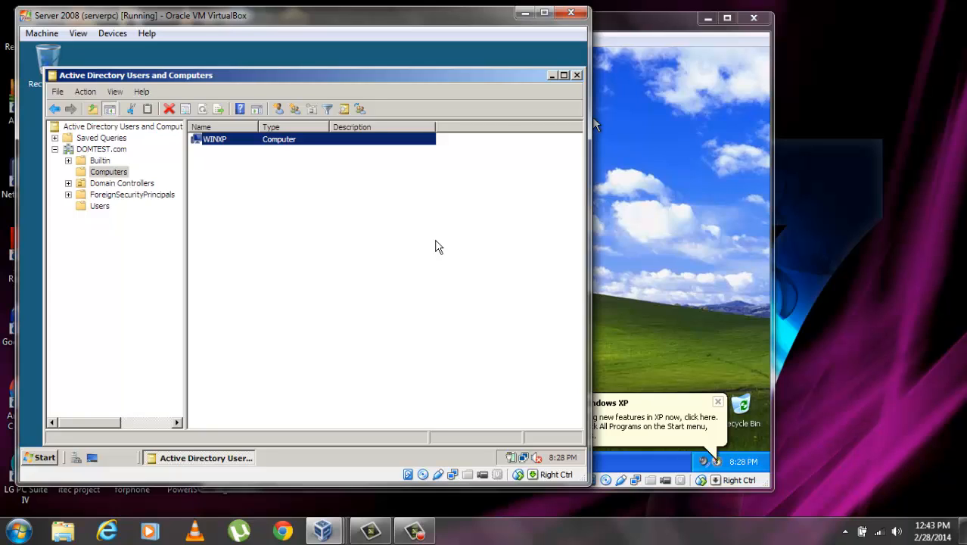
{"action": "key", "text": "F5"}
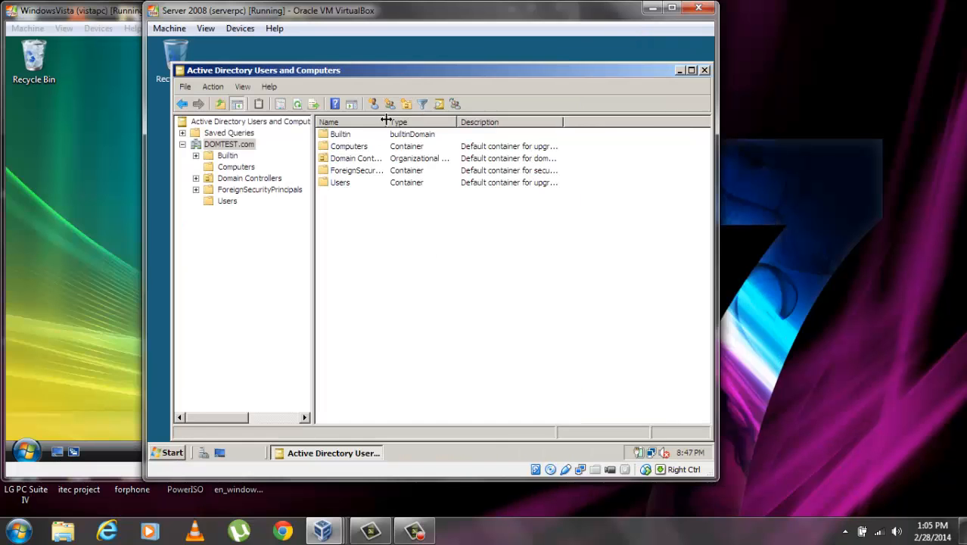
Open the Sharing tab of the Profiles folder's properties on Local Disk (C:)
{"action": "left_click", "coordinate": [244, 168]}
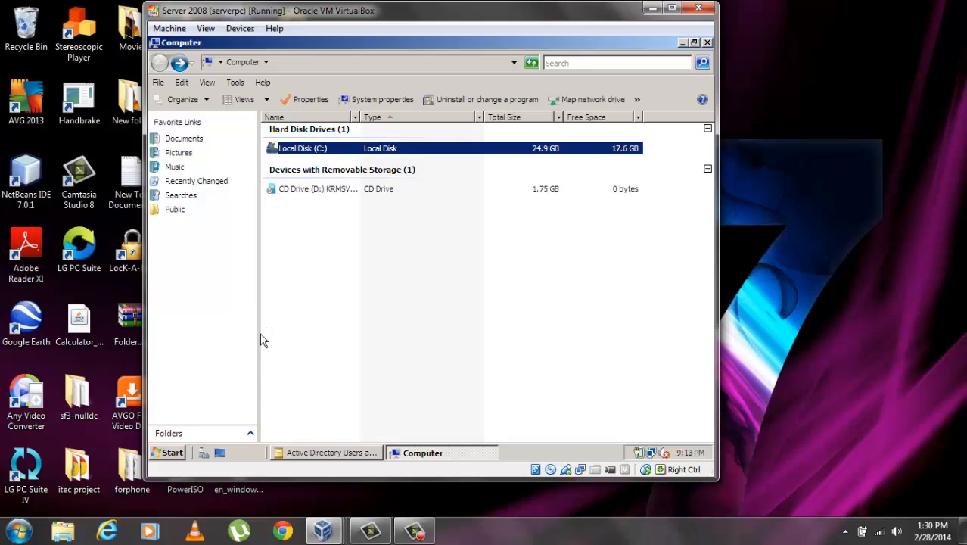
{"action": "double_click", "coordinate": [293, 148]}
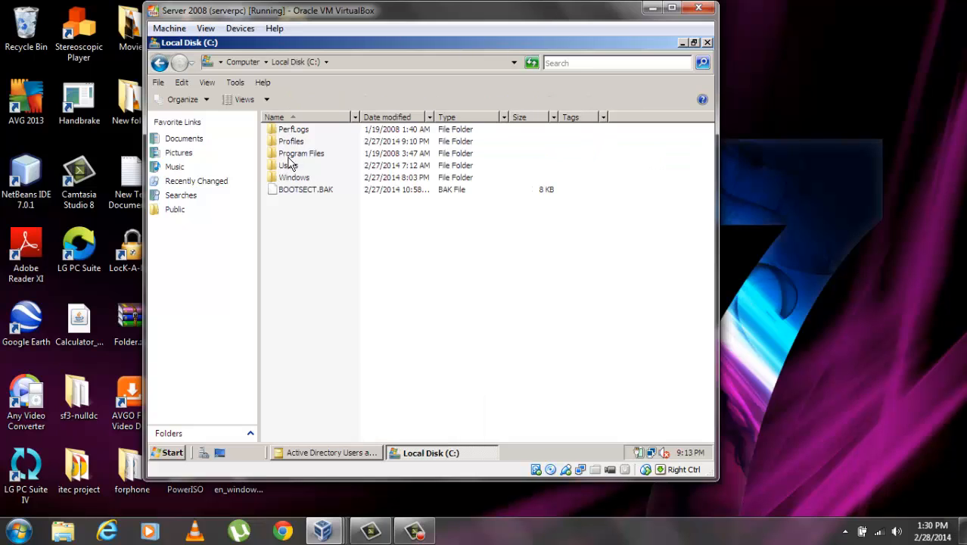
{"action": "left_click", "coordinate": [295, 142]}
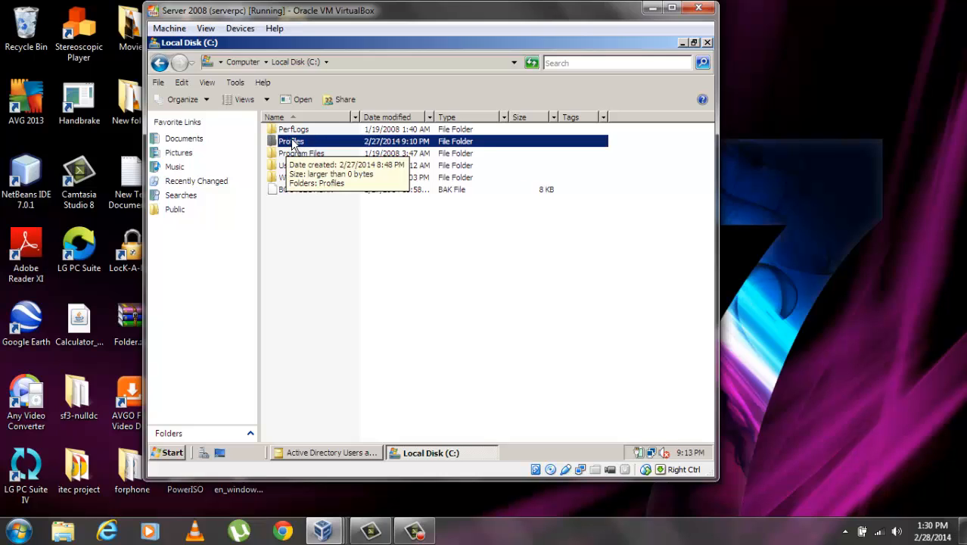
{"action": "right_click", "coordinate": [294, 144]}
{"action": "left_click", "coordinate": [357, 299]}
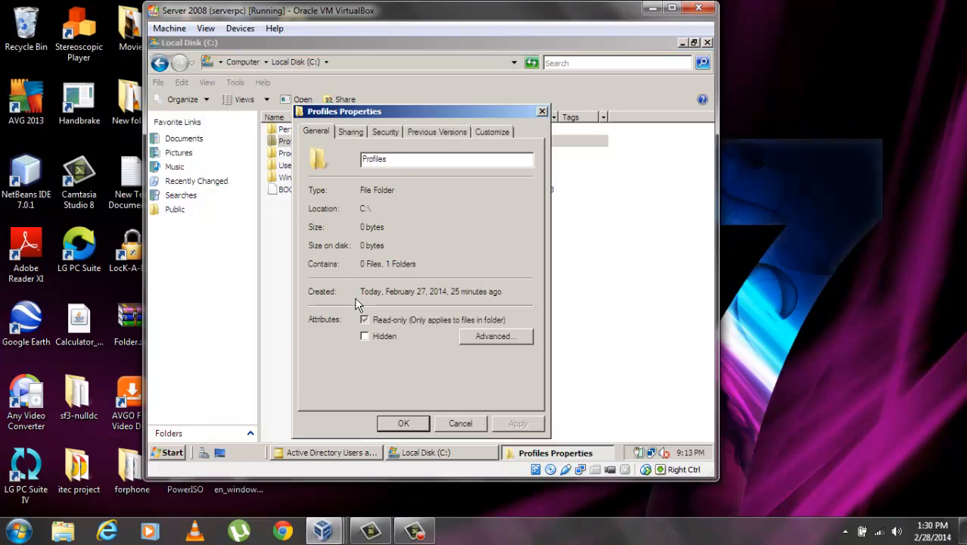
{"action": "left_click", "coordinate": [351, 132]}
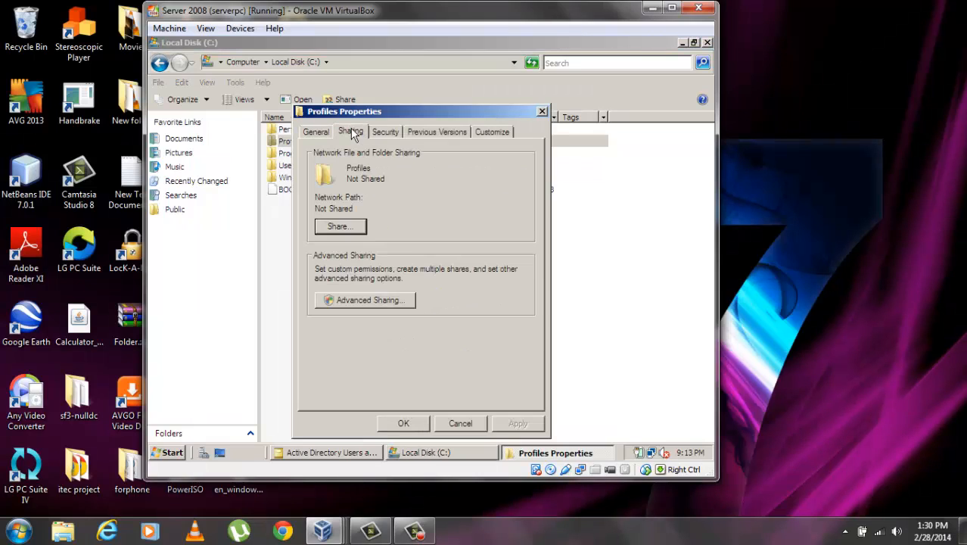
Share Profiles as \\SERVER08\Profiles with Everyone as Co-owner, then close the properties
{"action": "left_click", "coordinate": [339, 227]}
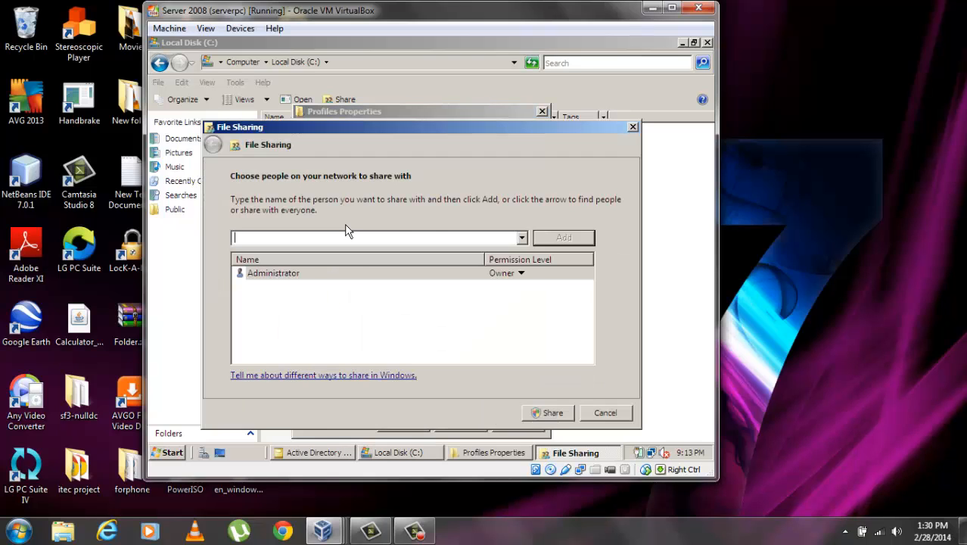
{"action": "left_click", "coordinate": [523, 239]}
{"action": "left_click", "coordinate": [493, 256]}
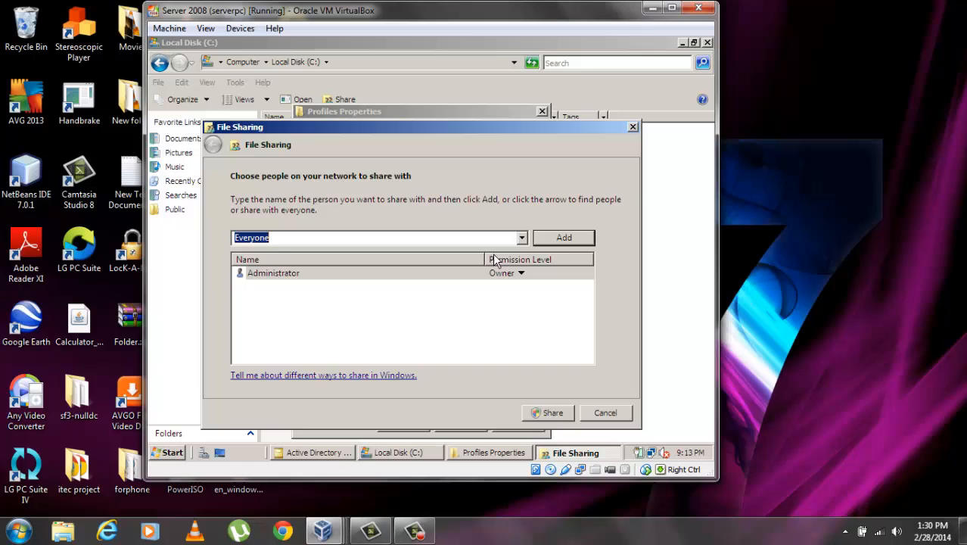
{"action": "left_click", "coordinate": [563, 238]}
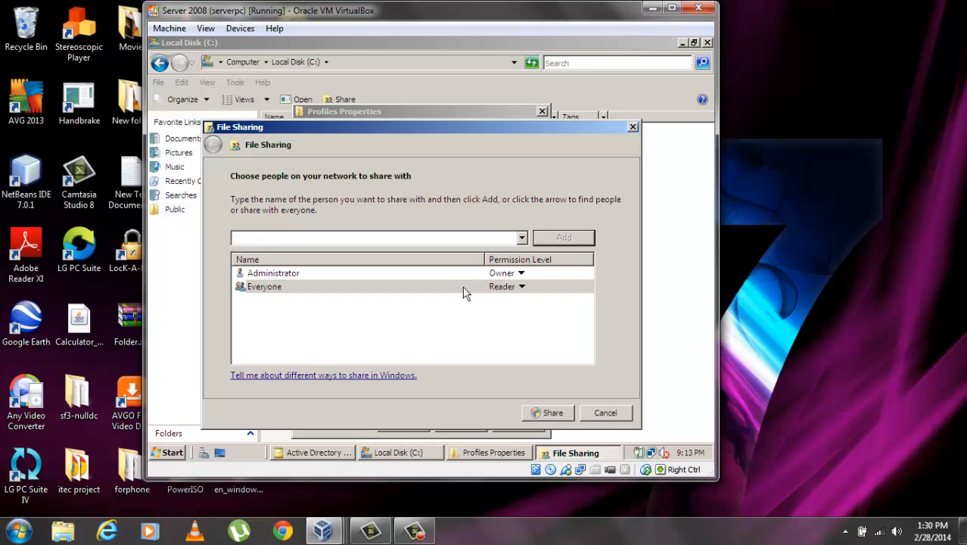
{"action": "left_click", "coordinate": [517, 287]}
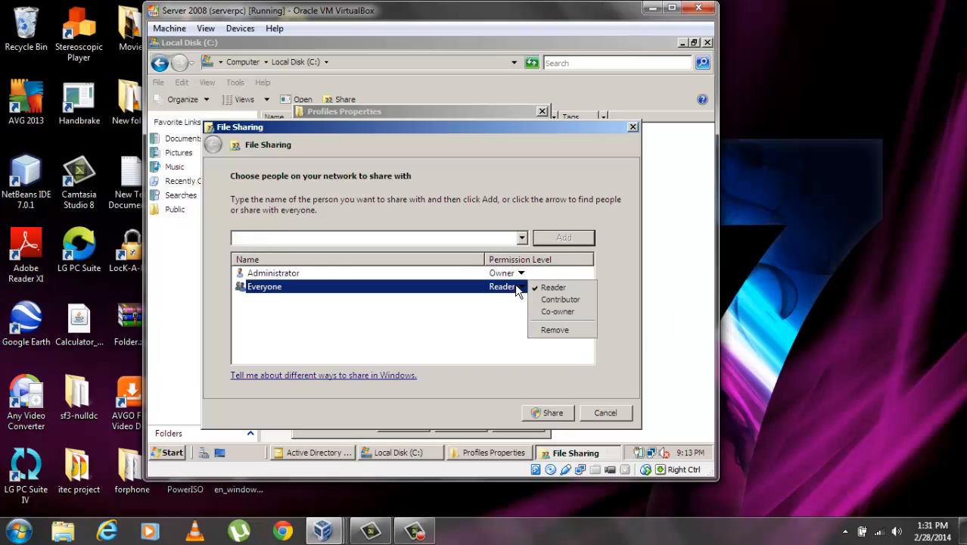
{"action": "left_click", "coordinate": [558, 311]}
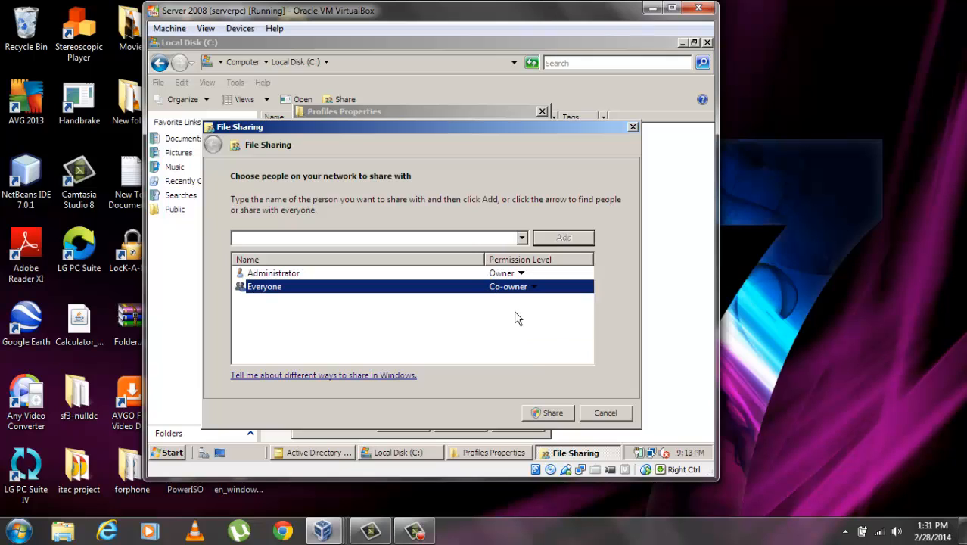
{"action": "left_click", "coordinate": [553, 414]}
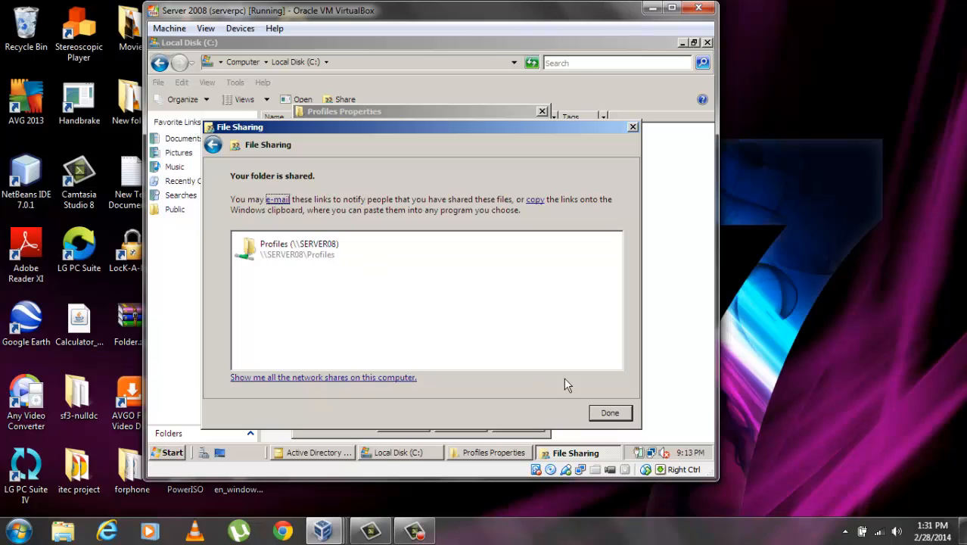
{"action": "left_click", "coordinate": [610, 414]}
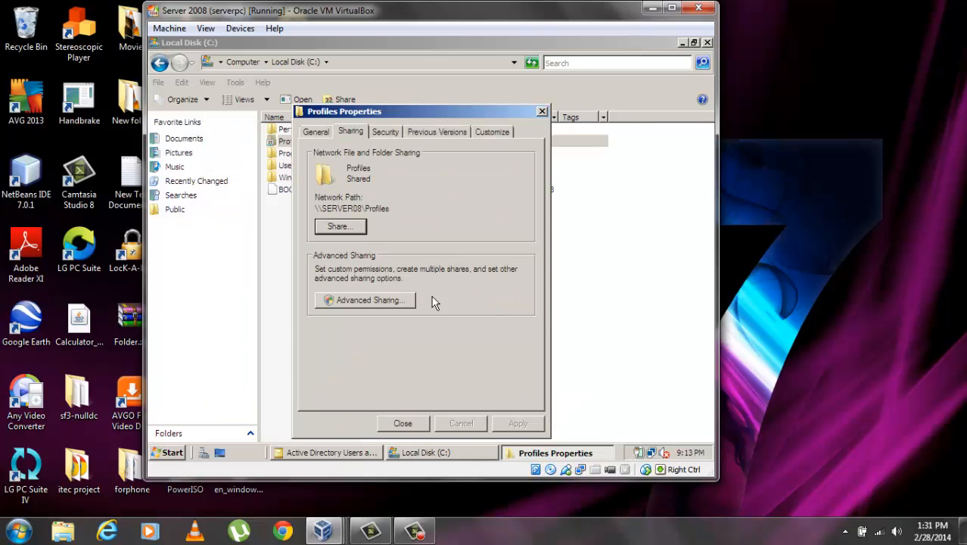
{"action": "left_click", "coordinate": [403, 424]}
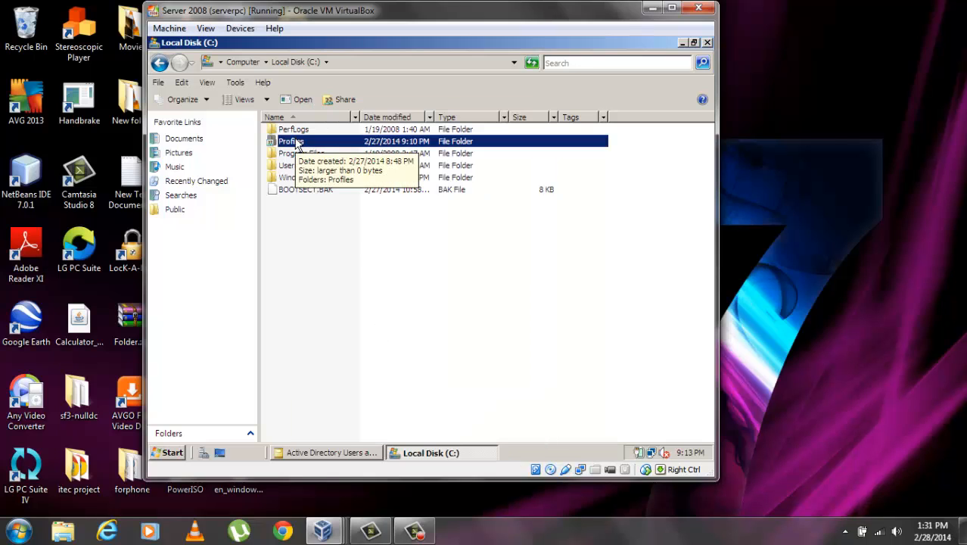
{"action": "key", "text": "alt+F4"}
Close Local Disk (C:) and open the Profiles share on SERVER08 from Network
{"action": "left_click", "coordinate": [171, 452]}
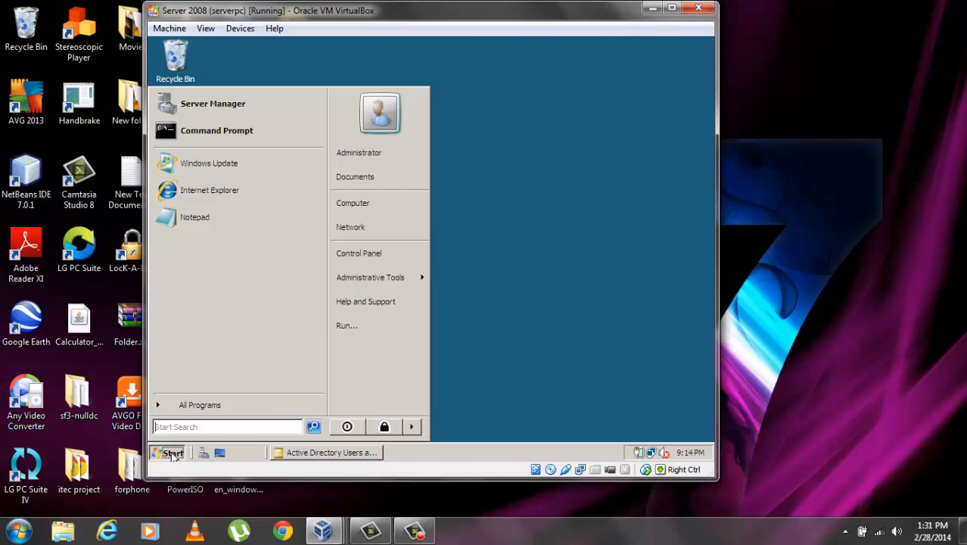
{"action": "left_click", "coordinate": [387, 227]}
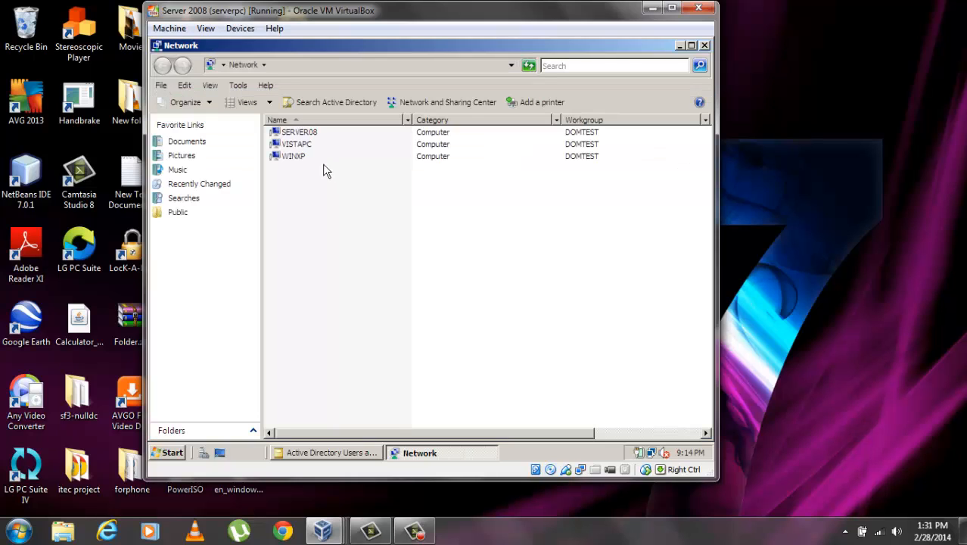
{"action": "double_click", "coordinate": [299, 133]}
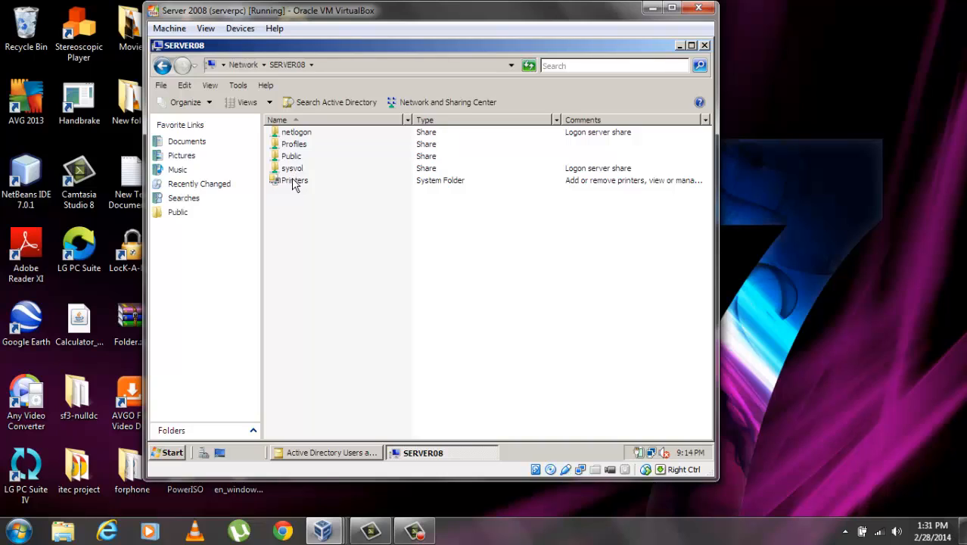
{"action": "left_click", "coordinate": [294, 146]}
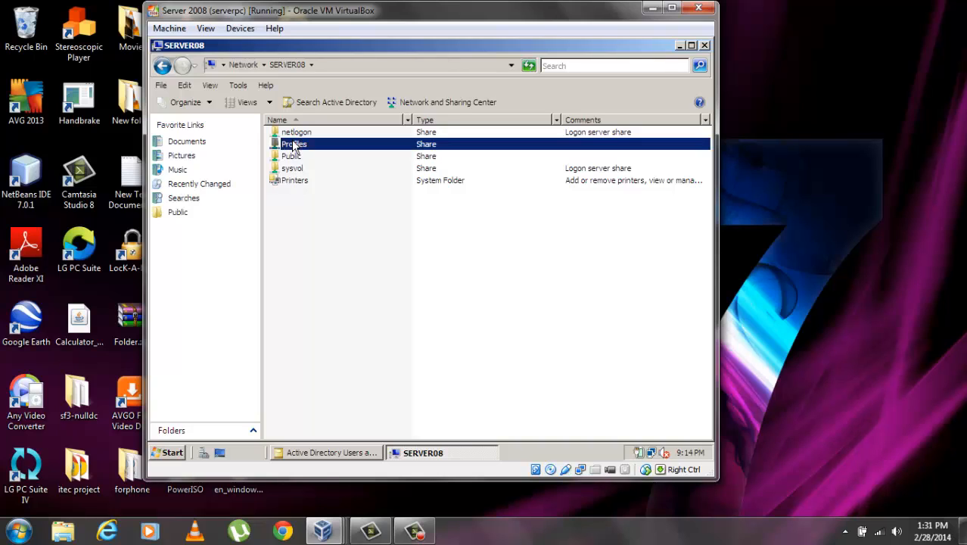
{"action": "right_click", "coordinate": [293, 144]}
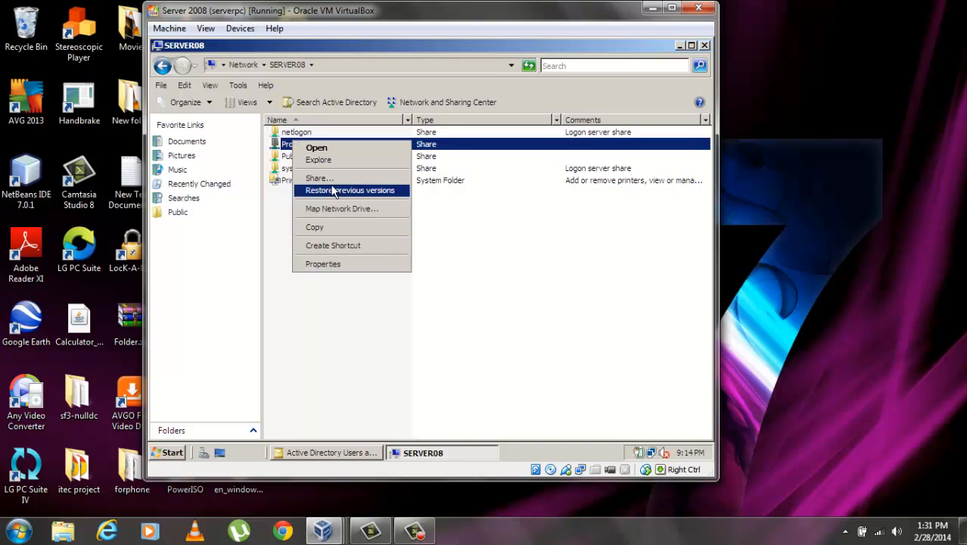
{"action": "left_click", "coordinate": [321, 150]}
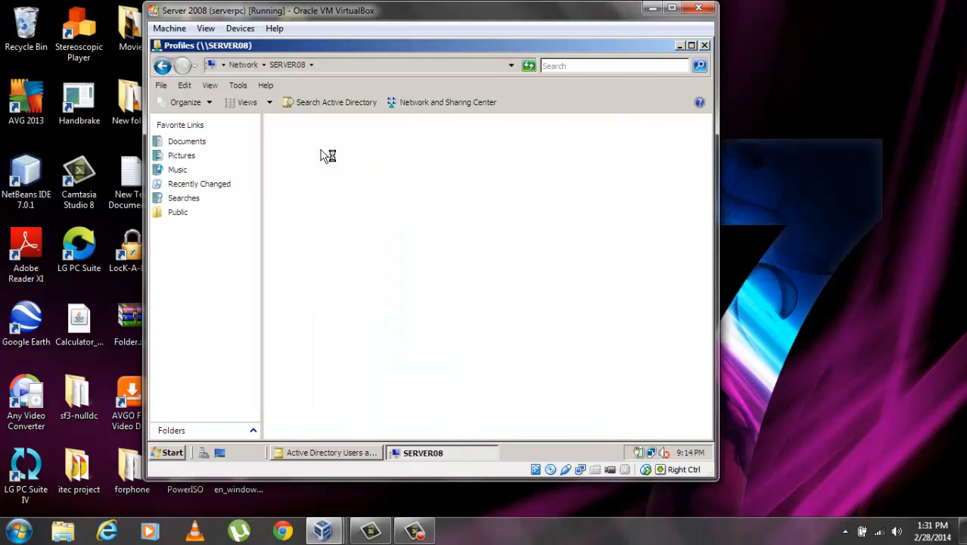
Copy the \\SERVER08\Profiles path from the address bar and close the window
{"action": "left_click", "coordinate": [366, 66]}
{"action": "right_click", "coordinate": [267, 65]}
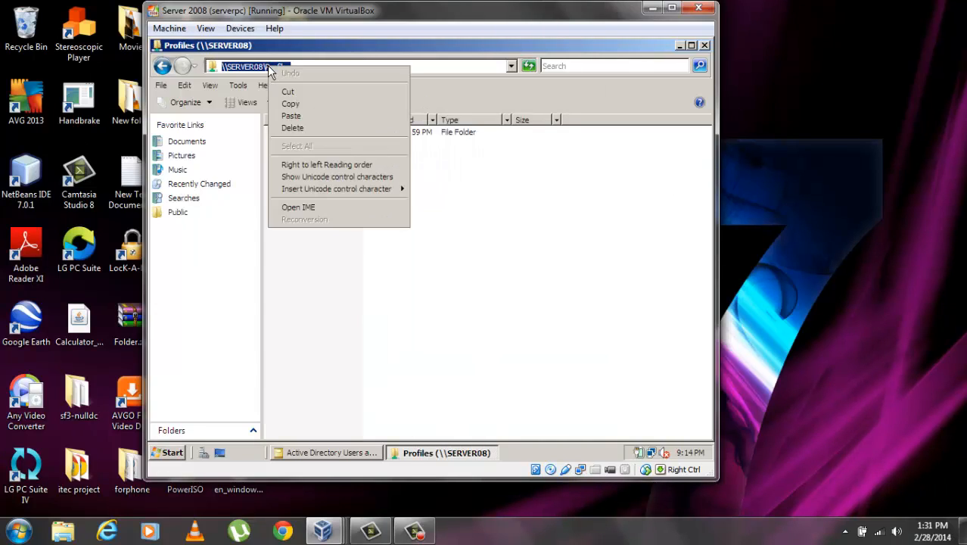
{"action": "left_click", "coordinate": [291, 104]}
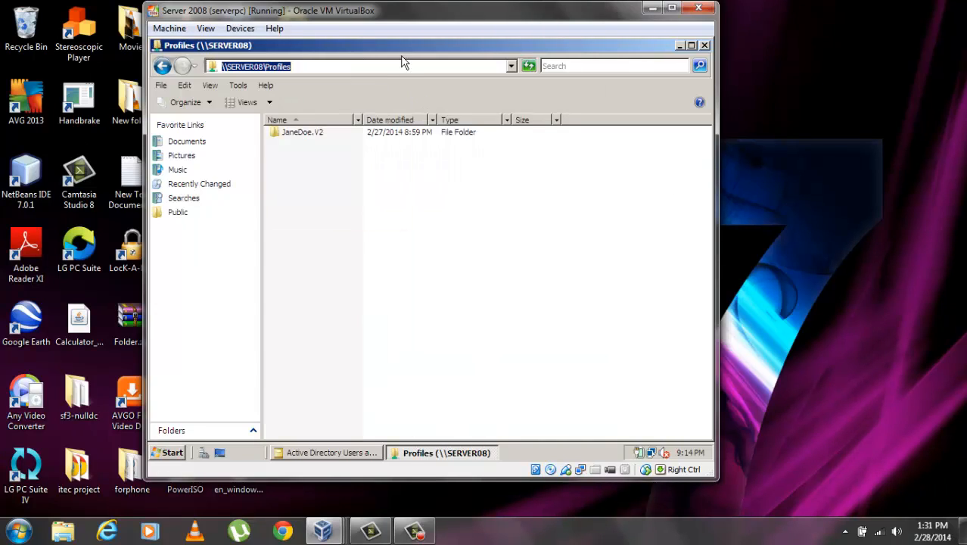
{"action": "left_click", "coordinate": [703, 46]}
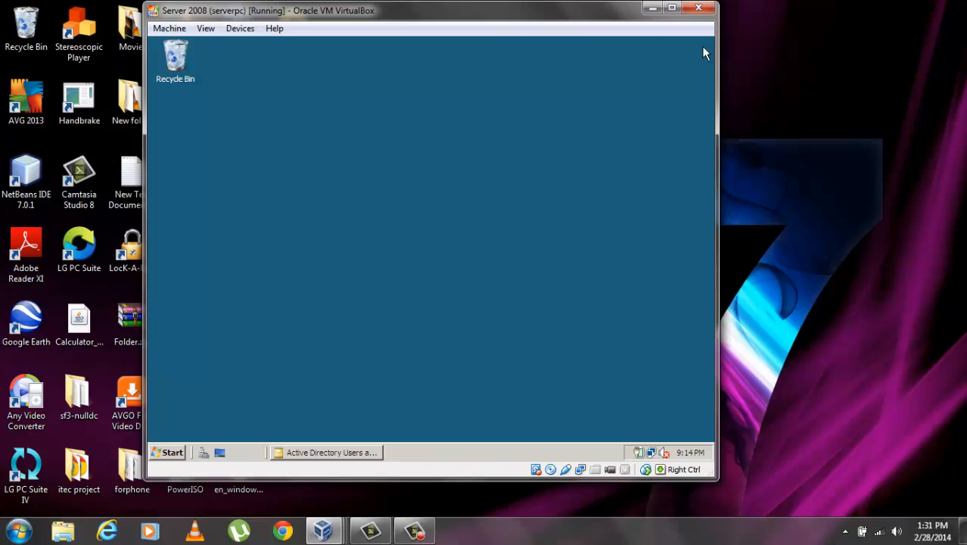
Set the last user account's profile path to \\SERVER08\Profiles\%username% and save it
{"action": "left_click", "coordinate": [314, 453]}
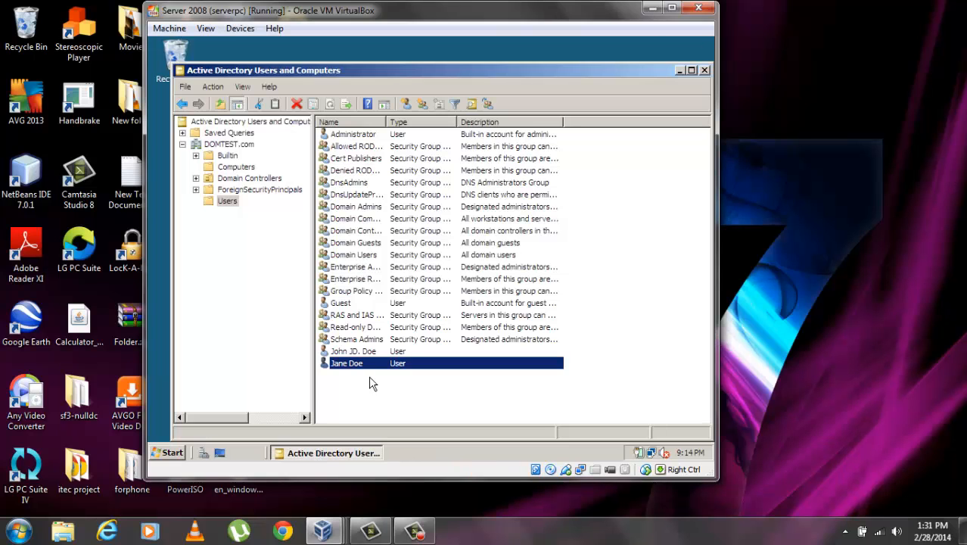
{"action": "left_click", "coordinate": [351, 353]}
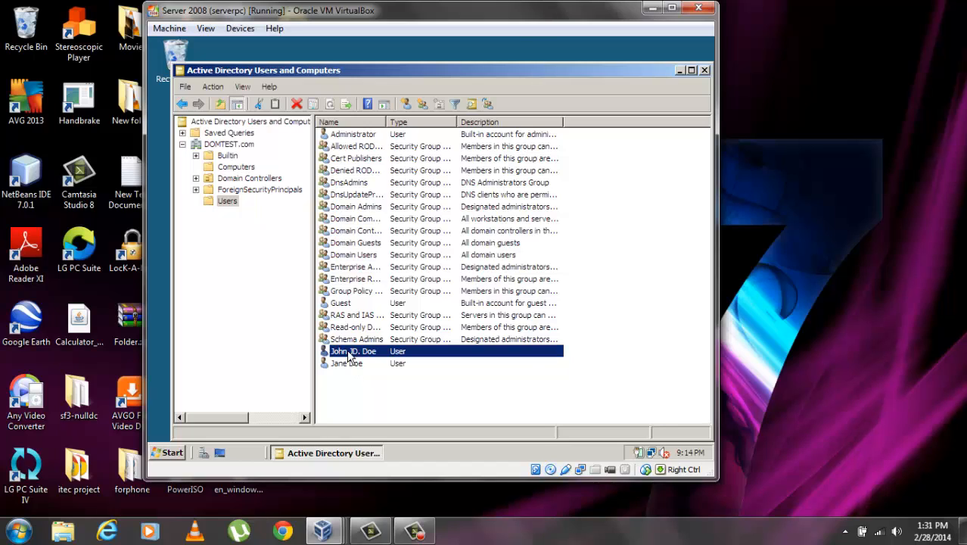
{"action": "left_click", "coordinate": [356, 366]}
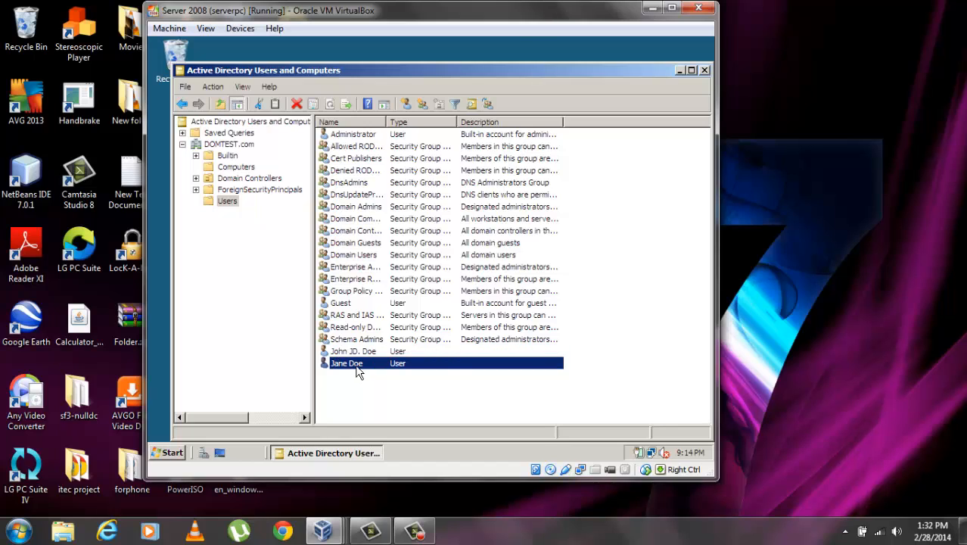
{"action": "right_click", "coordinate": [356, 367]}
{"action": "left_click", "coordinate": [389, 339]}
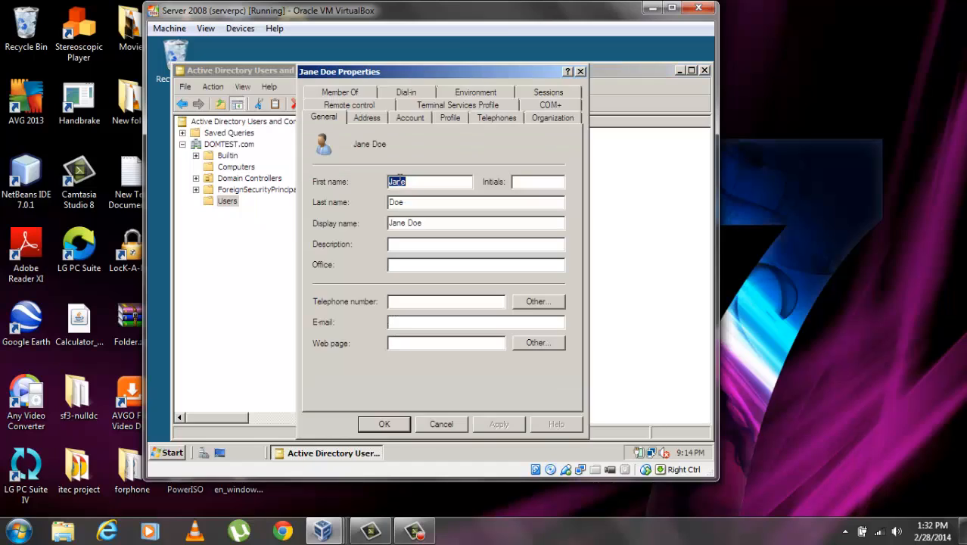
{"action": "left_click", "coordinate": [456, 118]}
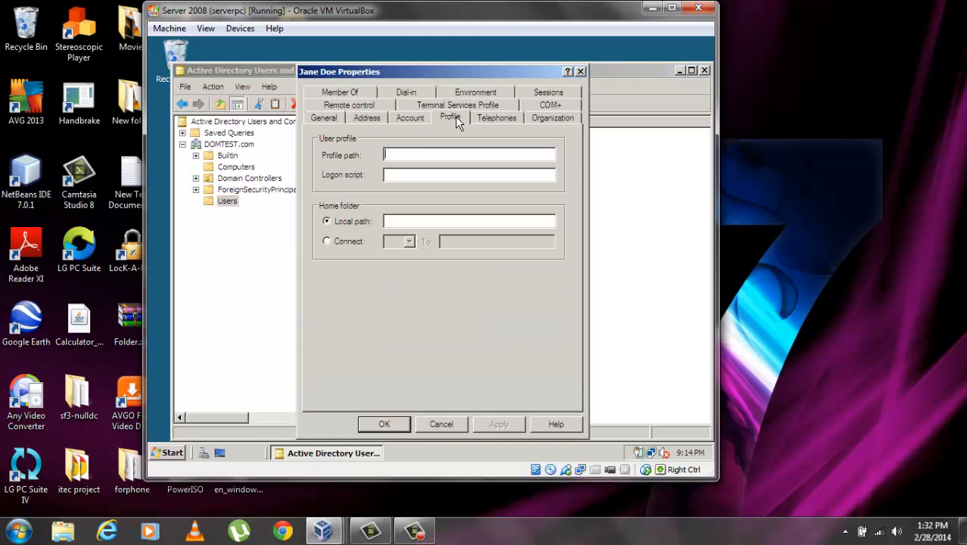
{"action": "right_click", "coordinate": [388, 154]}
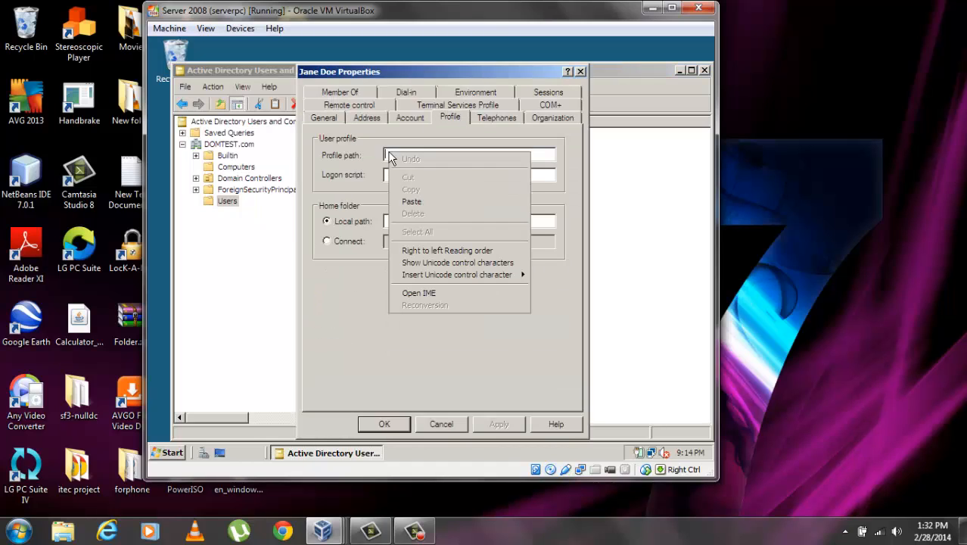
{"action": "left_click", "coordinate": [413, 202]}
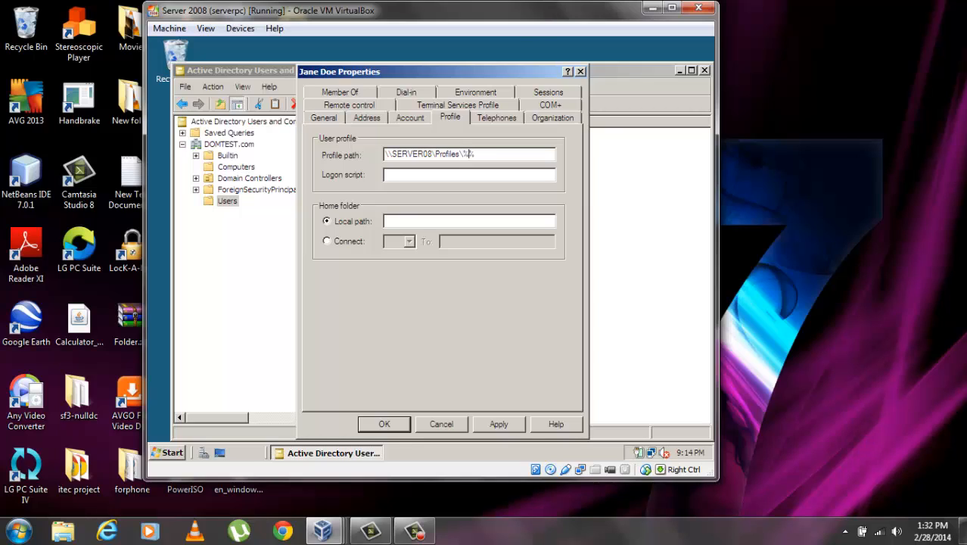
{"action": "type", "text": "ame"}
{"action": "double_click", "coordinate": [497, 152]}
{"action": "left_click", "coordinate": [385, 424]}
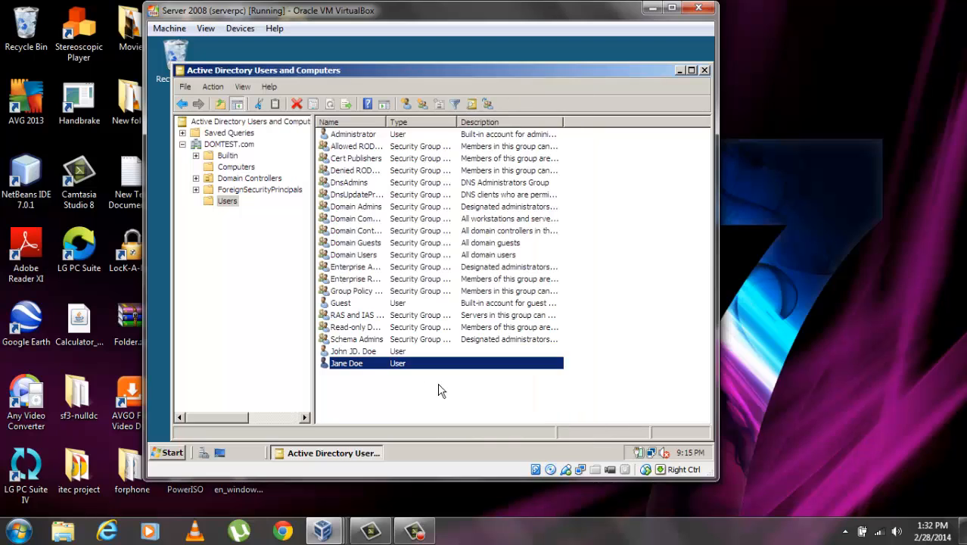
Give the other user account the same \\SERVER08\Profiles\%username% profile path
{"action": "left_click", "coordinate": [388, 353]}
{"action": "right_click", "coordinate": [387, 354]}
{"action": "left_click", "coordinate": [420, 325]}
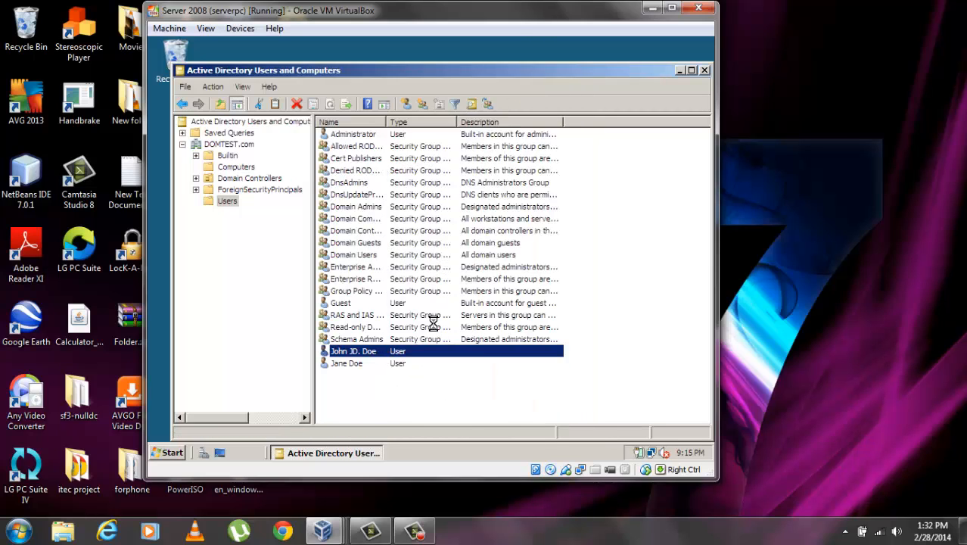
{"action": "left_click", "coordinate": [449, 119]}
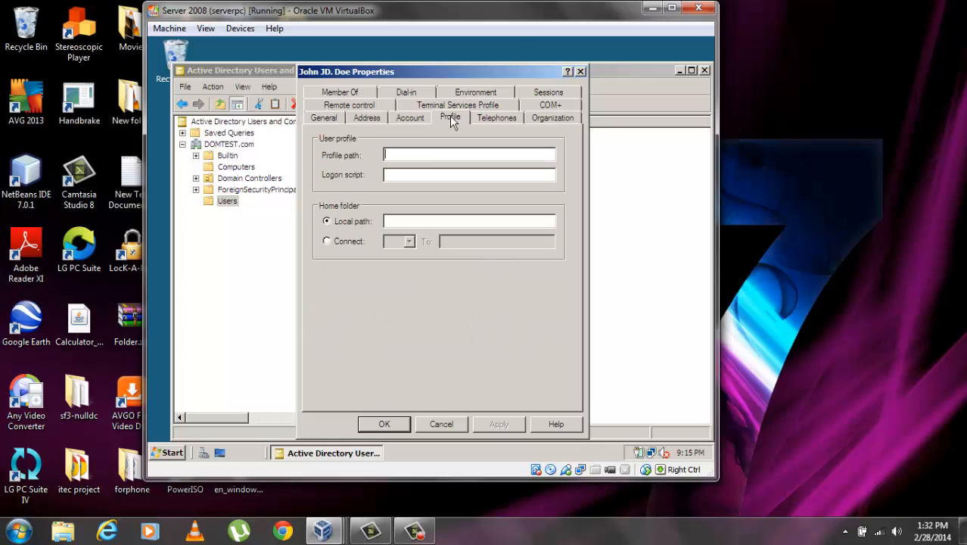
{"action": "left_click", "coordinate": [423, 155]}
{"action": "key", "text": "ctrl+v"}
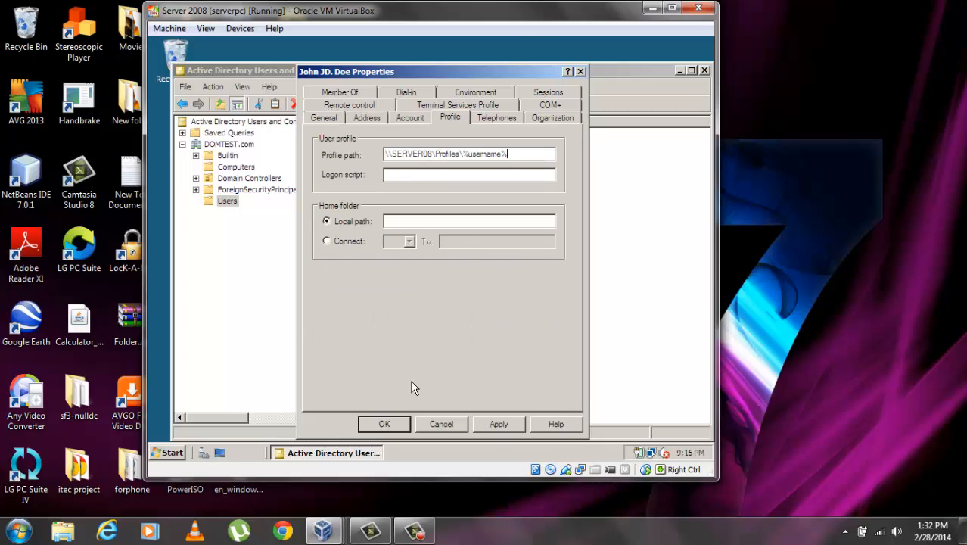
{"action": "left_click", "coordinate": [385, 425]}
{"action": "left_click", "coordinate": [679, 71]}
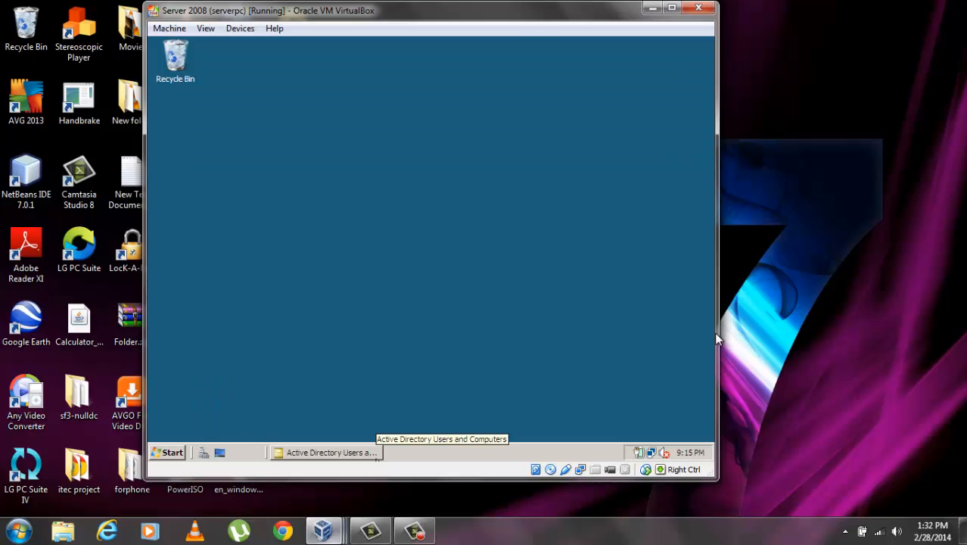
On the Windows XP VM, bring up the logon prompt and log the domain user on to DOMTEST
{"action": "mouse_move", "coordinate": [332, 536]}
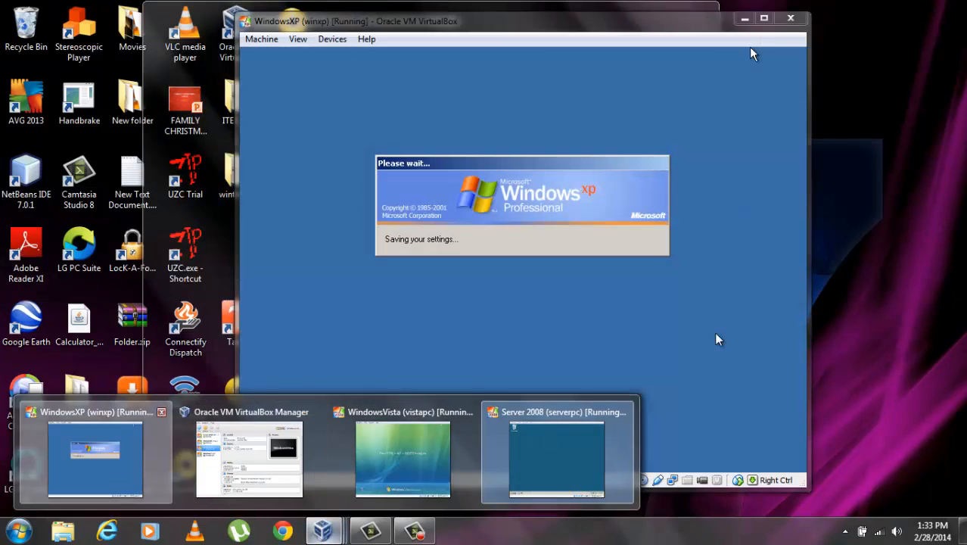
{"action": "left_click", "coordinate": [95, 458]}
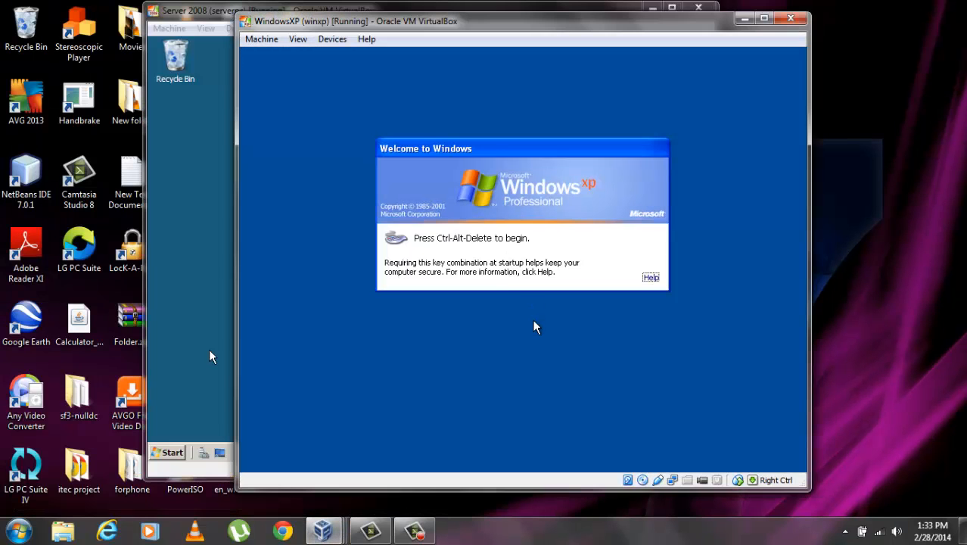
{"action": "key", "text": "ctrl+Delete"}
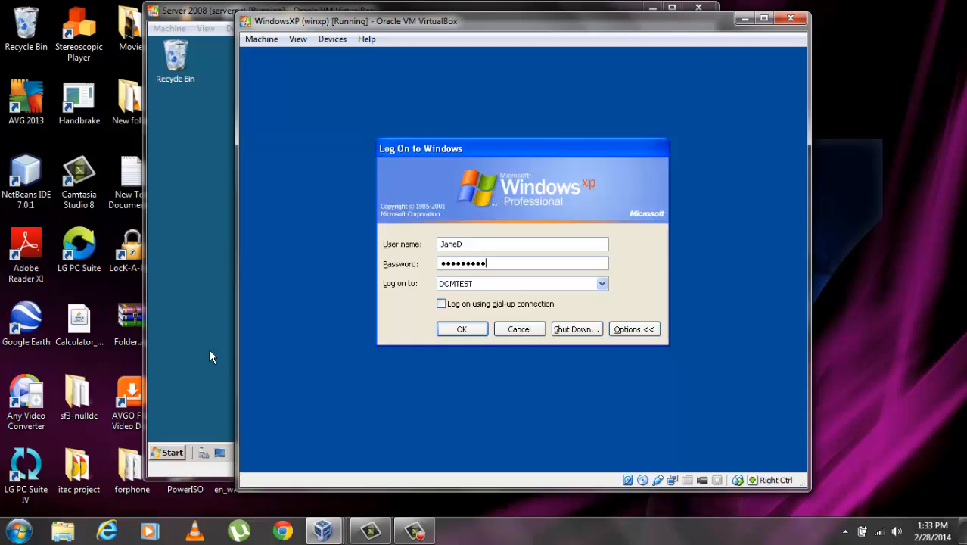
{"action": "key", "text": "Return"}
Create a New Text Document on the XP desktop, keeping the default name
{"action": "right_click", "coordinate": [467, 150]}
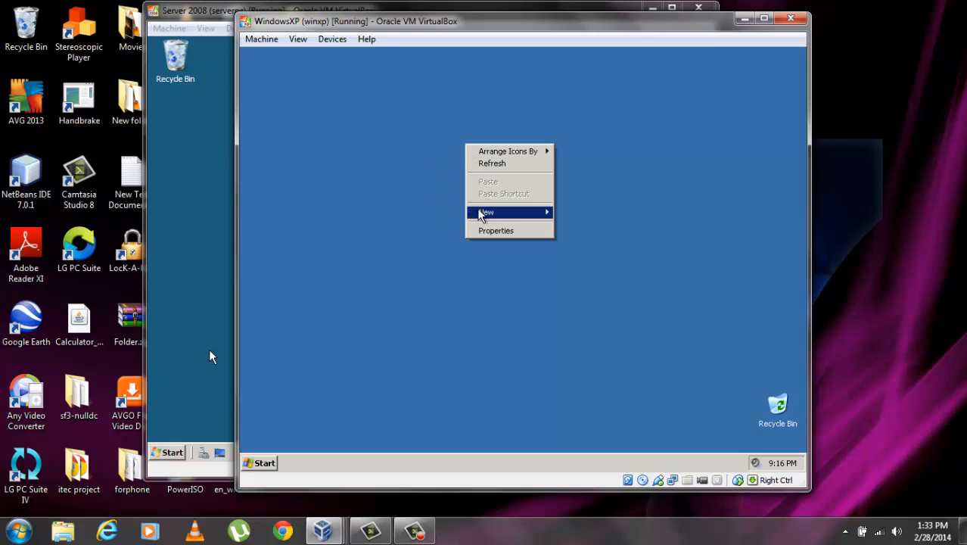
{"action": "mouse_move", "coordinate": [493, 213]}
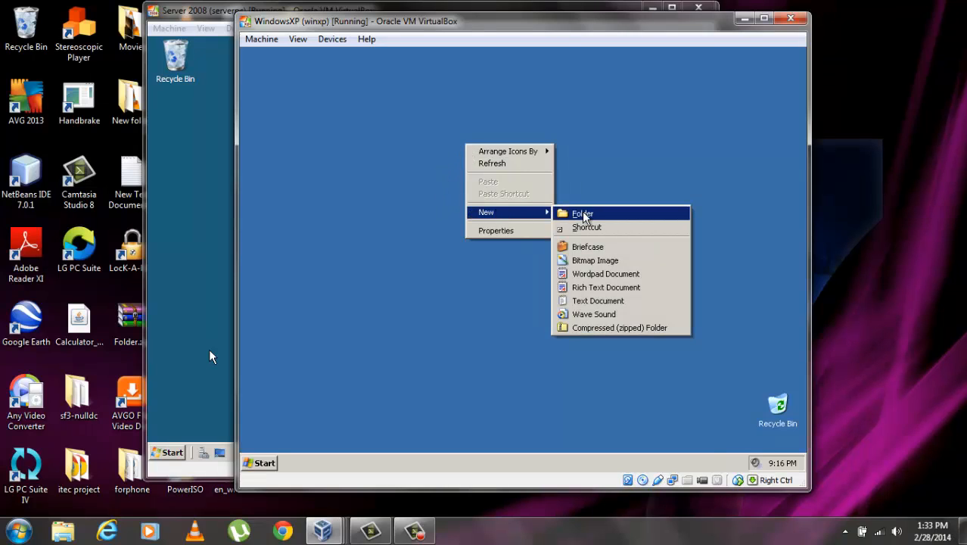
{"action": "left_click", "coordinate": [595, 300]}
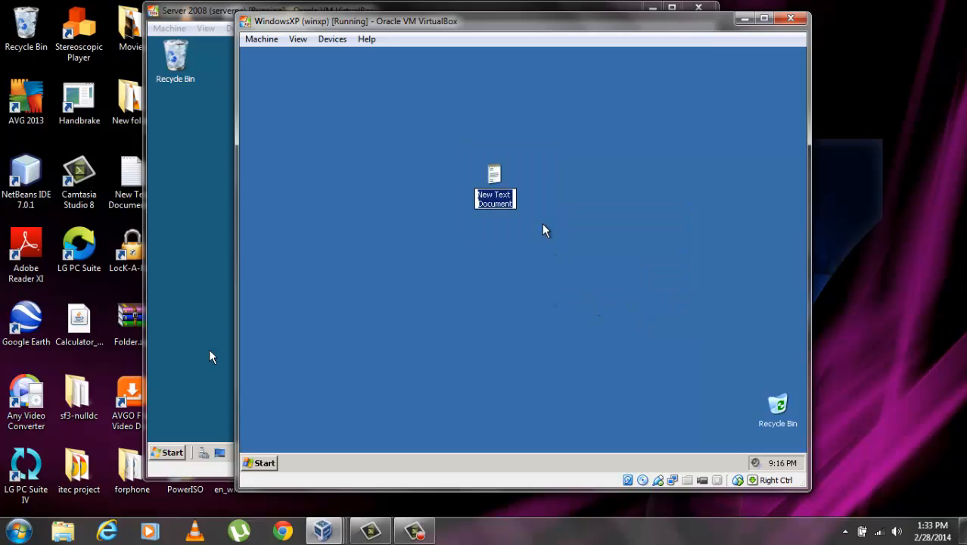
{"action": "left_click", "coordinate": [493, 175]}
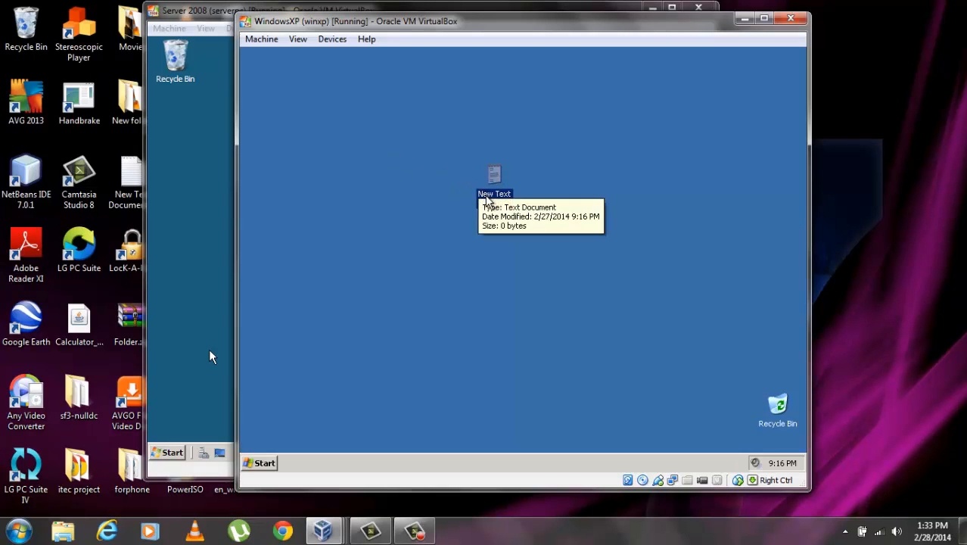
Write 'roaming test' in the document in Notepad, save it, and close Notepad
{"action": "double_click", "coordinate": [490, 198]}
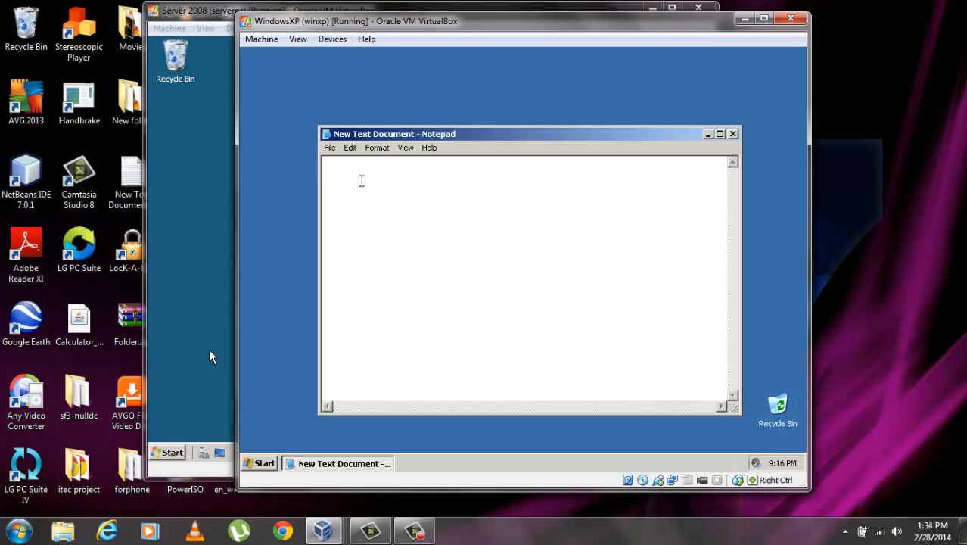
{"action": "type", "text": "roaming test"}
{"action": "left_click", "coordinate": [334, 148]}
{"action": "left_click", "coordinate": [343, 186]}
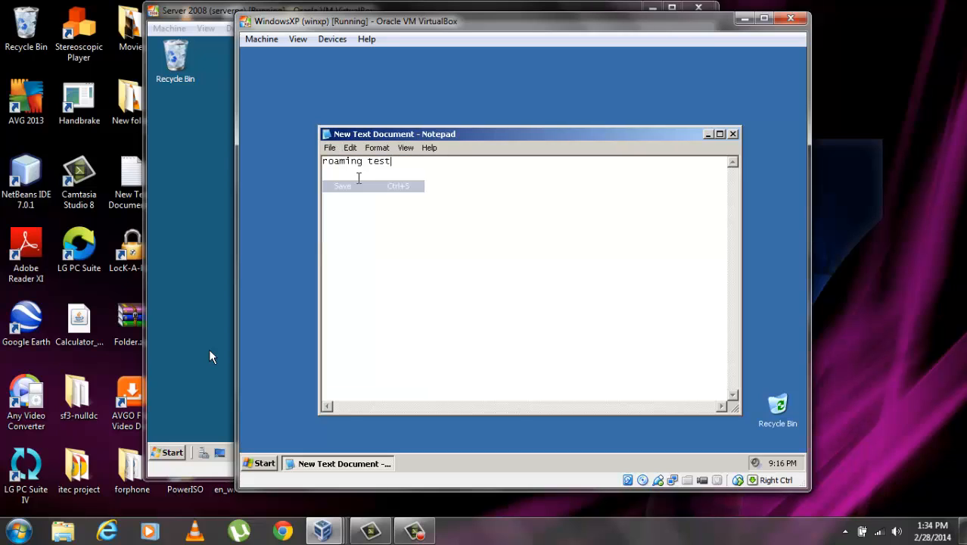
{"action": "left_click", "coordinate": [733, 134]}
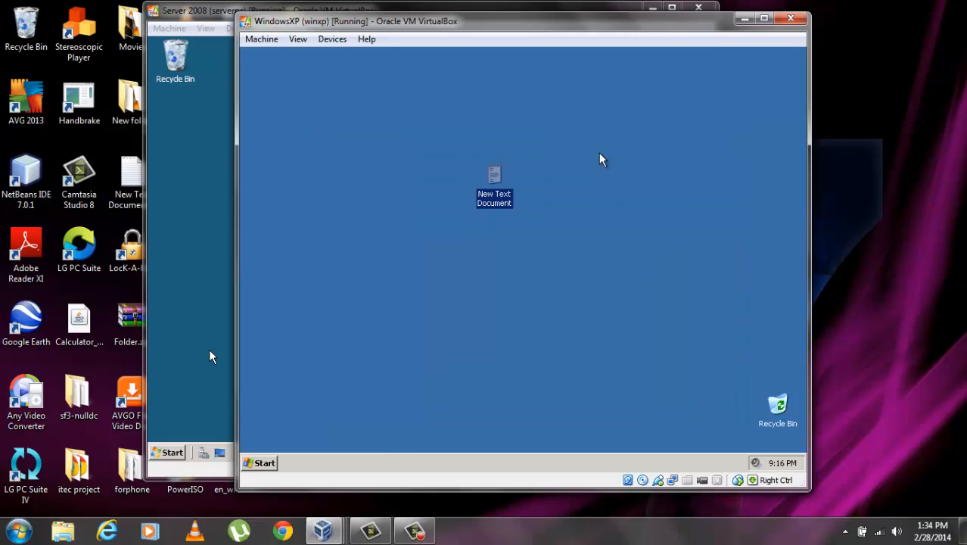
{"action": "left_click", "coordinate": [395, 222]}
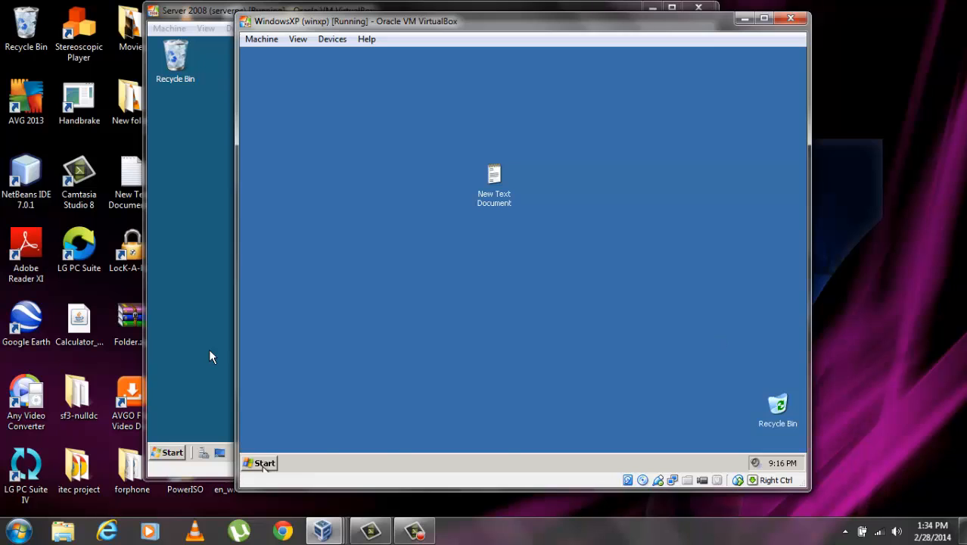
Log the user off Windows XP
{"action": "left_click", "coordinate": [264, 464]}
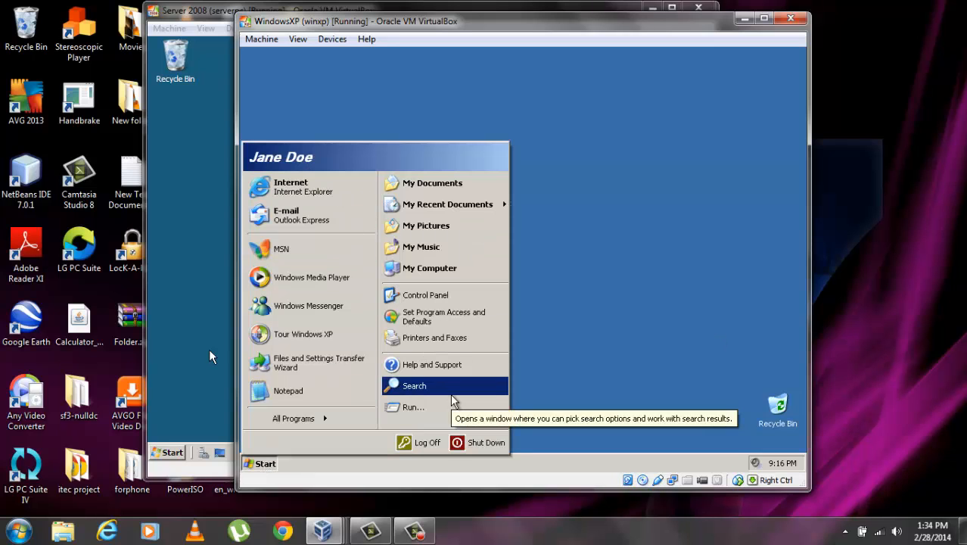
{"action": "left_click", "coordinate": [423, 443]}
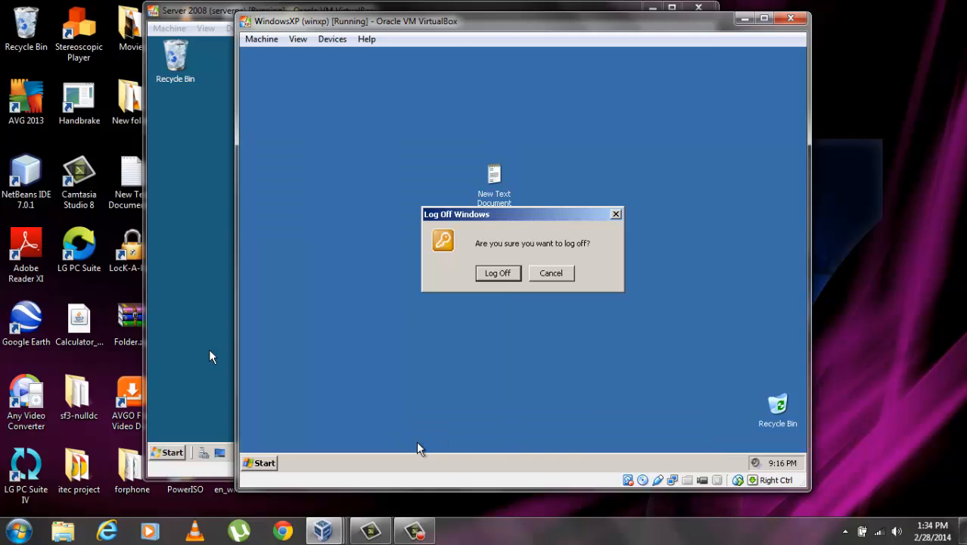
{"action": "left_click", "coordinate": [509, 274]}
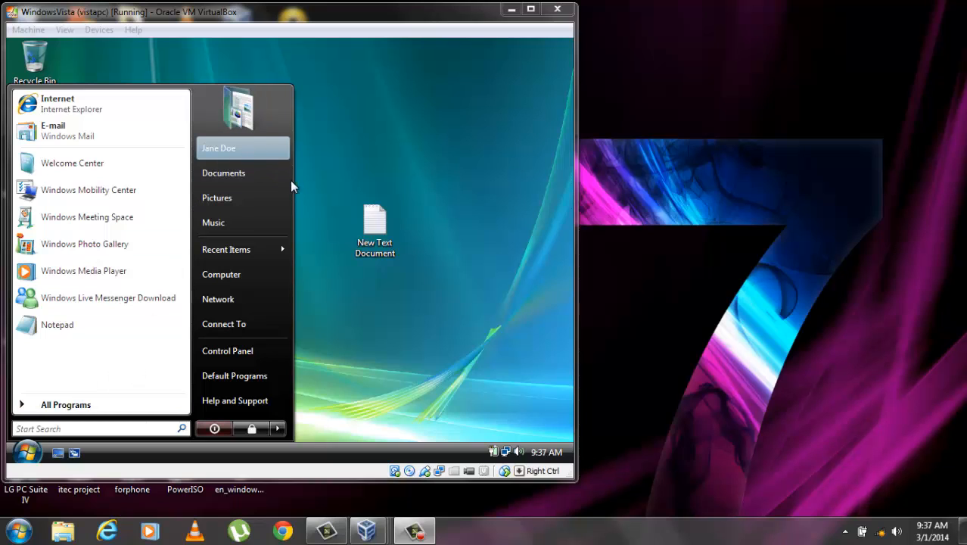
On the Vista machine, open the roamed New Text Document from the desktop
{"action": "left_click", "coordinate": [318, 206]}
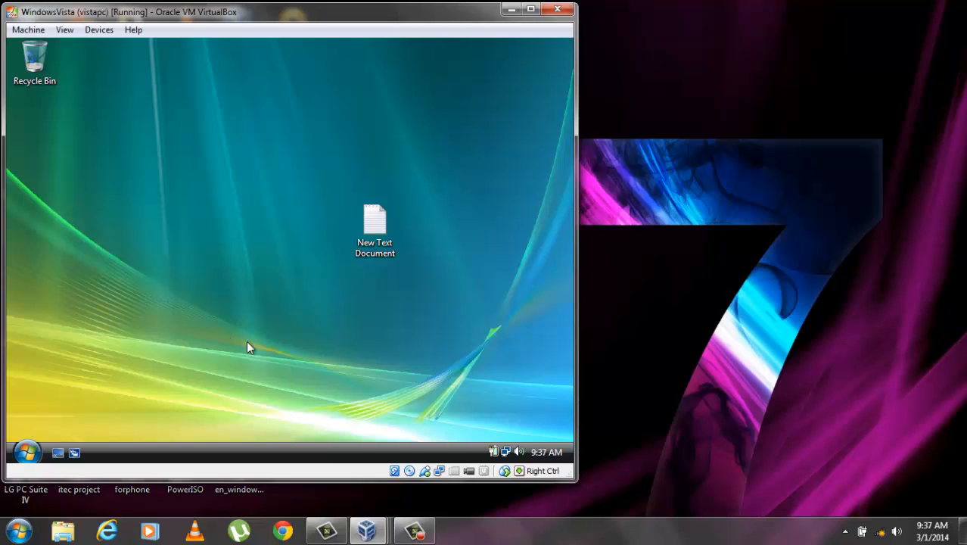
{"action": "left_click", "coordinate": [381, 229]}
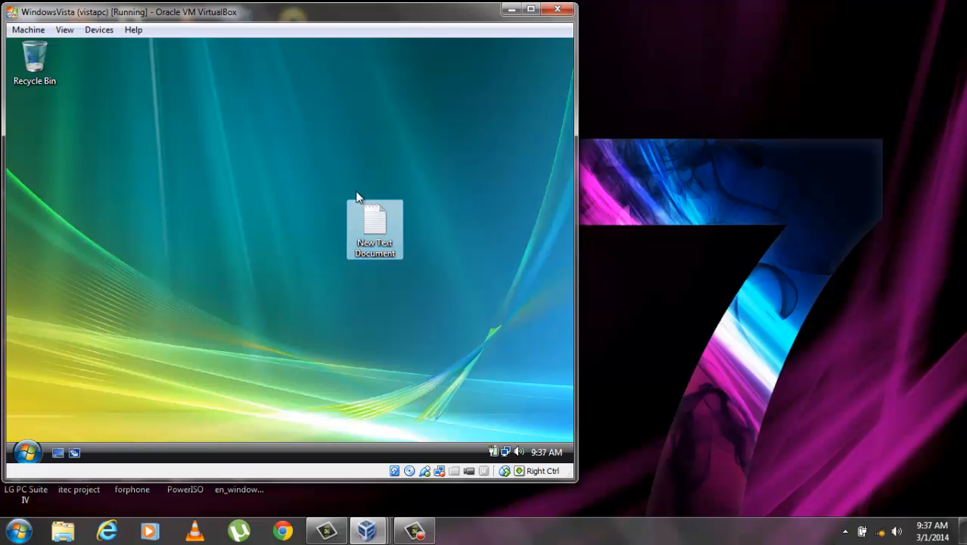
{"action": "double_click", "coordinate": [380, 231]}
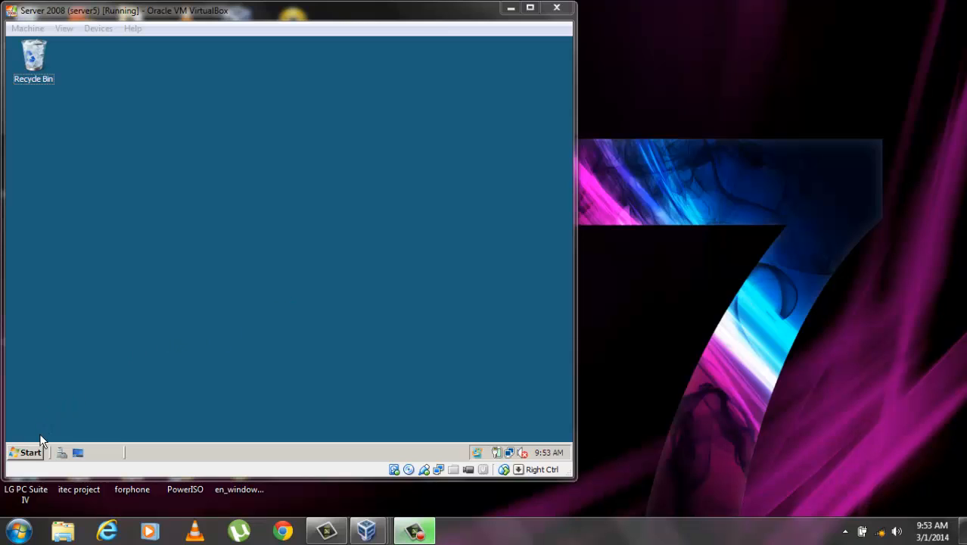
Create a new folder named HomeFolder on the server's Local Disk (C:)
{"action": "left_click", "coordinate": [36, 452]}
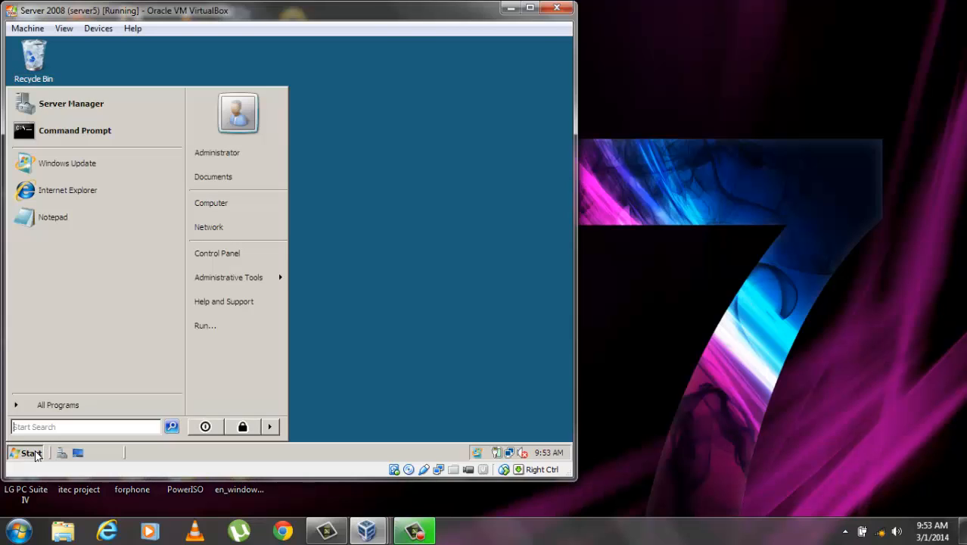
{"action": "left_click", "coordinate": [240, 204]}
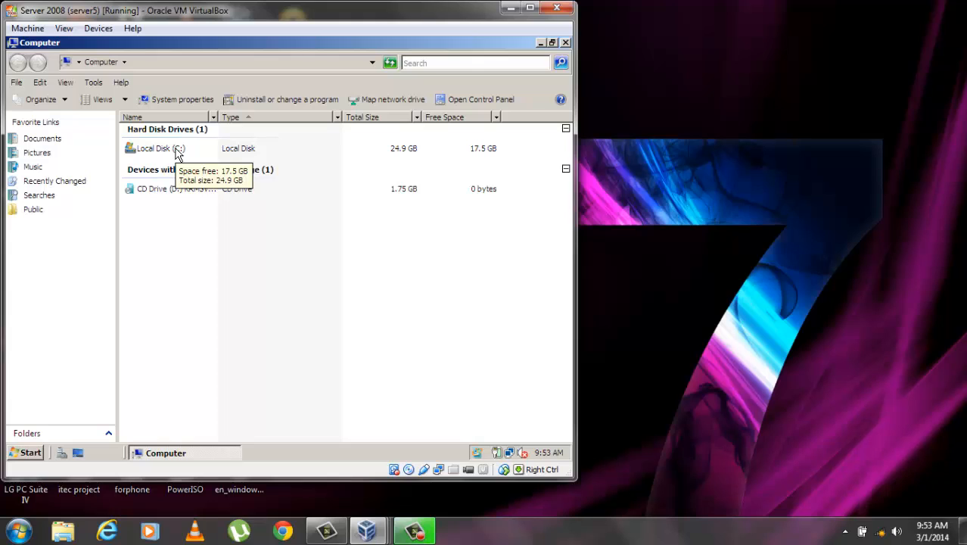
{"action": "double_click", "coordinate": [177, 150]}
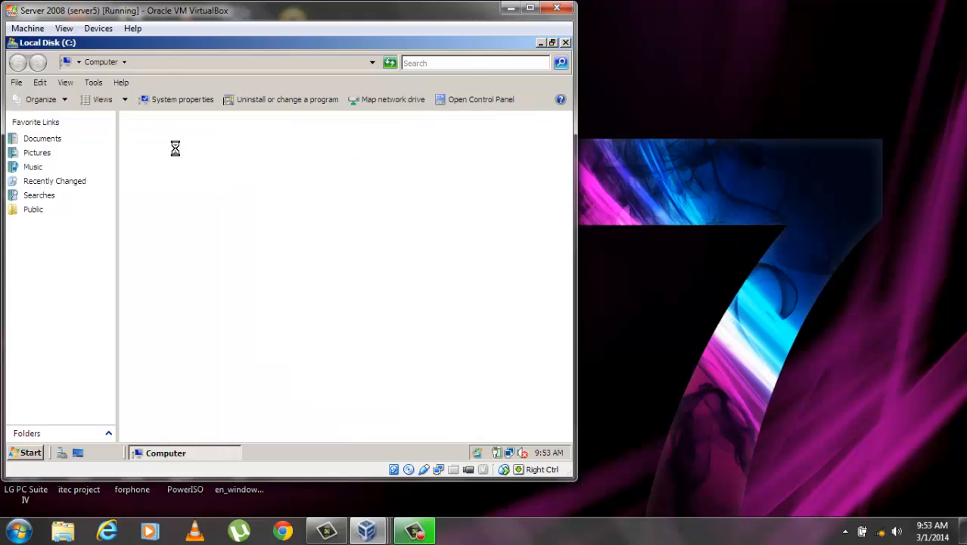
{"action": "right_click", "coordinate": [157, 220]}
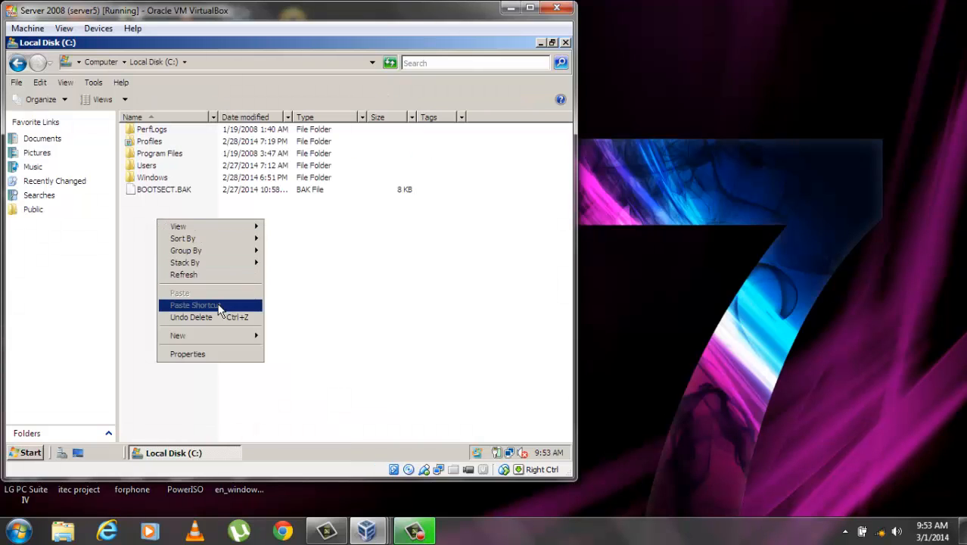
{"action": "mouse_move", "coordinate": [219, 341]}
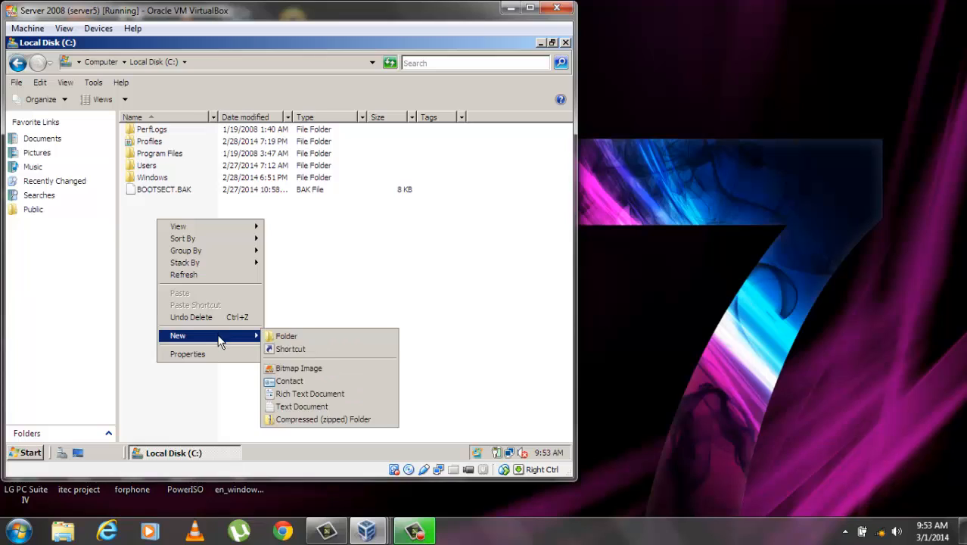
{"action": "left_click", "coordinate": [305, 336]}
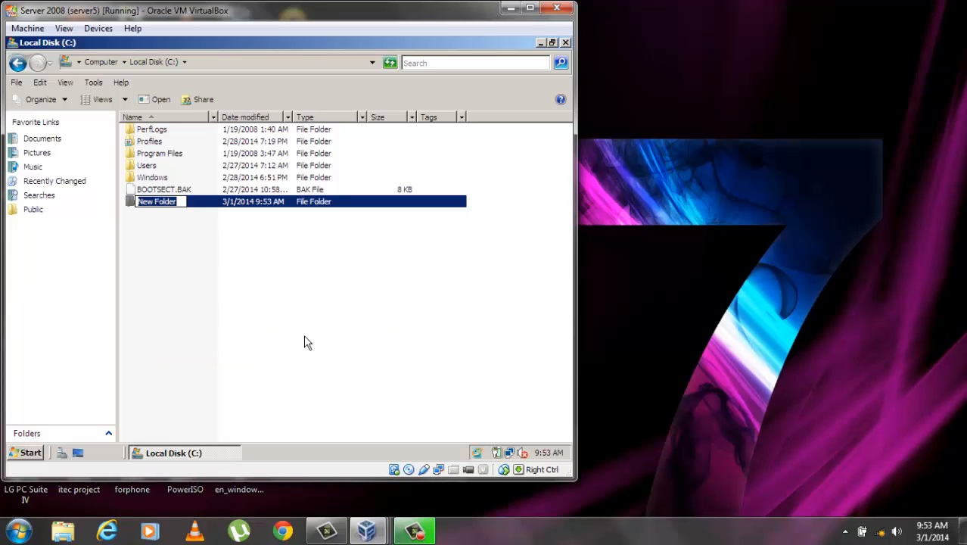
{"action": "type", "text": "Hom"}
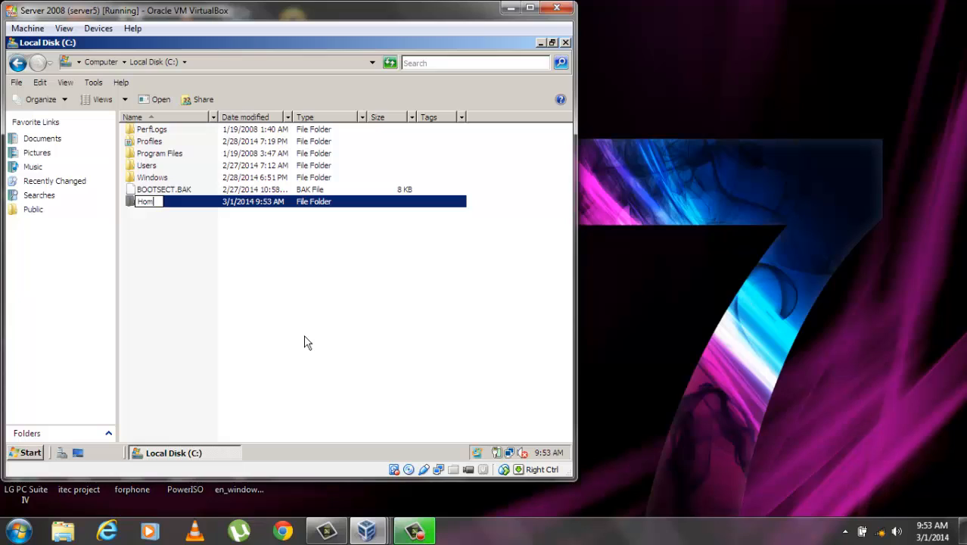
{"action": "type", "text": "eFolder"}
{"action": "left_click", "coordinate": [305, 343]}
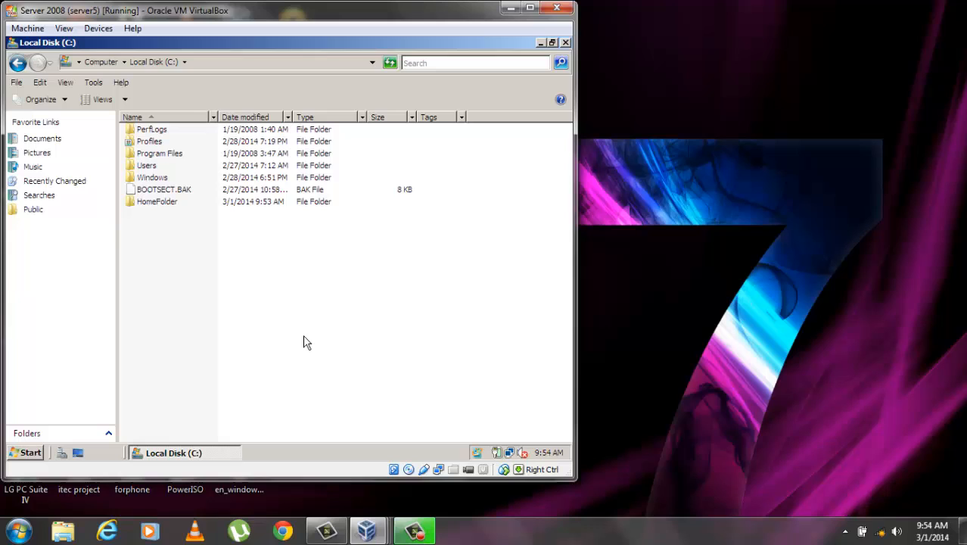
Open the Properties of HomeFolder
{"action": "left_click", "coordinate": [155, 204]}
{"action": "right_click", "coordinate": [154, 202]}
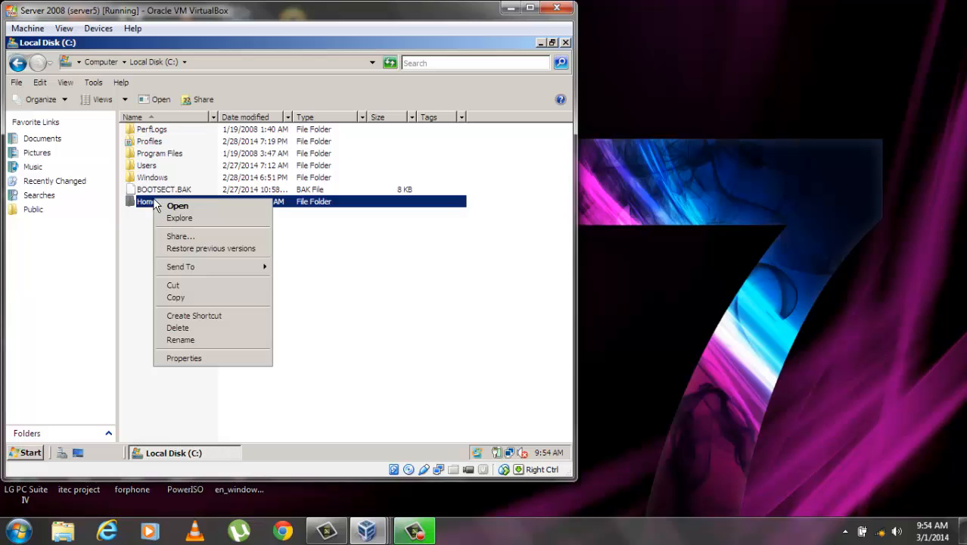
{"action": "left_click", "coordinate": [206, 360]}
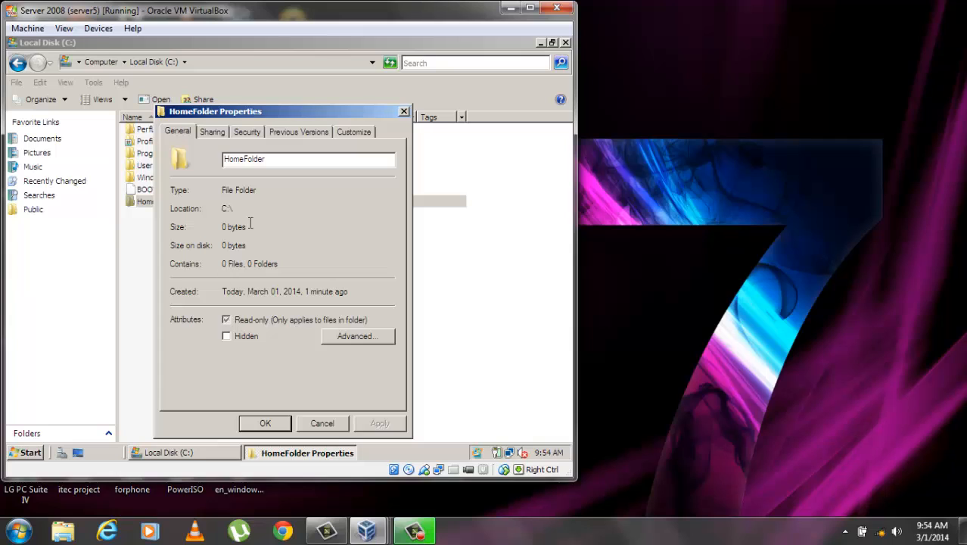
Add Everyone to HomeFolder's sharing list
{"action": "left_click", "coordinate": [211, 133]}
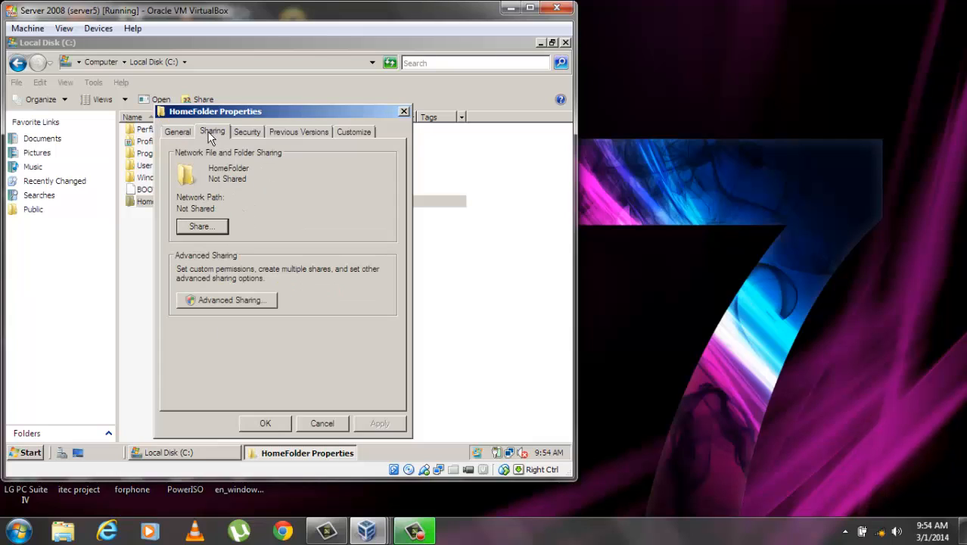
{"action": "left_click", "coordinate": [212, 228]}
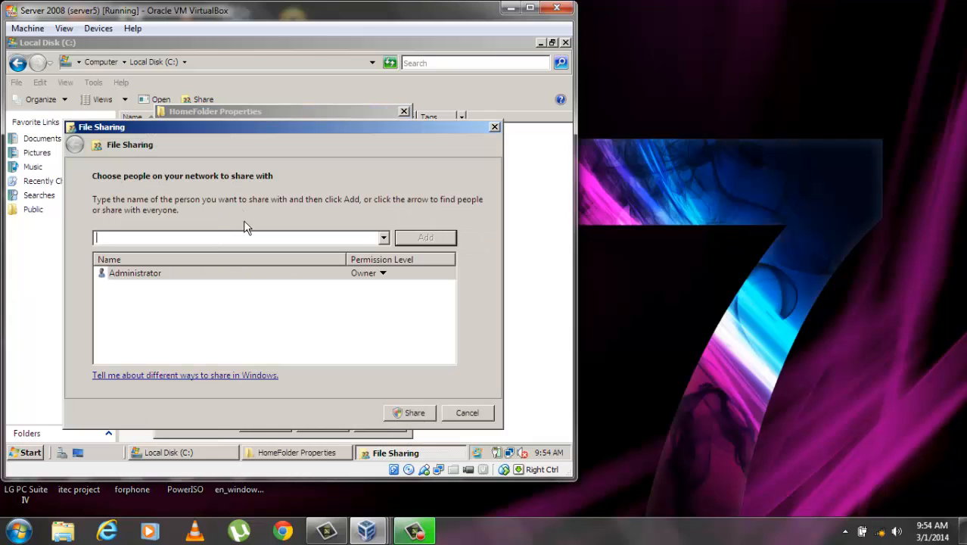
{"action": "left_click", "coordinate": [384, 238]}
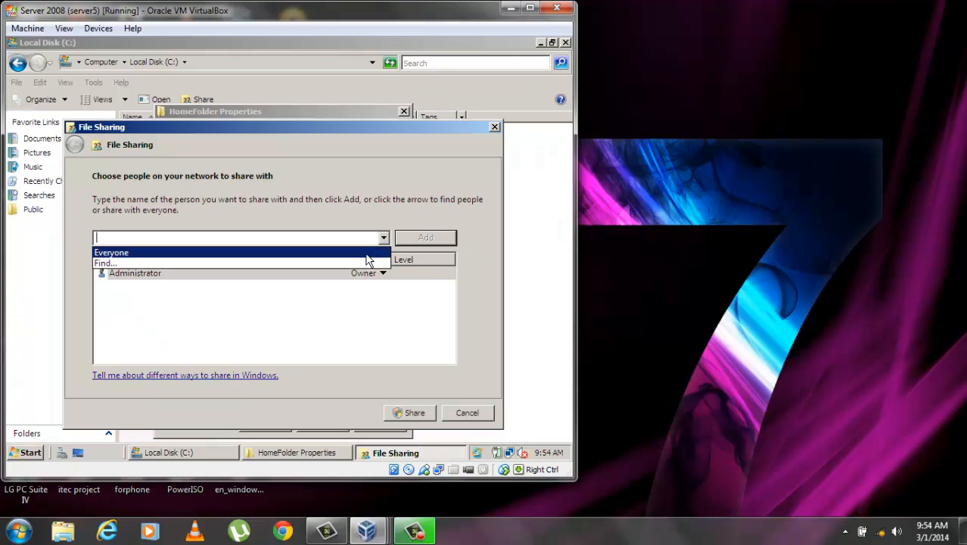
{"action": "left_click", "coordinate": [367, 253]}
{"action": "left_click", "coordinate": [429, 238]}
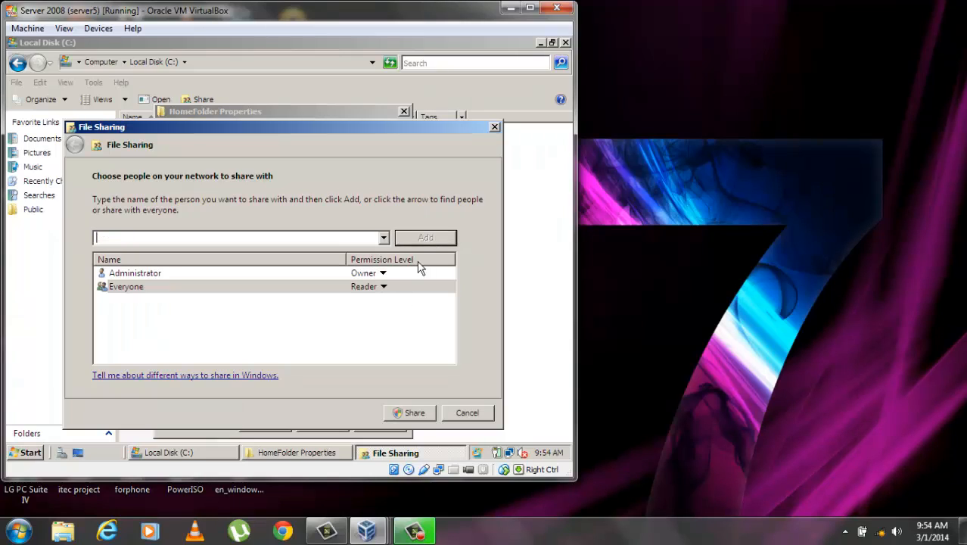
Give Everyone Co-owner permission, share the folder, and close its properties
{"action": "left_click", "coordinate": [384, 287]}
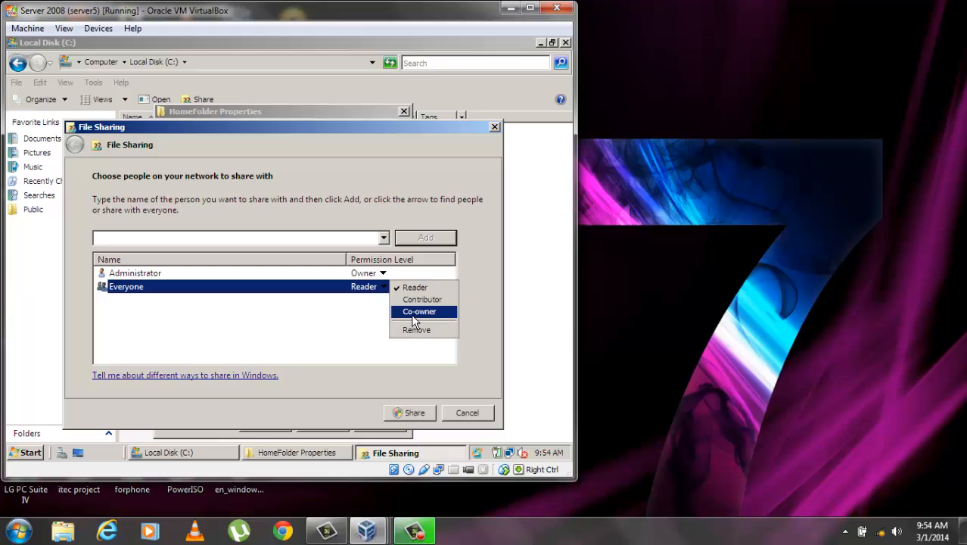
{"action": "left_click", "coordinate": [411, 309]}
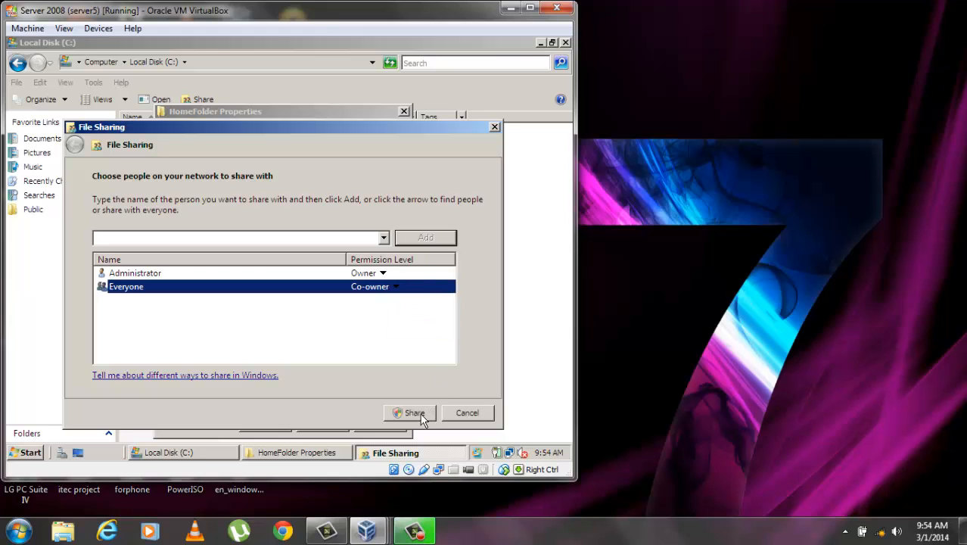
{"action": "left_click", "coordinate": [415, 412]}
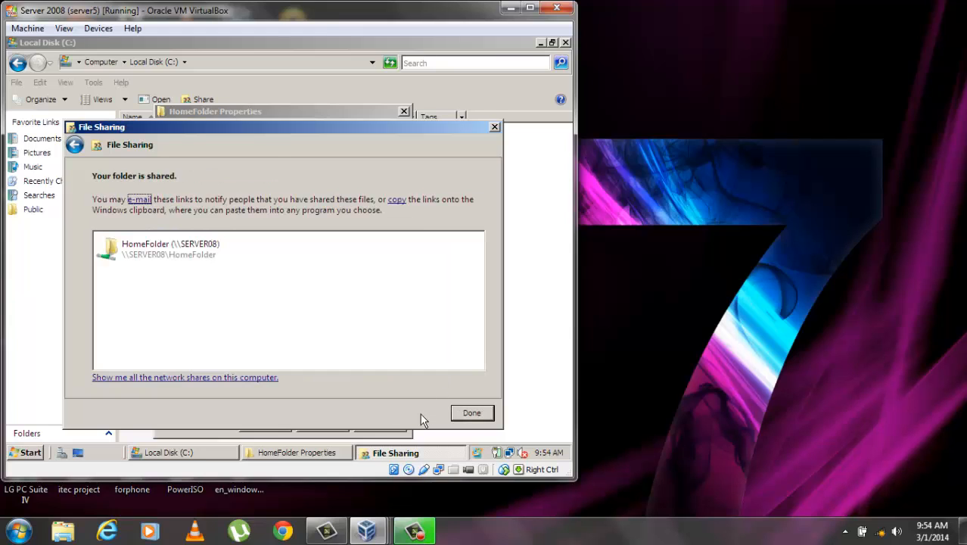
{"action": "left_click", "coordinate": [469, 414]}
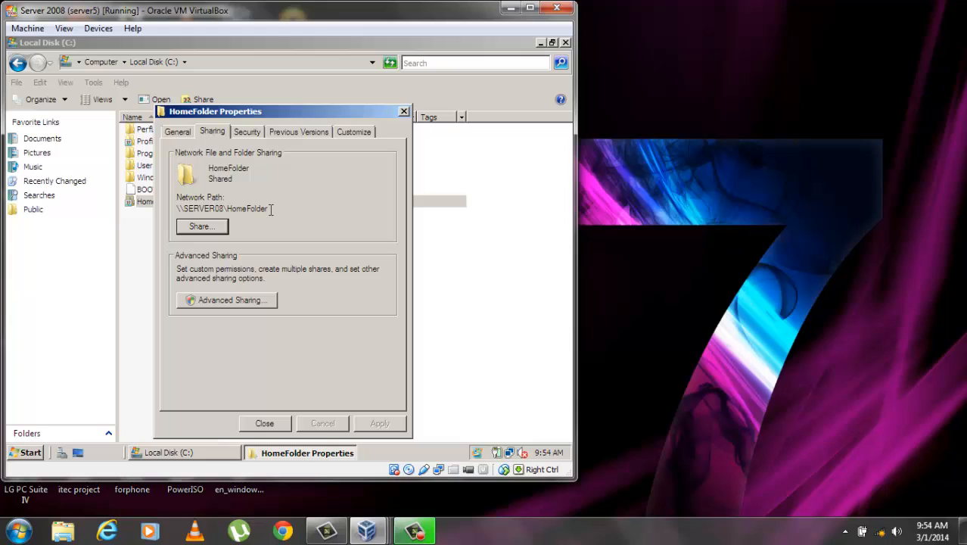
{"action": "left_click_drag", "start_coordinate": [269, 210], "coordinate": [175, 212]}
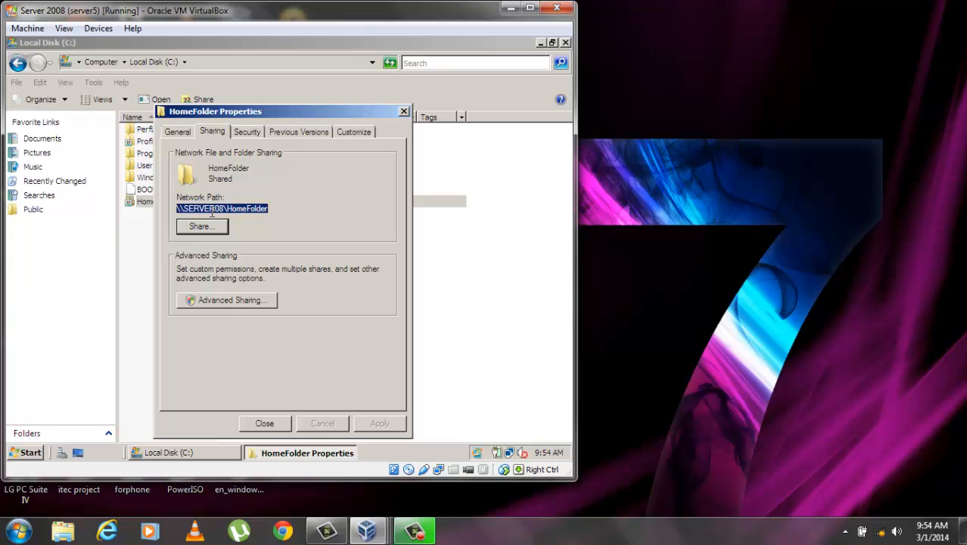
{"action": "left_click", "coordinate": [277, 422]}
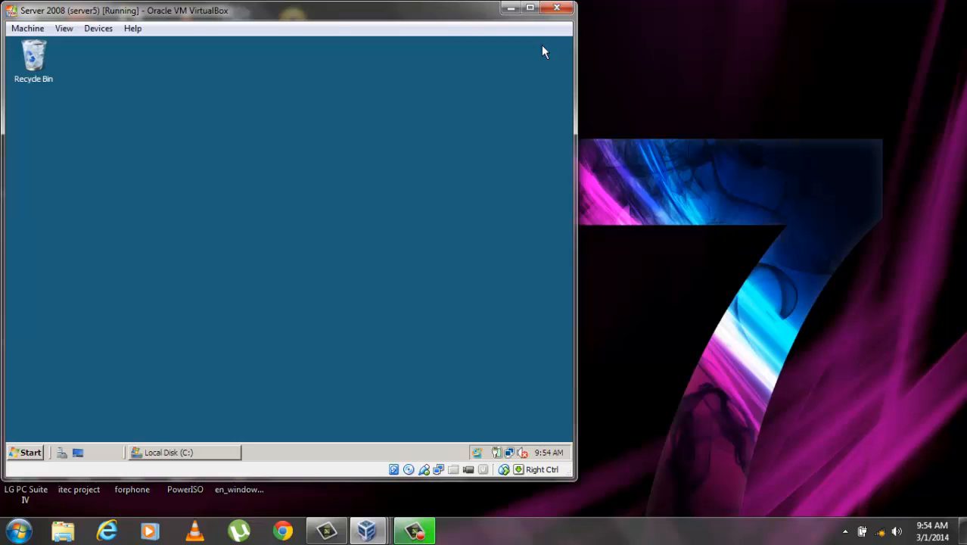
Open Active Directory Users and Computers and the first test user's Profile settings
{"action": "left_click", "coordinate": [540, 43]}
{"action": "left_click", "coordinate": [30, 452]}
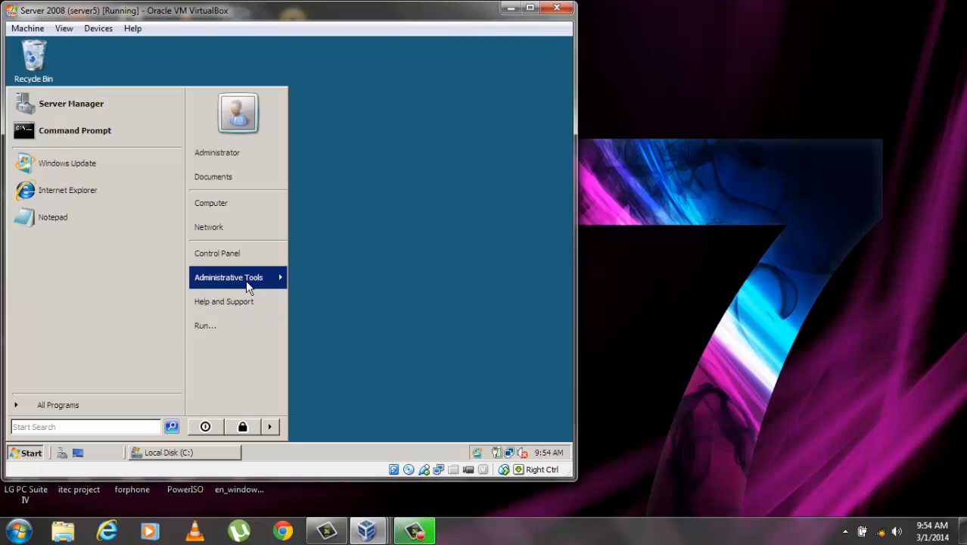
{"action": "left_click", "coordinate": [252, 278]}
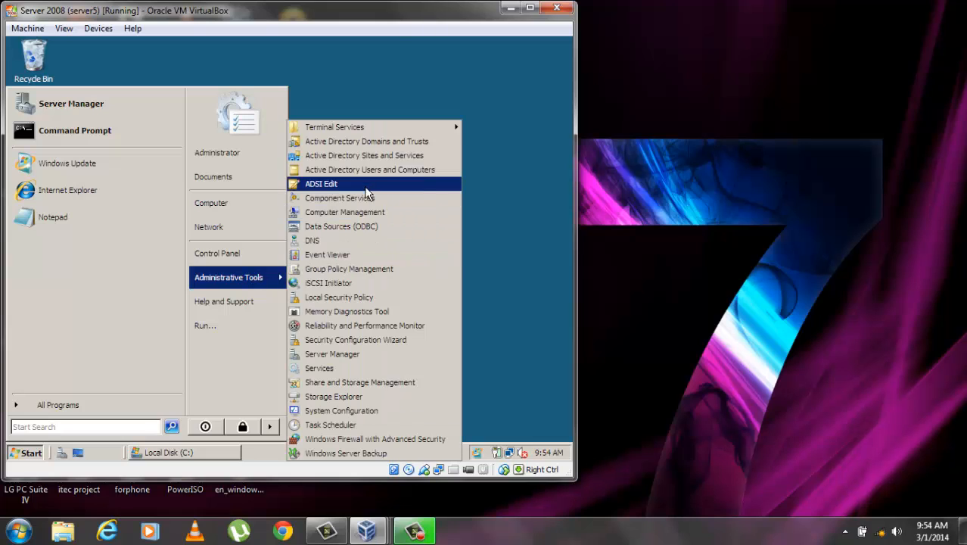
{"action": "left_click", "coordinate": [404, 170]}
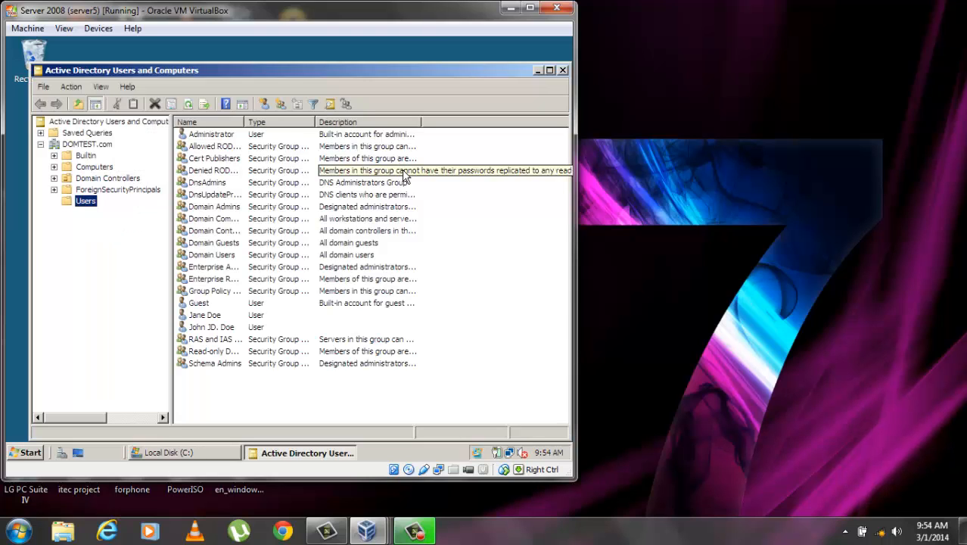
{"action": "left_click", "coordinate": [212, 317]}
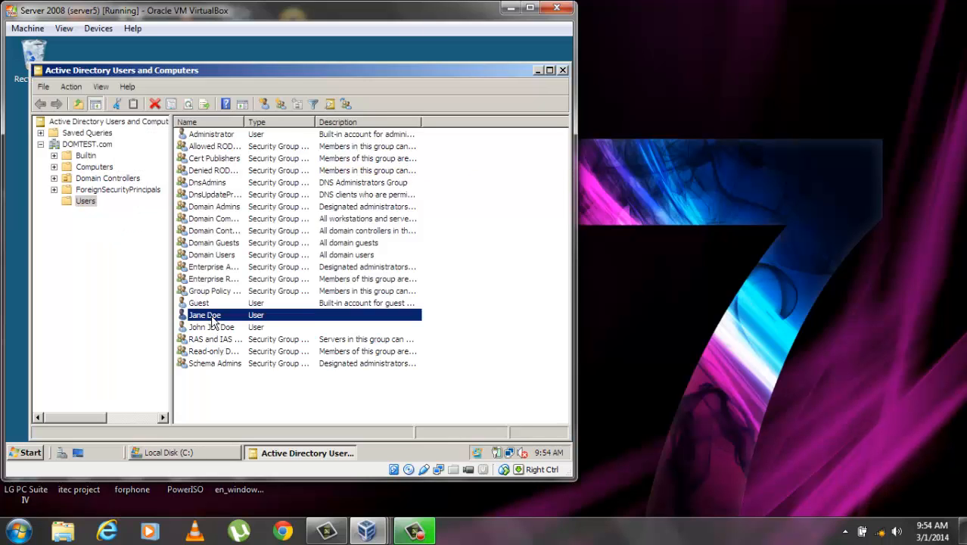
{"action": "right_click", "coordinate": [212, 318]}
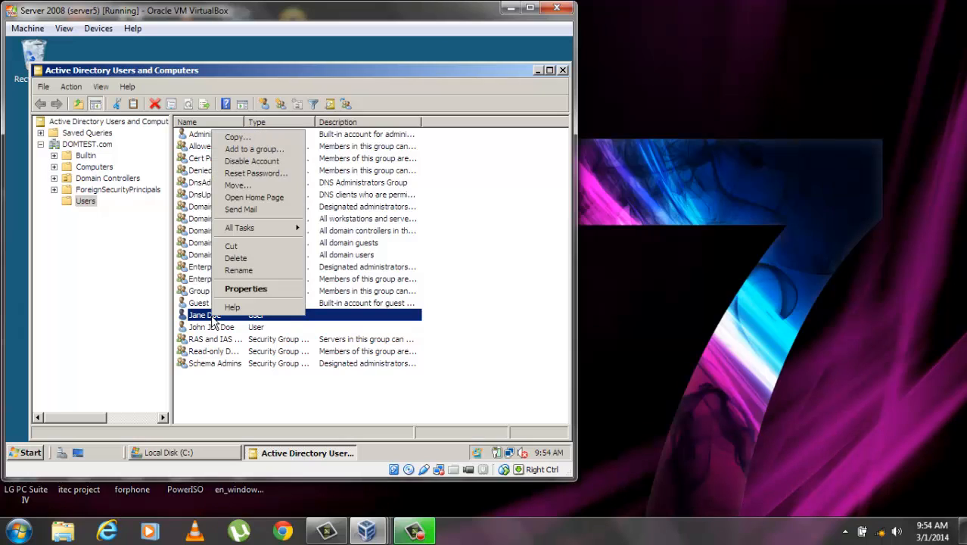
{"action": "left_click", "coordinate": [254, 288]}
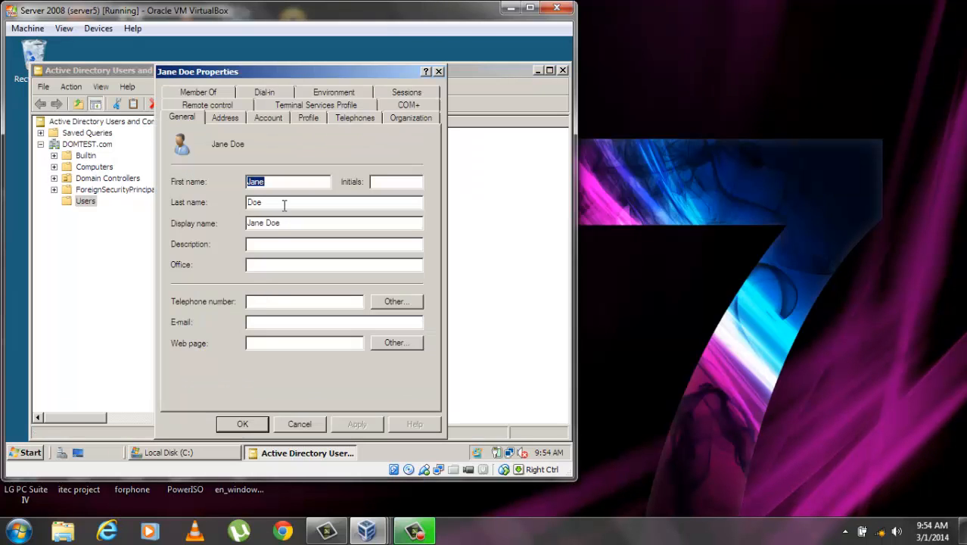
{"action": "left_click", "coordinate": [301, 119]}
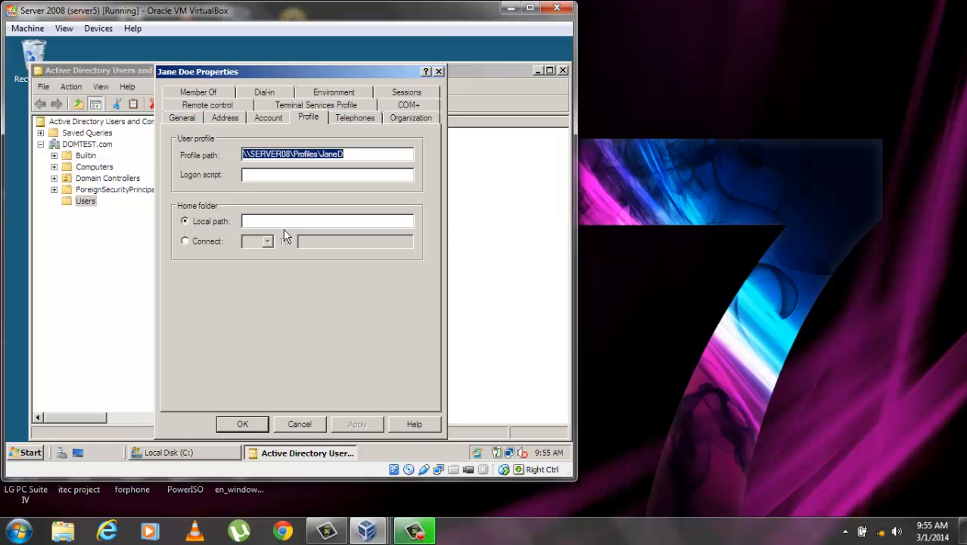
Connect home drive M: to \\SERVER08\HomeFolder\%username% and apply it
{"action": "left_click", "coordinate": [185, 241]}
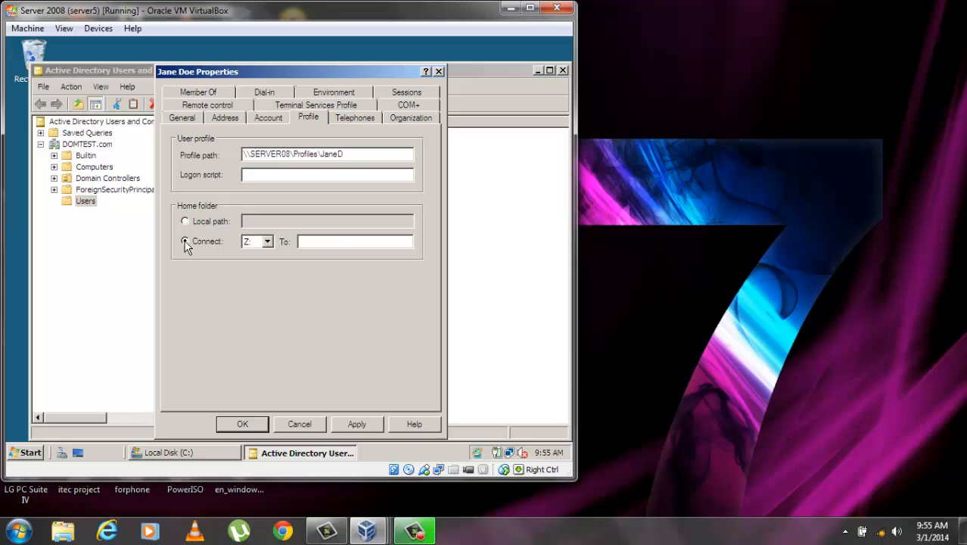
{"action": "left_click", "coordinate": [266, 242]}
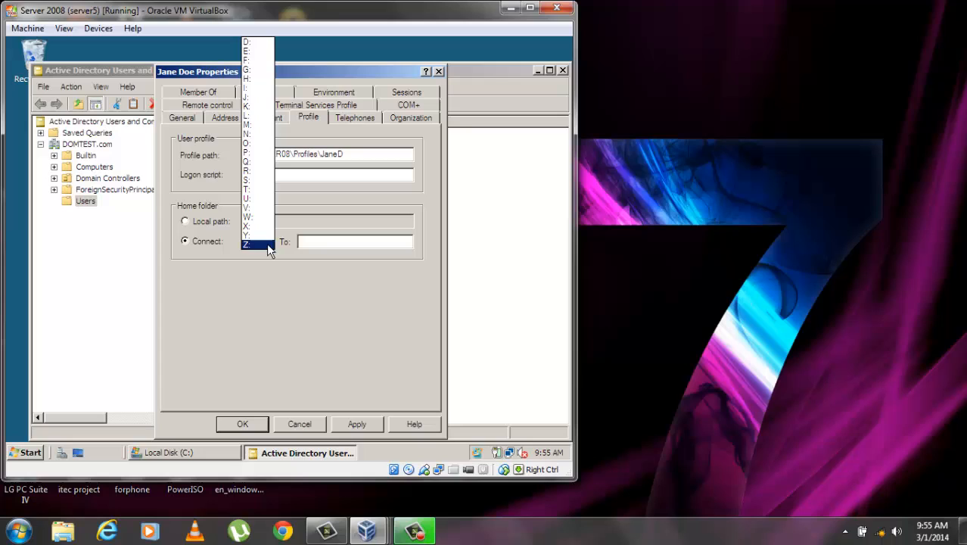
{"action": "left_click", "coordinate": [250, 125]}
{"action": "left_click", "coordinate": [320, 240]}
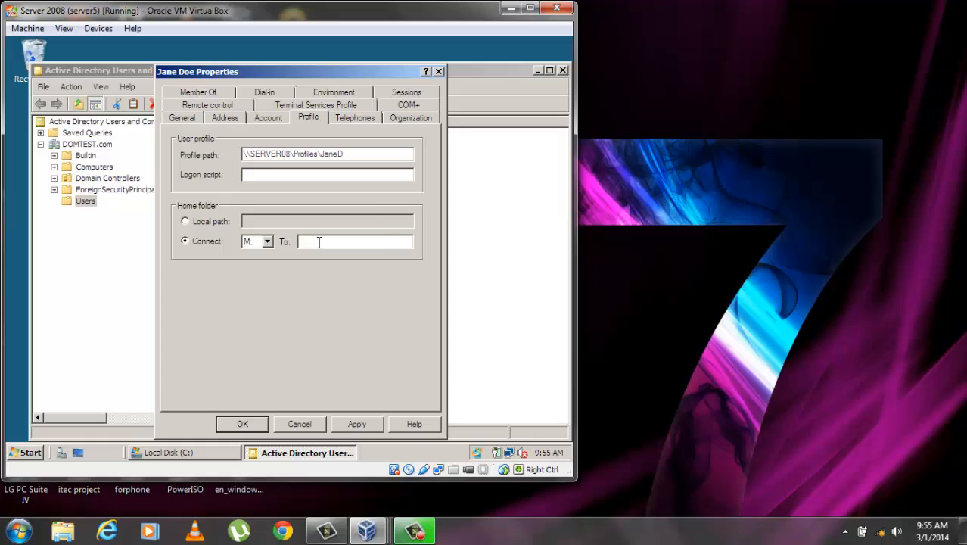
{"action": "type", "text": "\\\\SERVER08\\HomeFolder"}
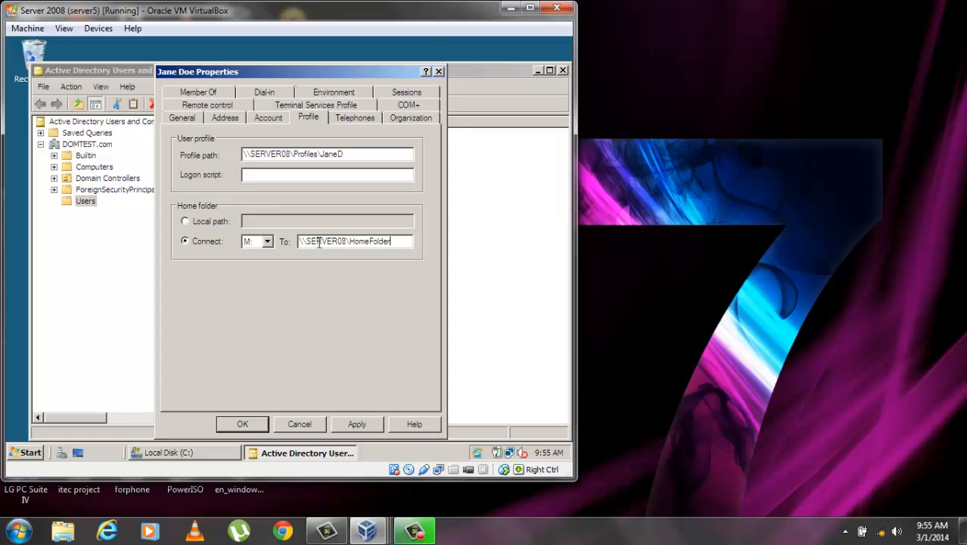
{"action": "type", "text": "\\%username"}
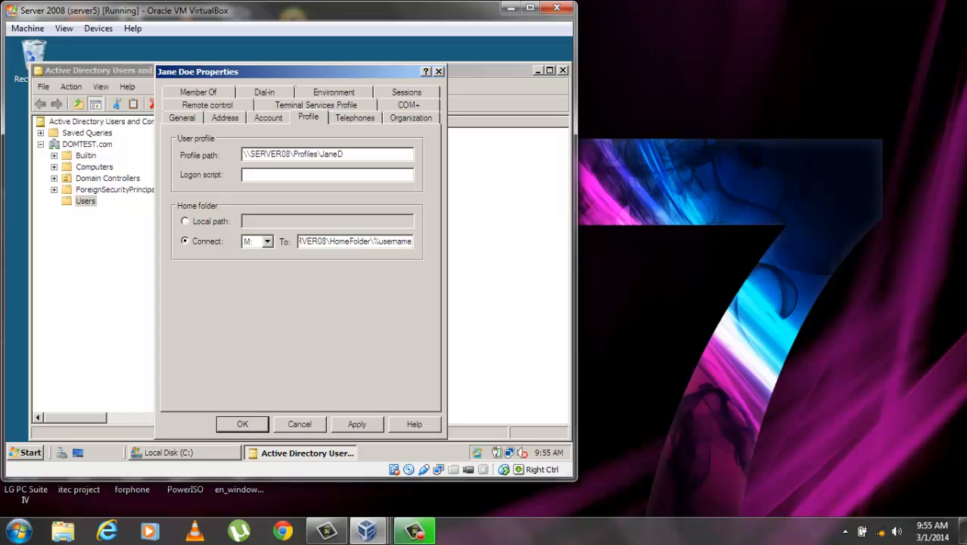
{"action": "type", "text": "%"}
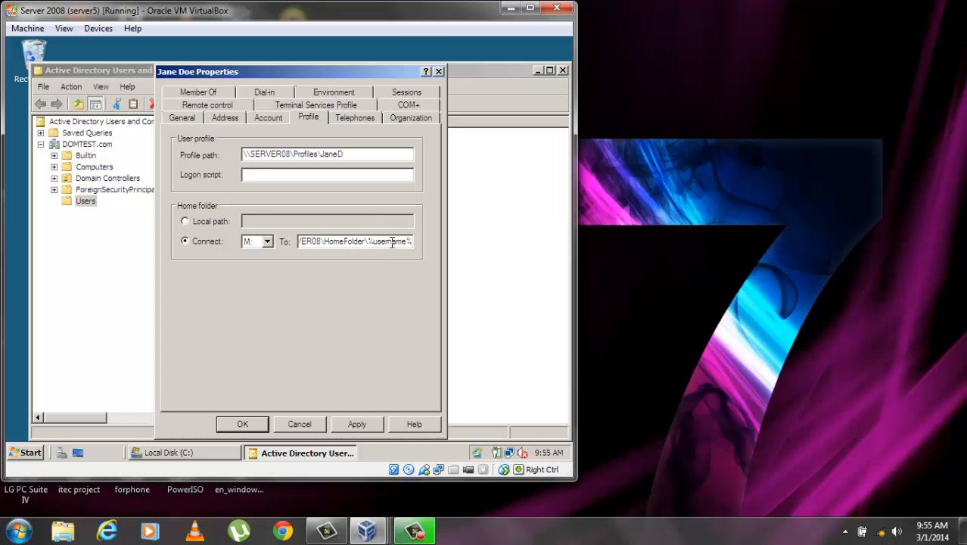
{"action": "left_click", "coordinate": [357, 425]}
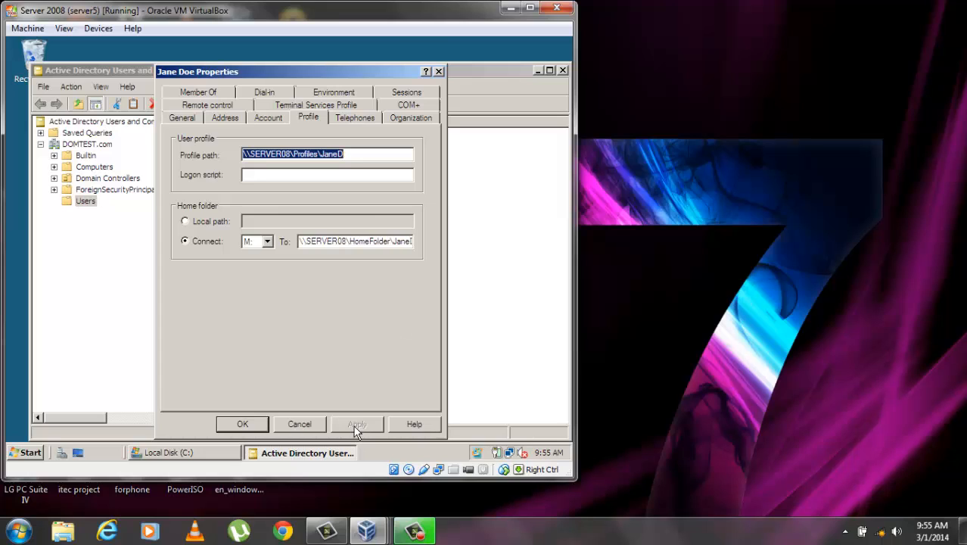
{"action": "left_click", "coordinate": [407, 242]}
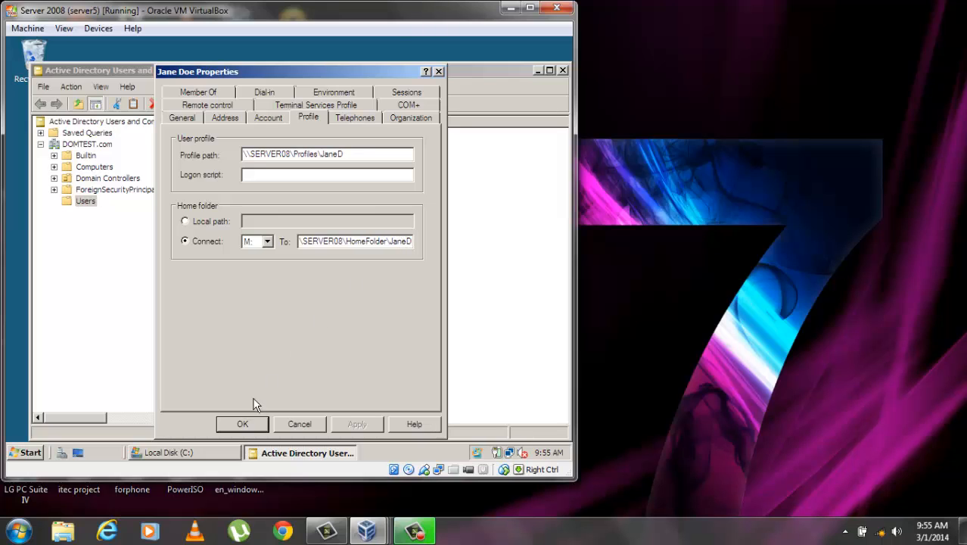
Close the first user's properties and open the second test user's Profile settings
{"action": "left_click", "coordinate": [242, 425]}
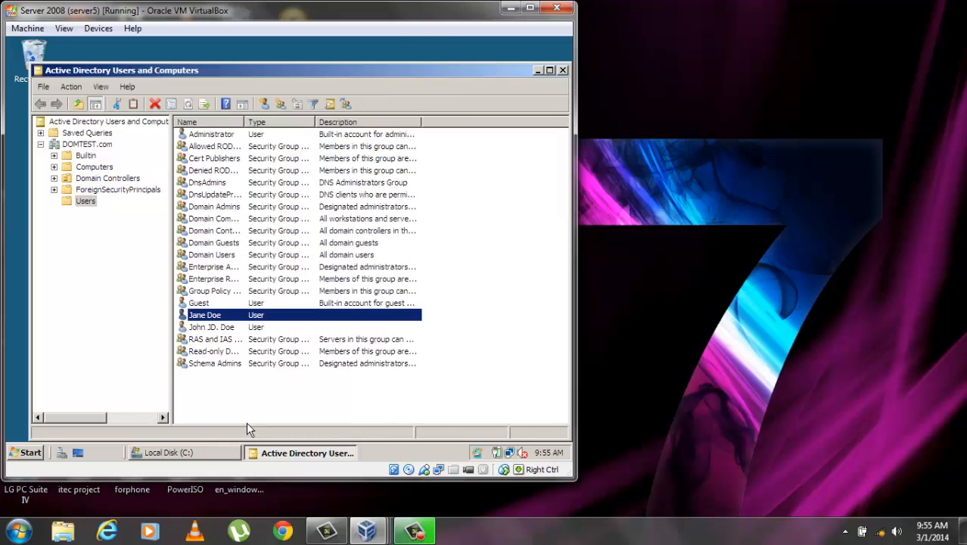
{"action": "right_click", "coordinate": [242, 327]}
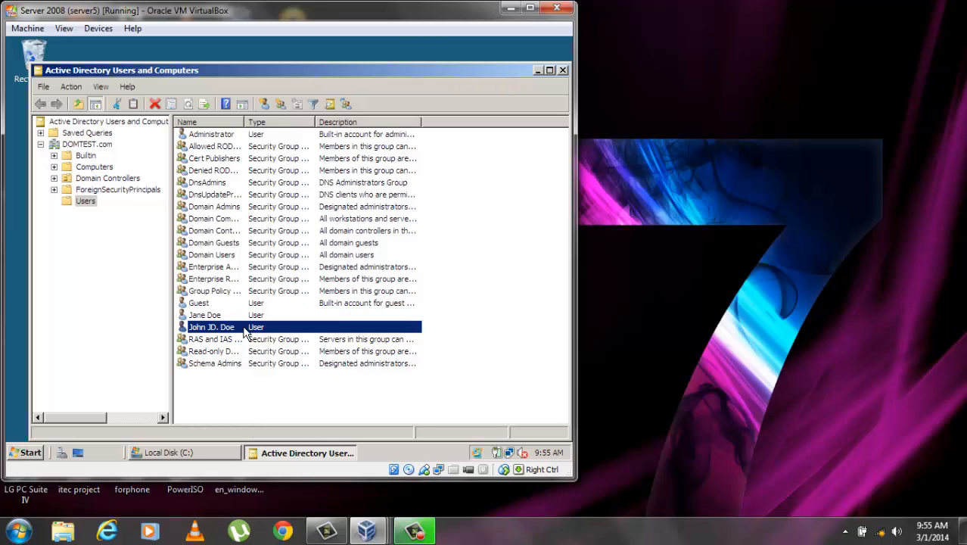
{"action": "left_click", "coordinate": [278, 299]}
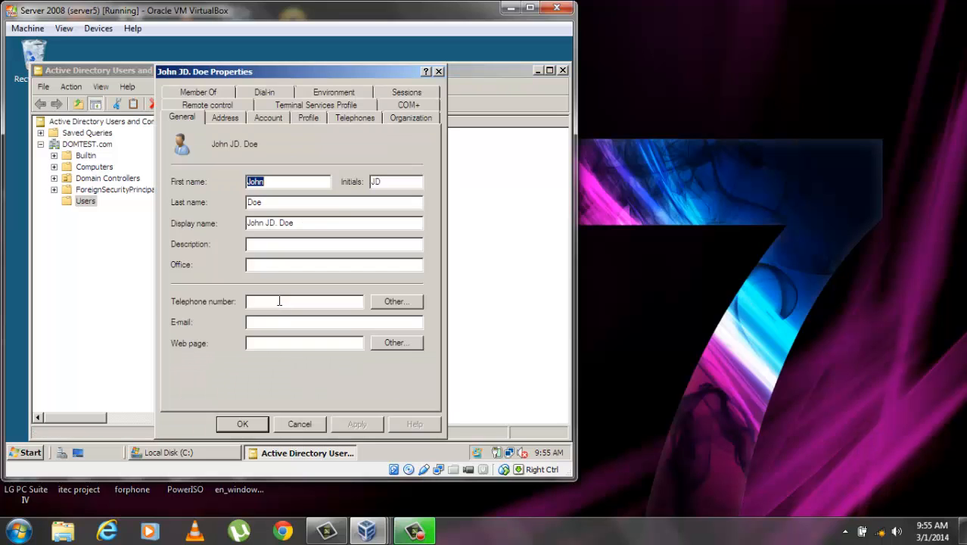
{"action": "left_click", "coordinate": [314, 122]}
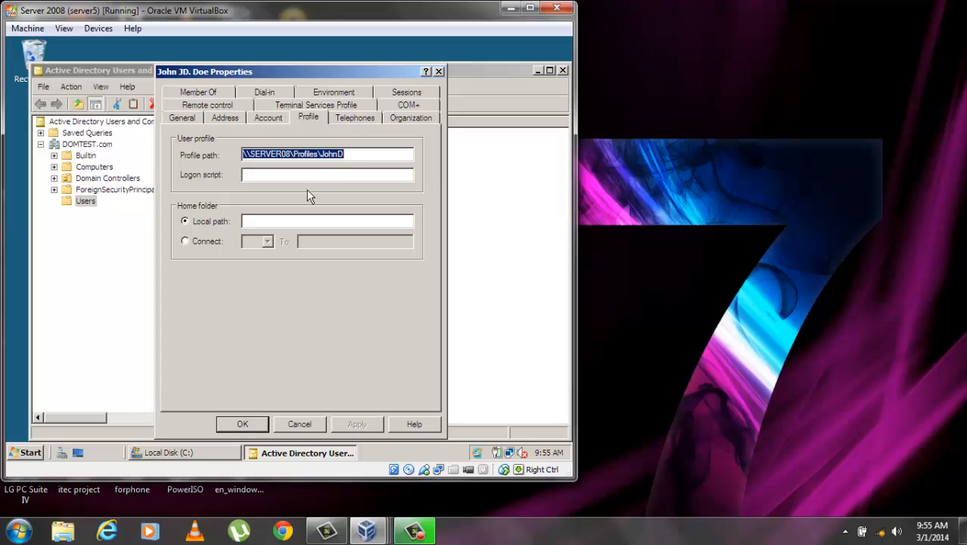
Connect the second user's M: drive to \\SERVER08\HomeFolder\%username%, apply and confirm
{"action": "left_click", "coordinate": [203, 242]}
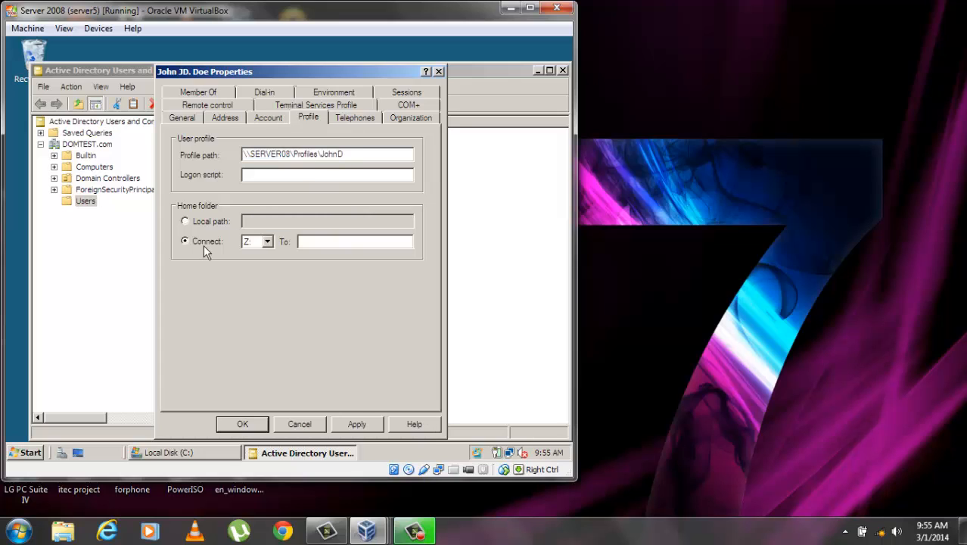
{"action": "left_click", "coordinate": [268, 241]}
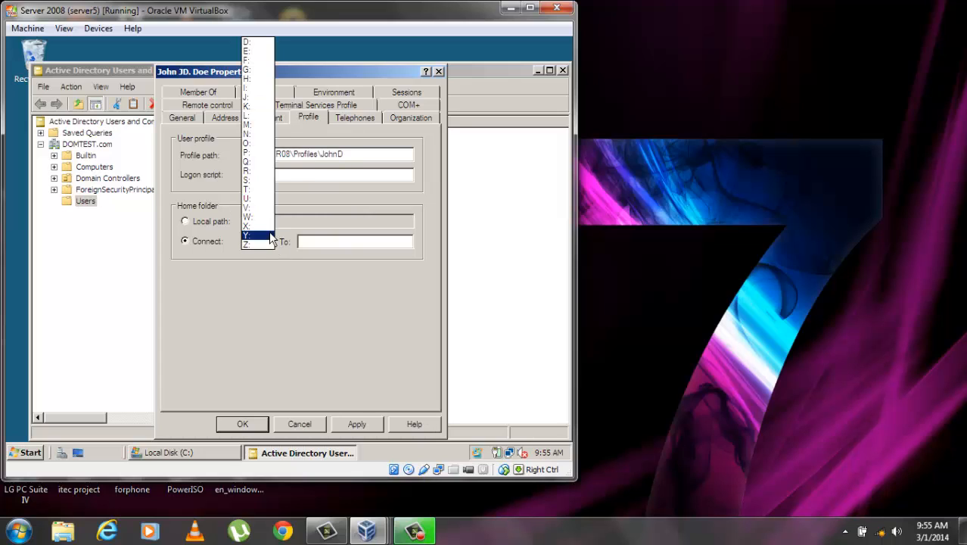
{"action": "left_click", "coordinate": [257, 131]}
{"action": "left_click", "coordinate": [313, 242]}
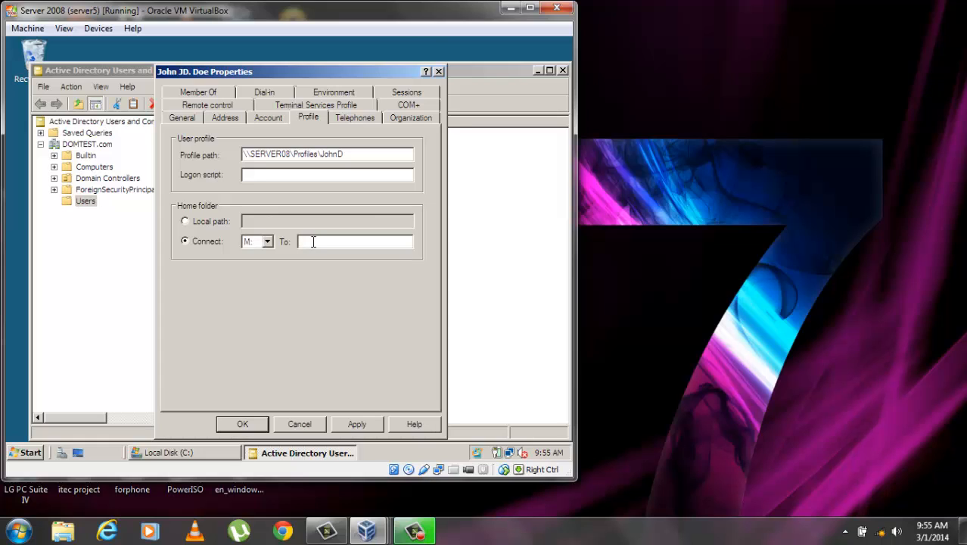
{"action": "type", "text": "\\\\SERVER08\\HomeFolder"}
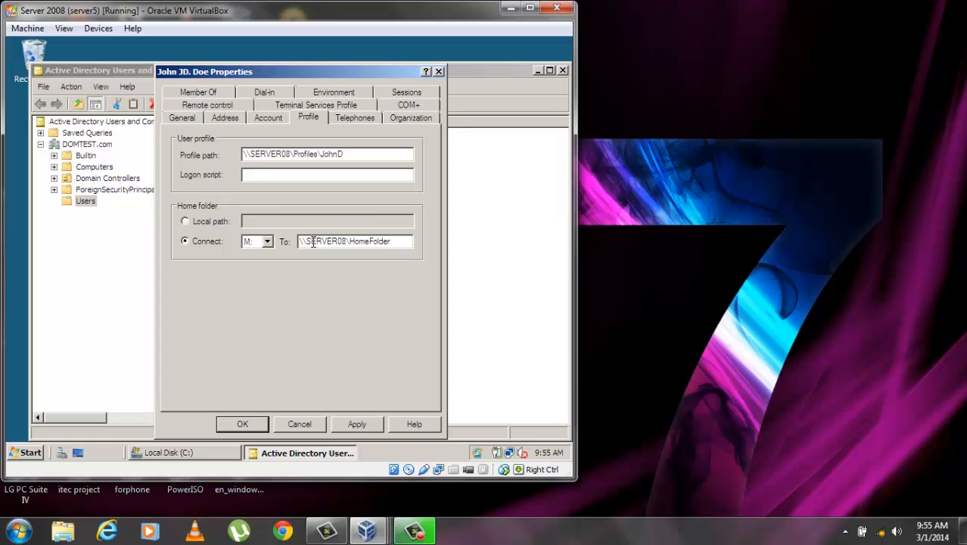
{"action": "type", "text": "\\%username"}
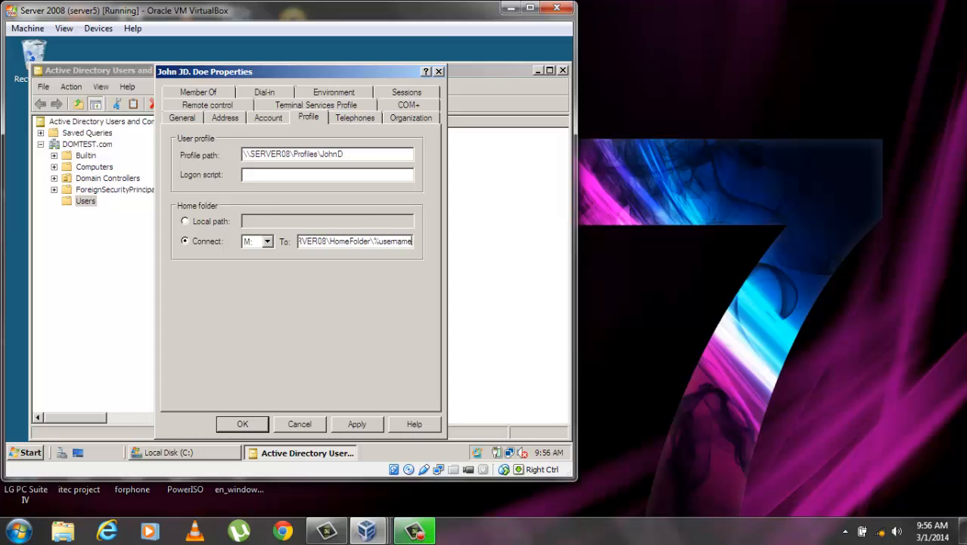
{"action": "type", "text": "%"}
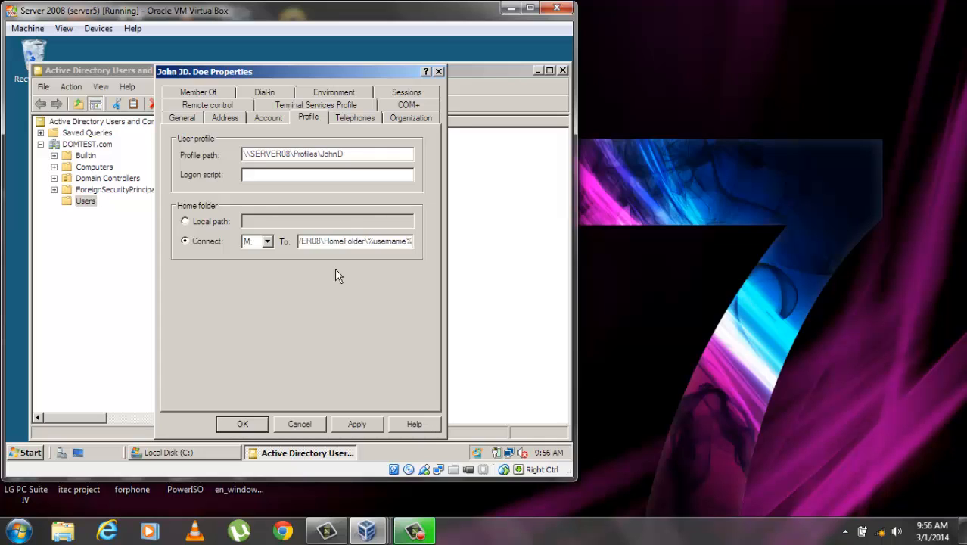
{"action": "left_click", "coordinate": [368, 423]}
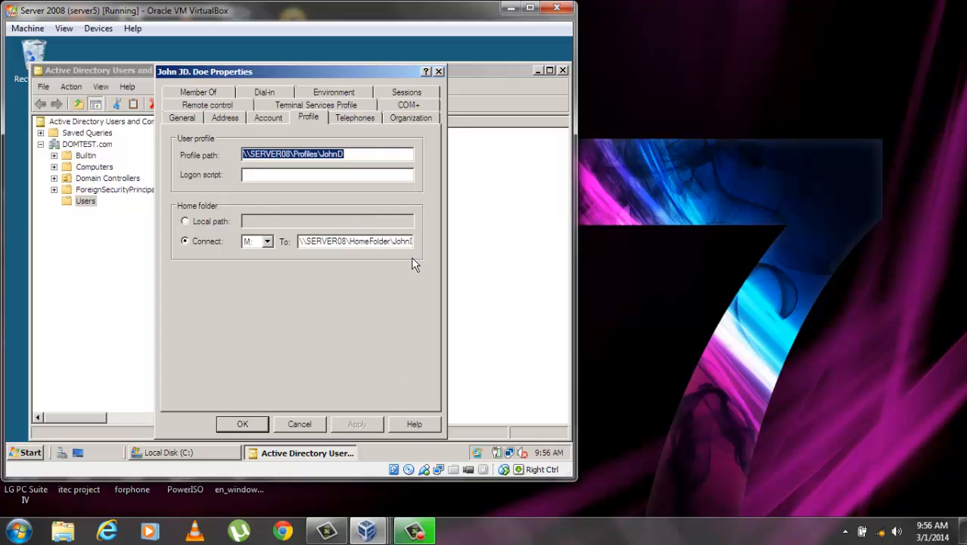
{"action": "left_click", "coordinate": [240, 424]}
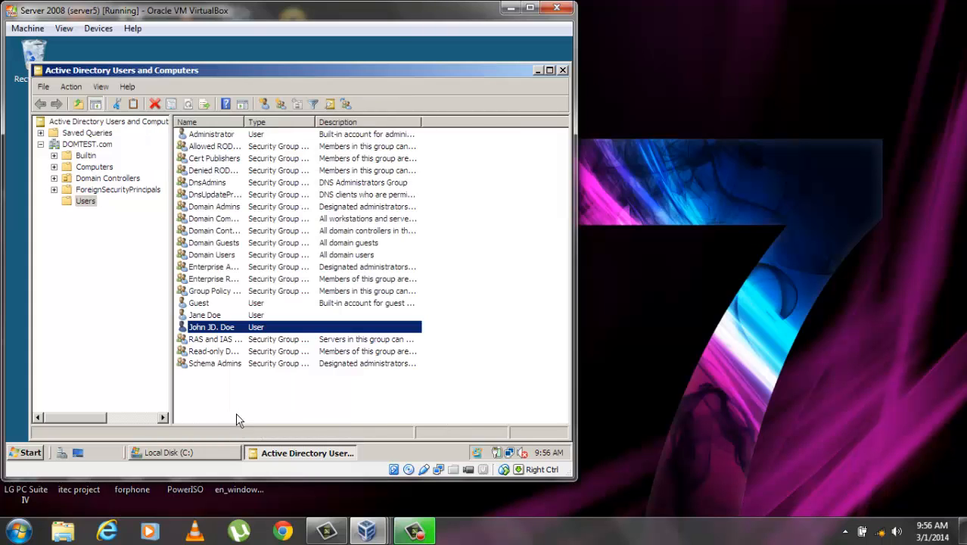
Minimize the Users console and open HomeFolder in the restored Local Disk (C:) window
{"action": "left_click", "coordinate": [537, 71]}
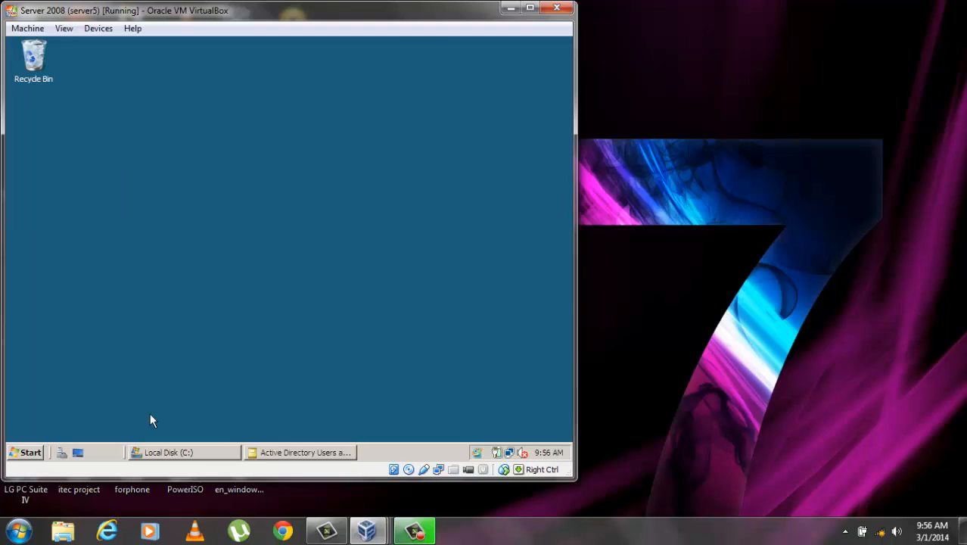
{"action": "left_click", "coordinate": [155, 454]}
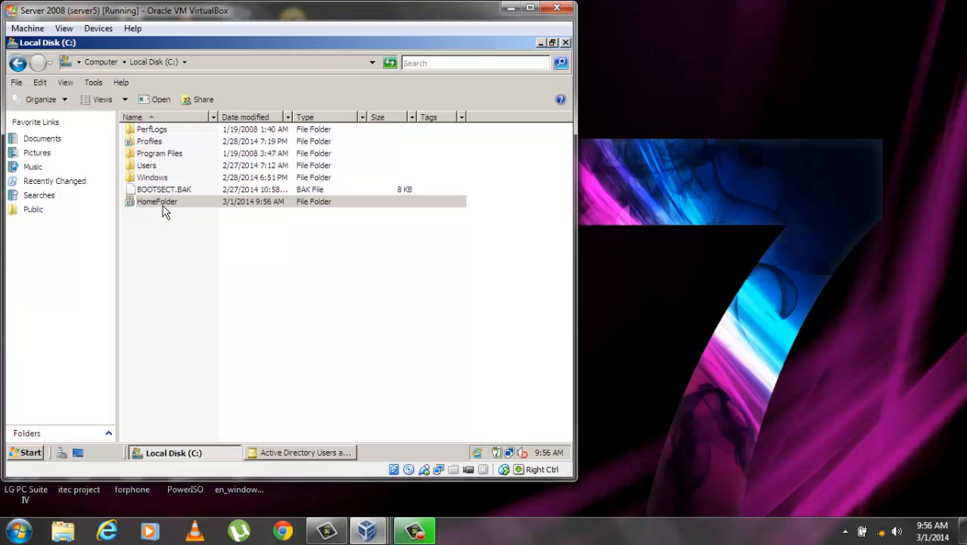
{"action": "double_click", "coordinate": [165, 211]}
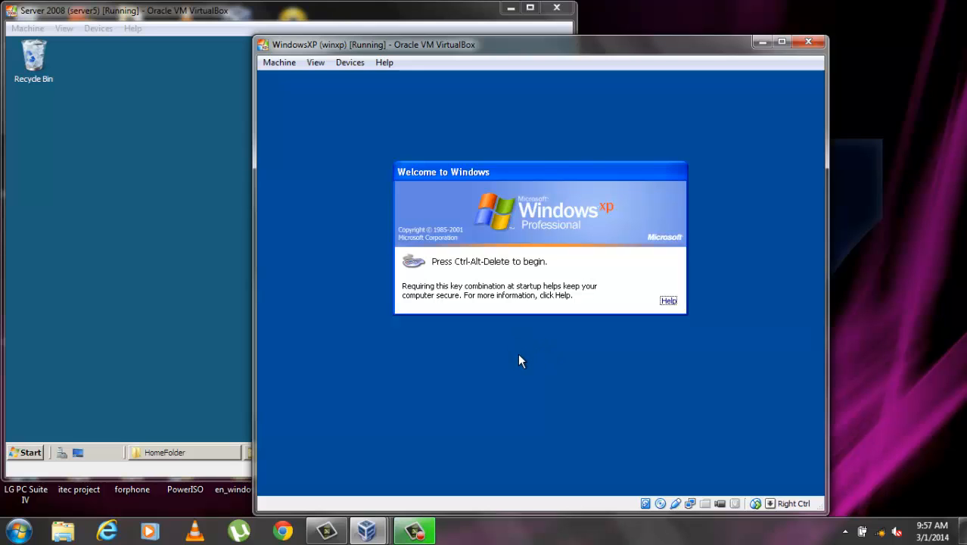
Log on to the XP guest as the DOMTEST user and check My Computer for network drive M:
{"action": "key", "text": "ctrl+alt+Delete"}
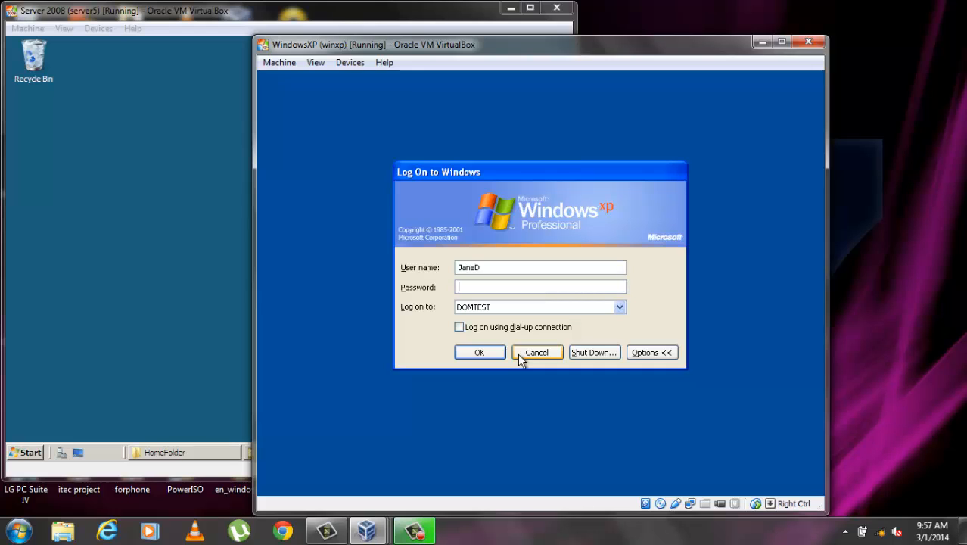
{"action": "type", "text": "Pa$$w0rd"}
{"action": "key", "text": "Return"}
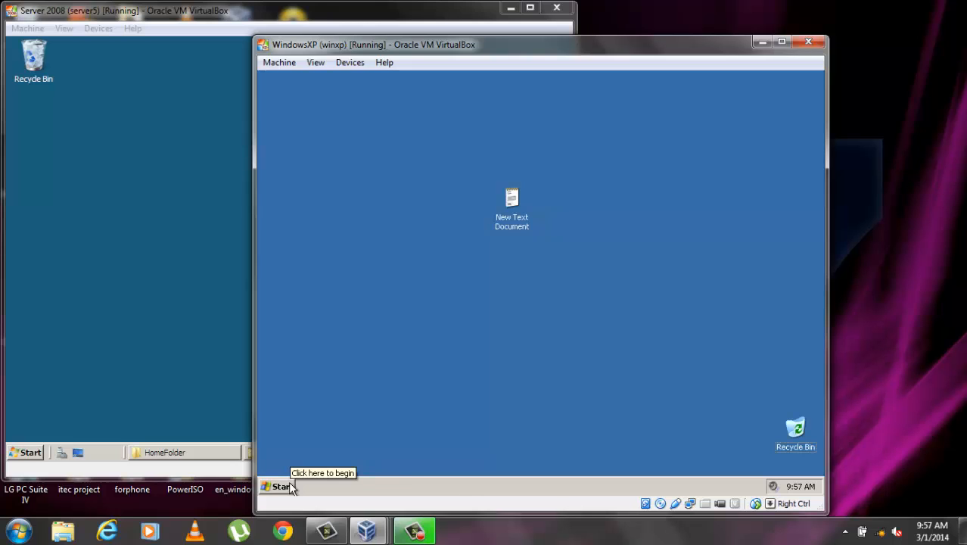
{"action": "left_click", "coordinate": [282, 487]}
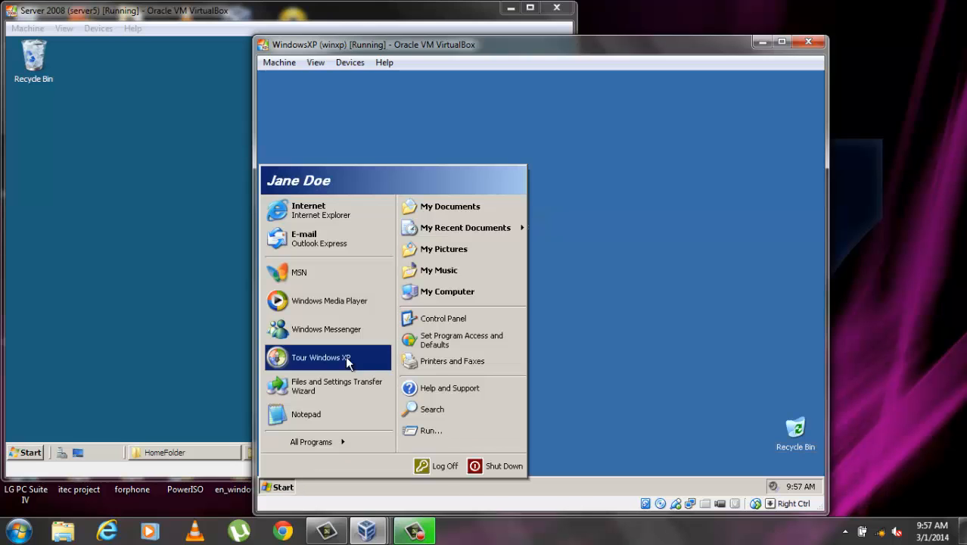
{"action": "left_click", "coordinate": [458, 295]}
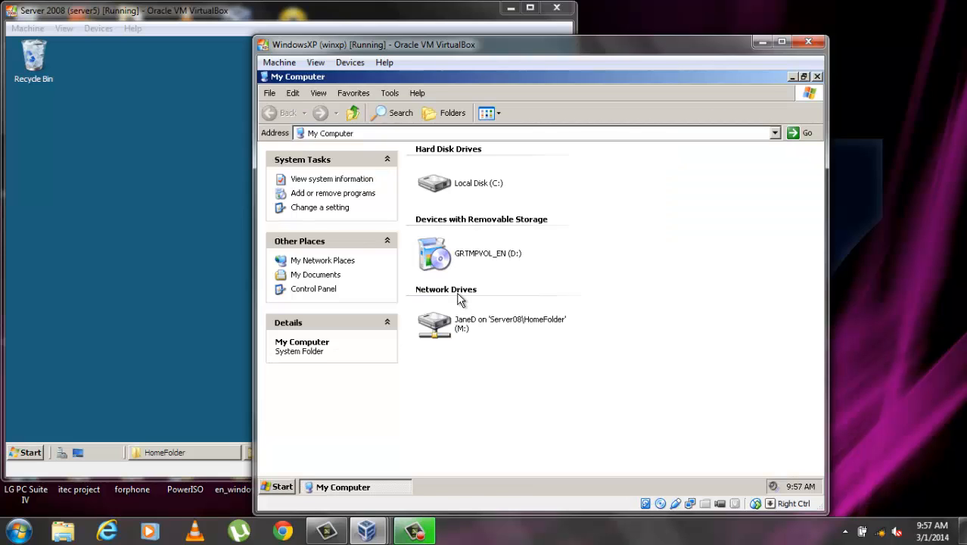
{"action": "mouse_move", "coordinate": [511, 327]}
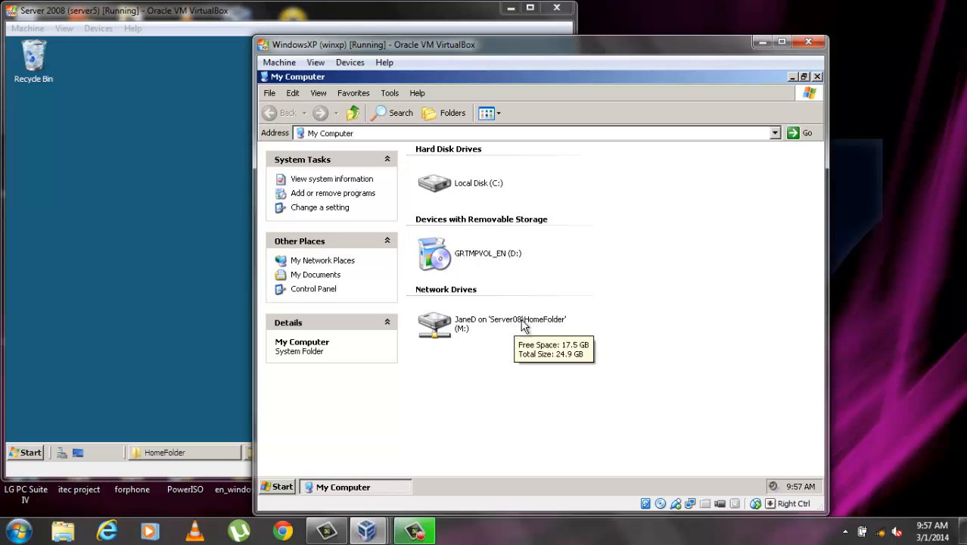
Open the M: network drive and create a new folder named 'mine'
{"action": "double_click", "coordinate": [478, 326]}
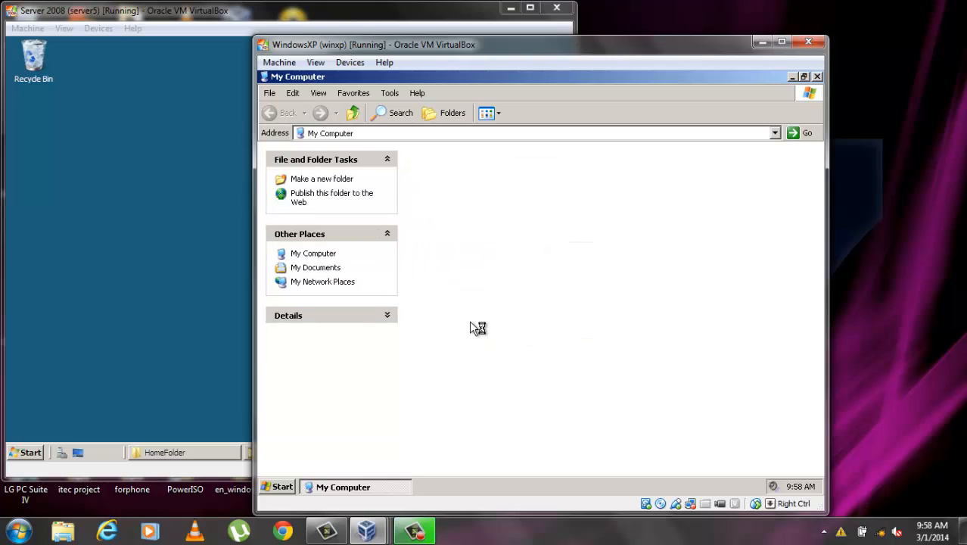
{"action": "double_click", "coordinate": [496, 324]}
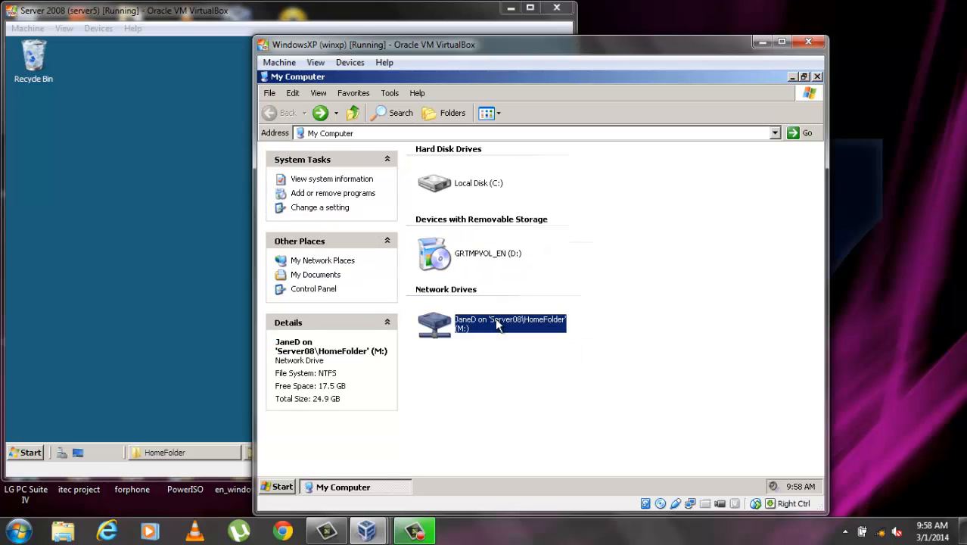
{"action": "right_click", "coordinate": [452, 186]}
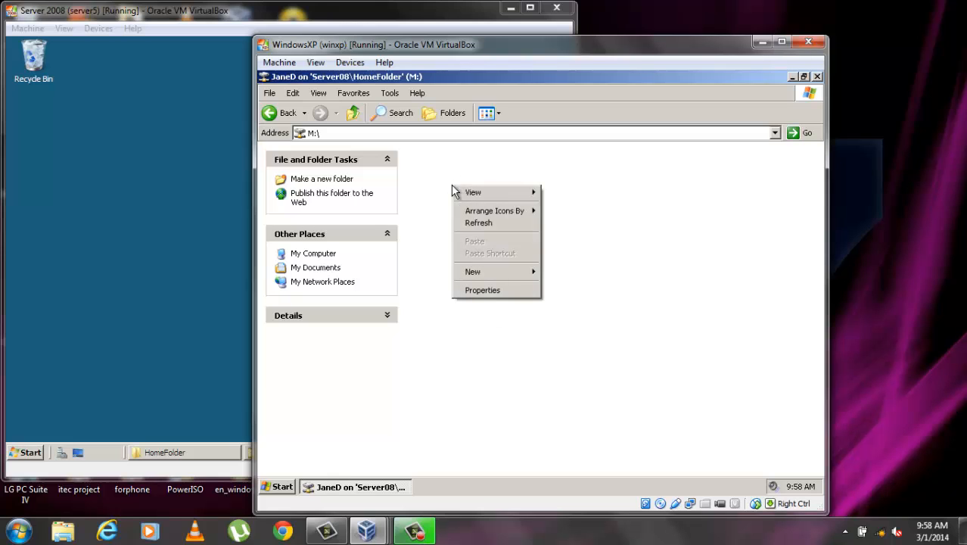
{"action": "mouse_move", "coordinate": [509, 270]}
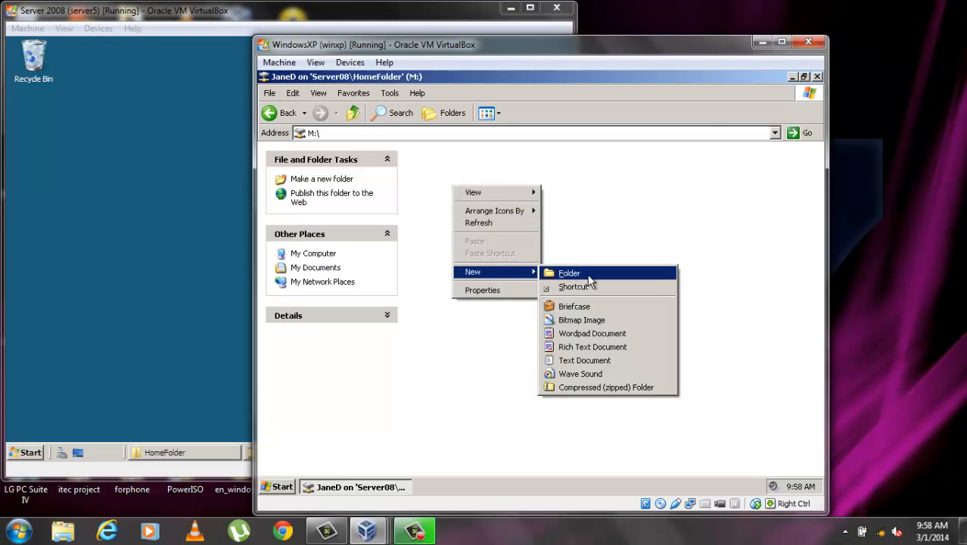
{"action": "left_click", "coordinate": [590, 277]}
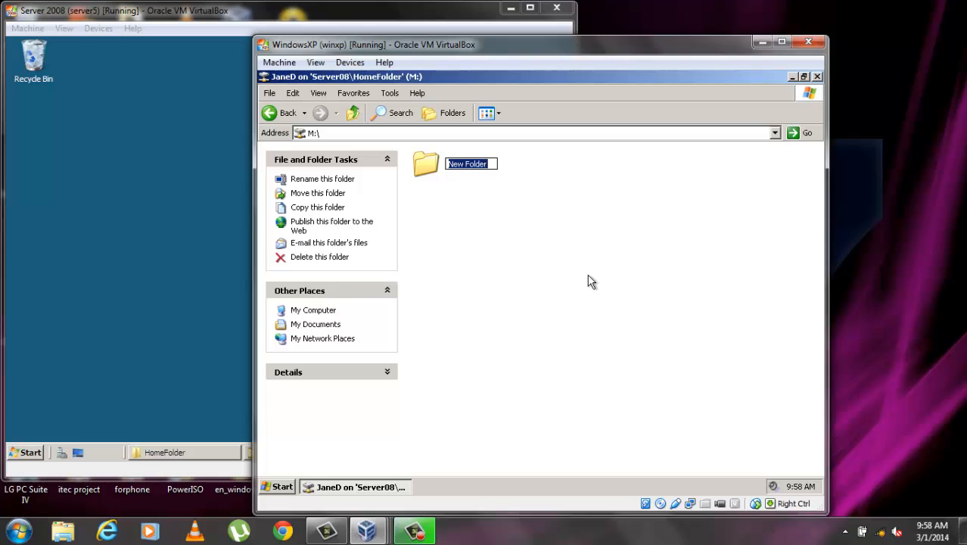
{"action": "type", "text": "mine"}
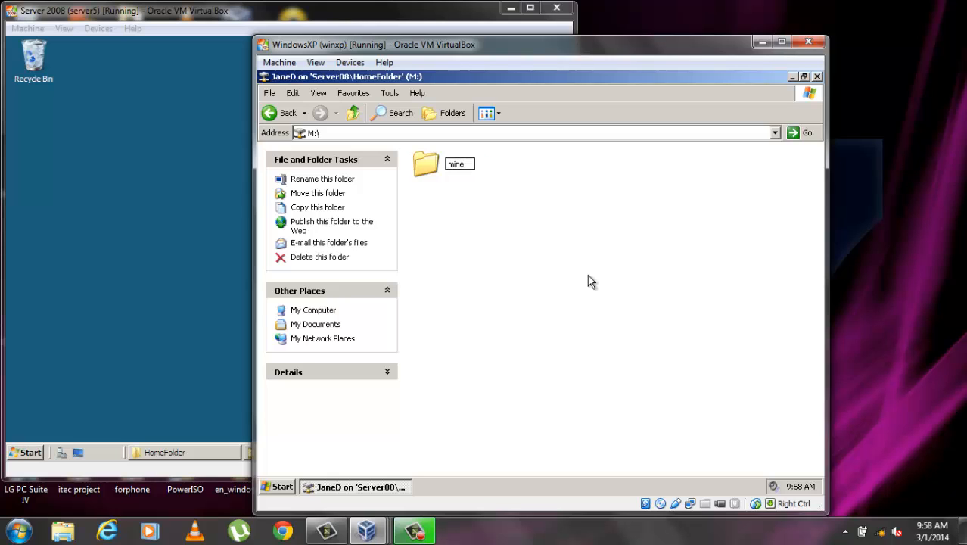
{"action": "left_click", "coordinate": [591, 282]}
Create an empty text document named 'home test' on M:, then return to the Server 2008 VM
{"action": "right_click", "coordinate": [467, 235]}
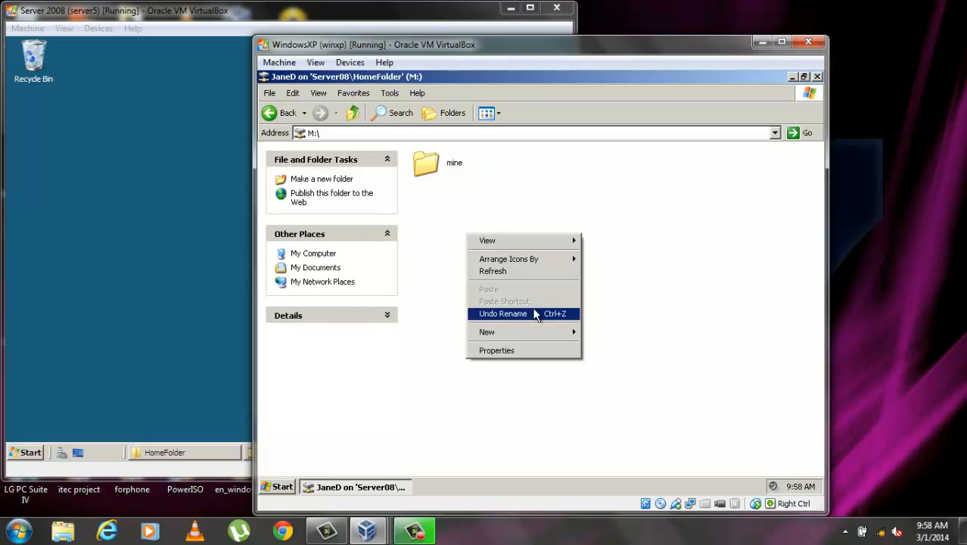
{"action": "mouse_move", "coordinate": [535, 331]}
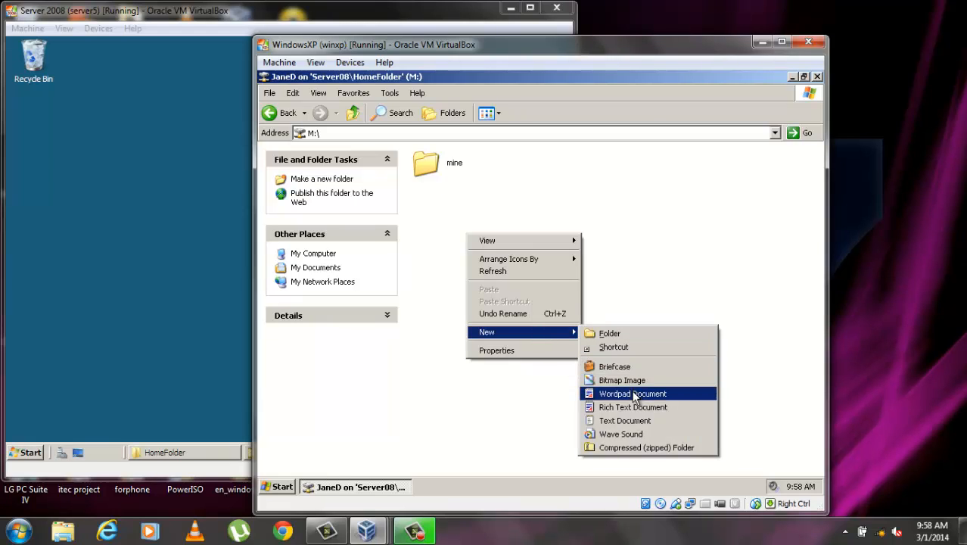
{"action": "left_click", "coordinate": [625, 421]}
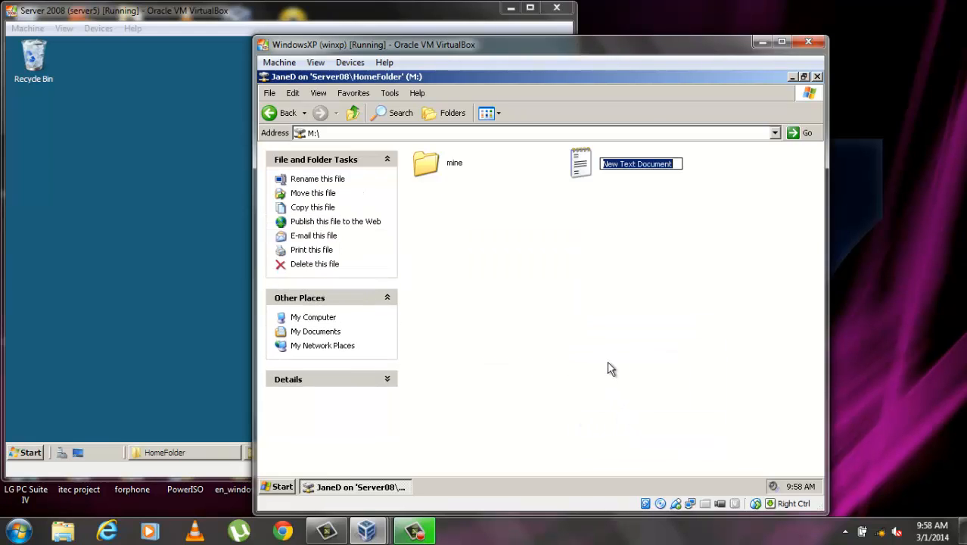
{"action": "type", "text": "ho"}
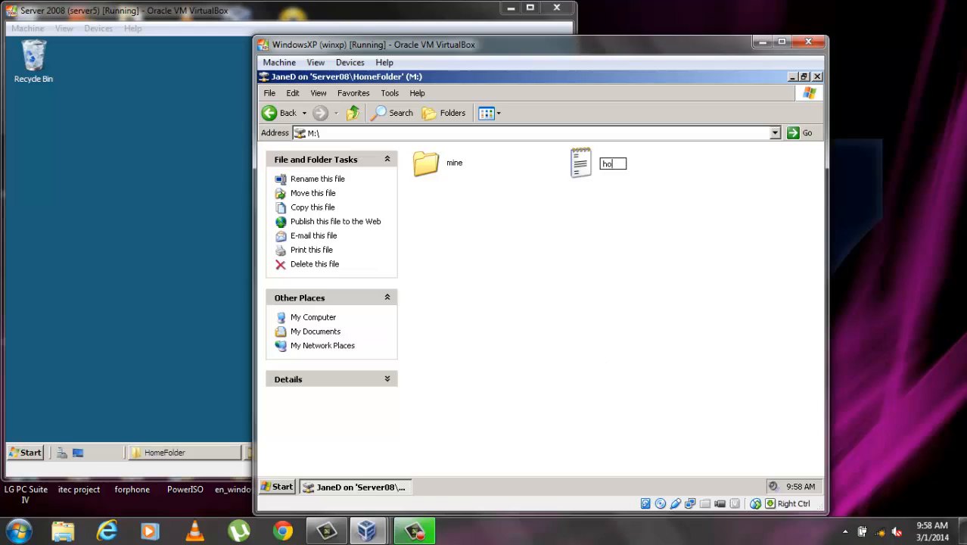
{"action": "type", "text": "me test"}
{"action": "left_click", "coordinate": [607, 357]}
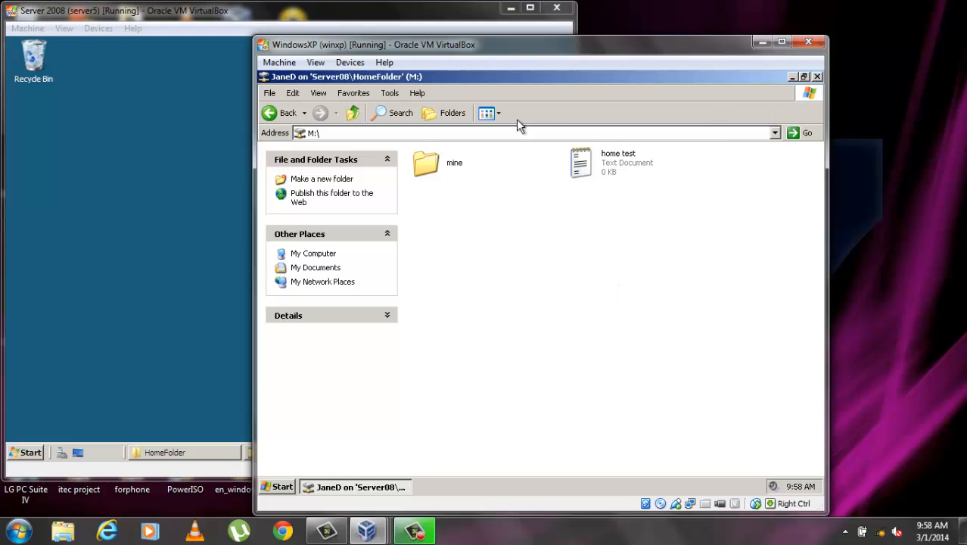
{"action": "left_click", "coordinate": [200, 148]}
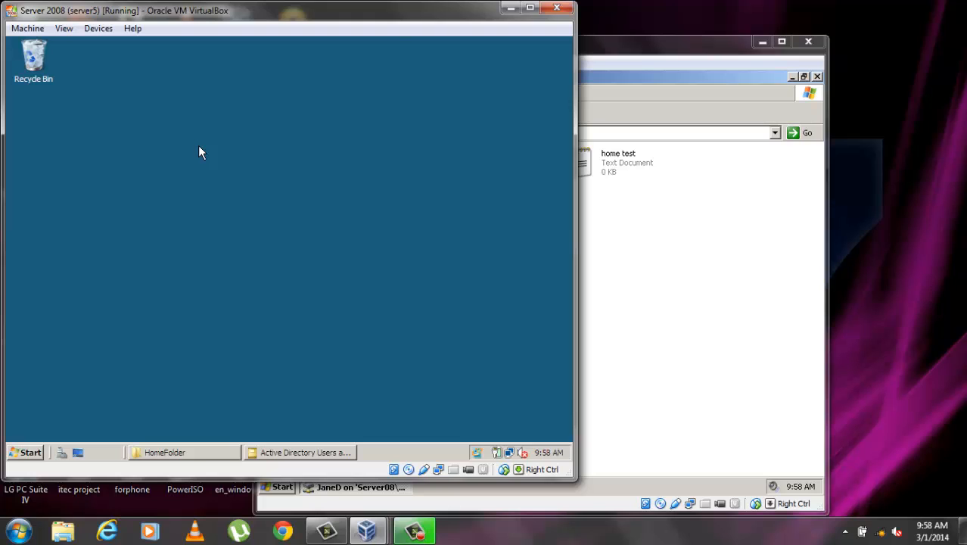
Check the user's folder in the server's HomeFolder for mine and home test, then close the window
{"action": "left_click", "coordinate": [216, 451]}
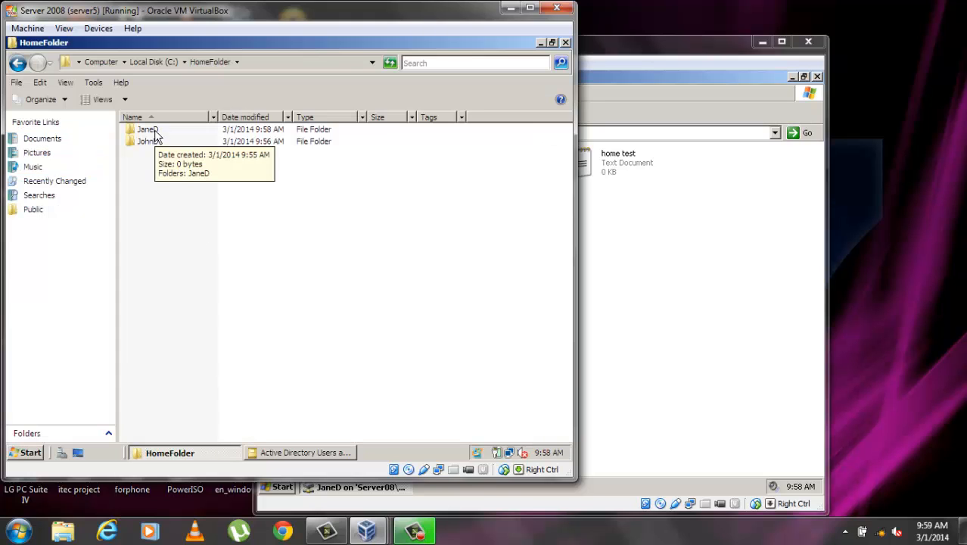
{"action": "double_click", "coordinate": [147, 129]}
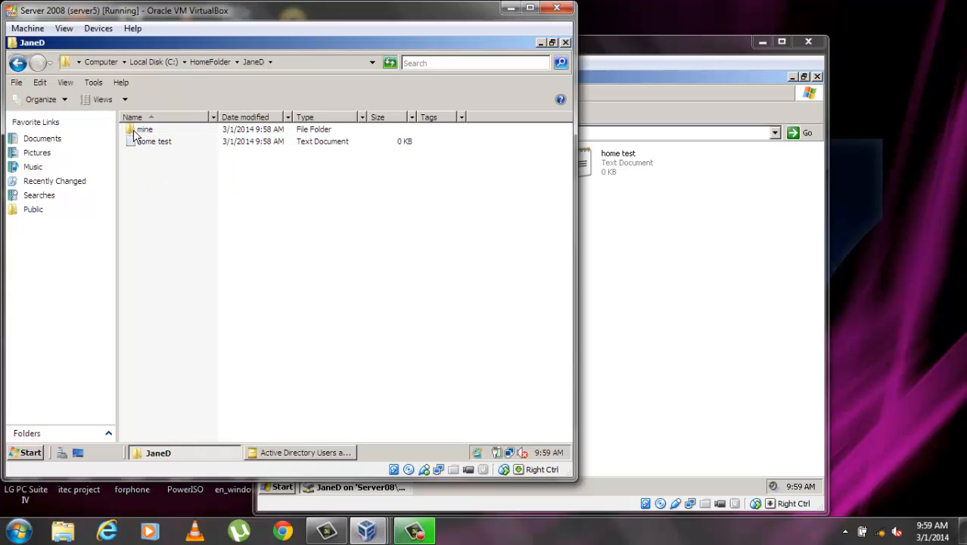
{"action": "left_click", "coordinate": [22, 66]}
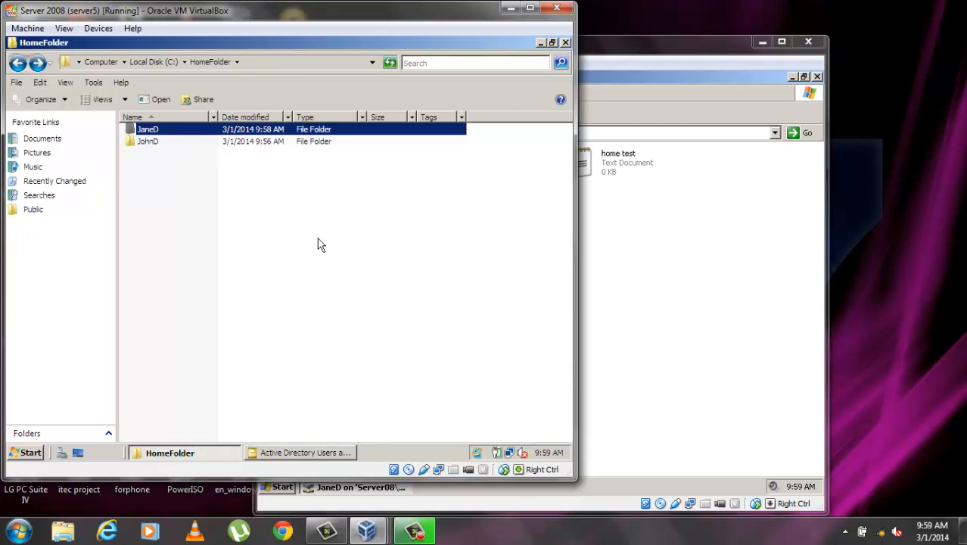
{"action": "left_click", "coordinate": [565, 43]}
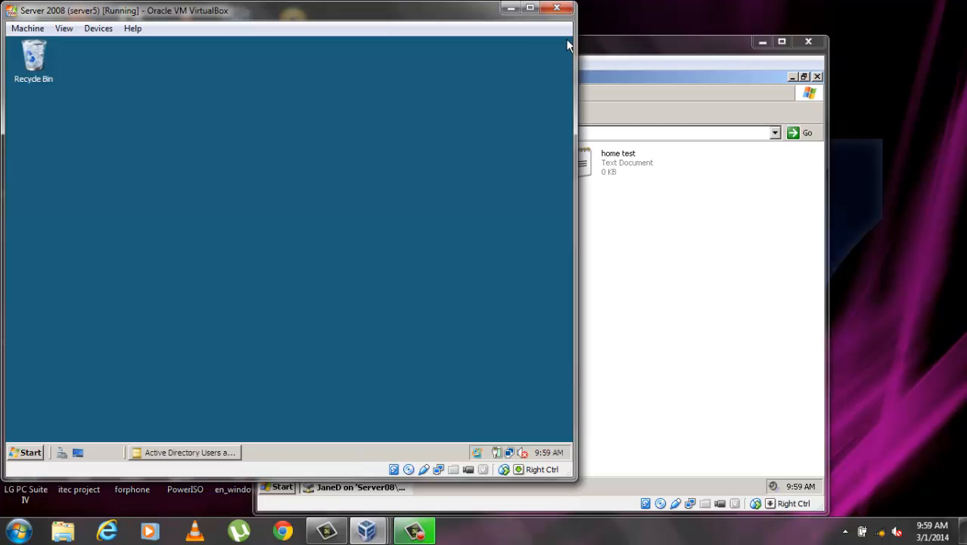